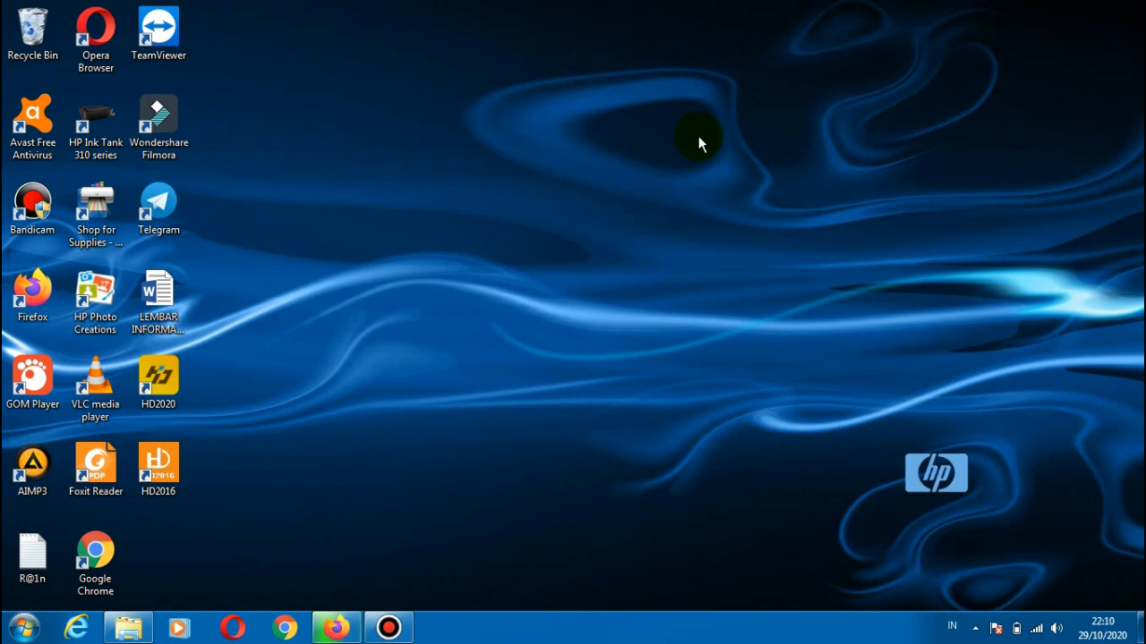
right_click(584, 161)
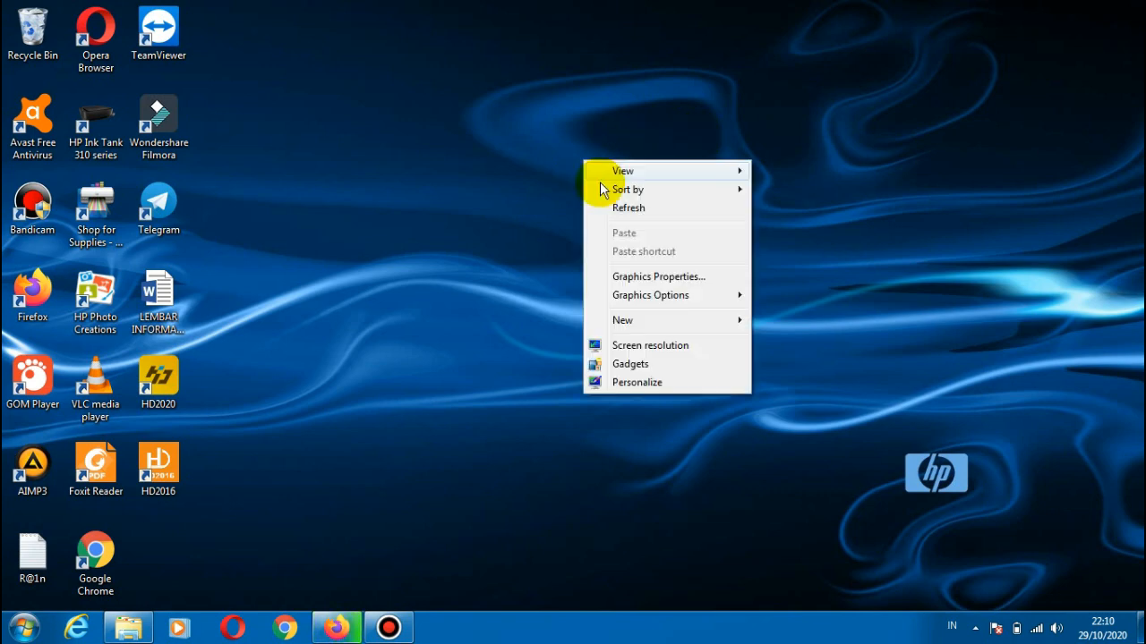
left_click(618, 207)
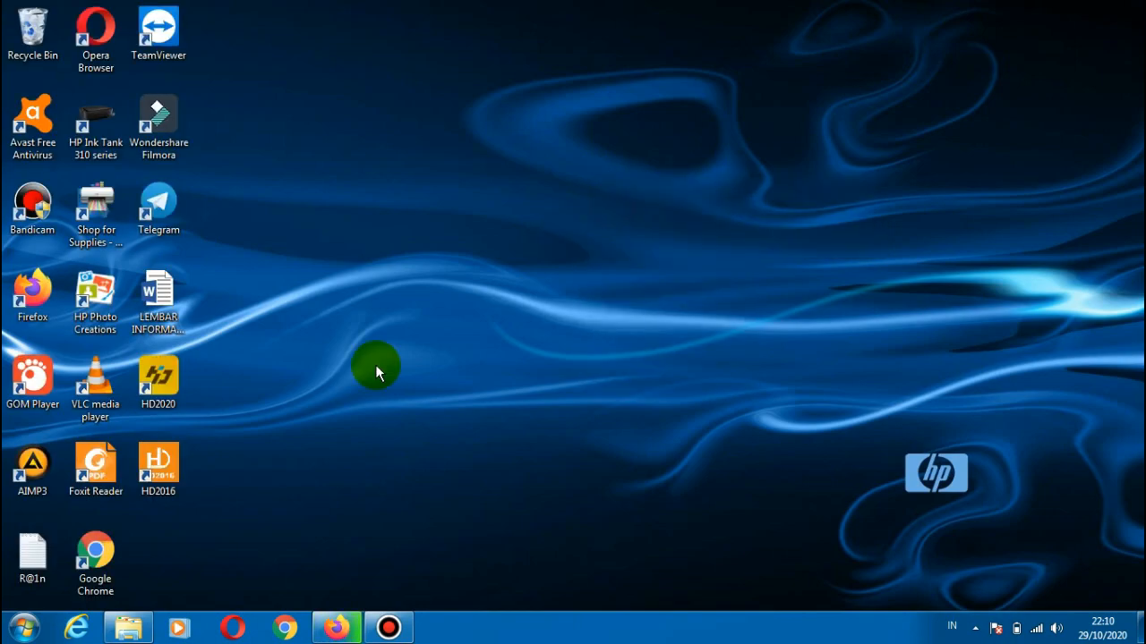
Step: In File Explorer, open the Software Sekolah folder inside Kumpulan Software on the D: drive
left_click(113, 636)
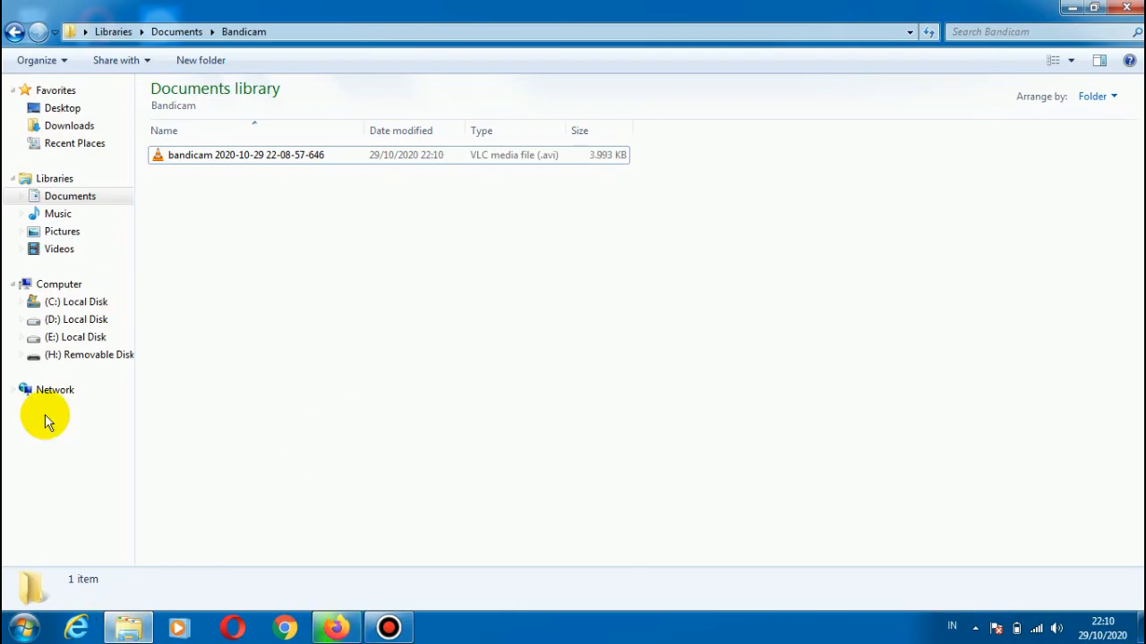
left_click(77, 320)
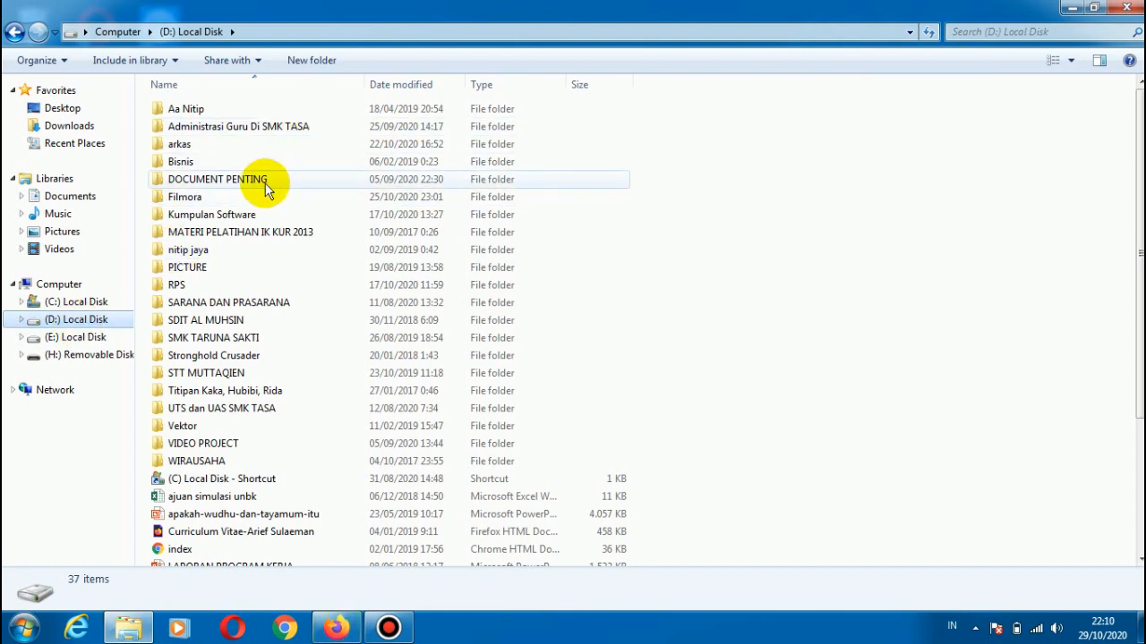
key("Down")
key("Down")
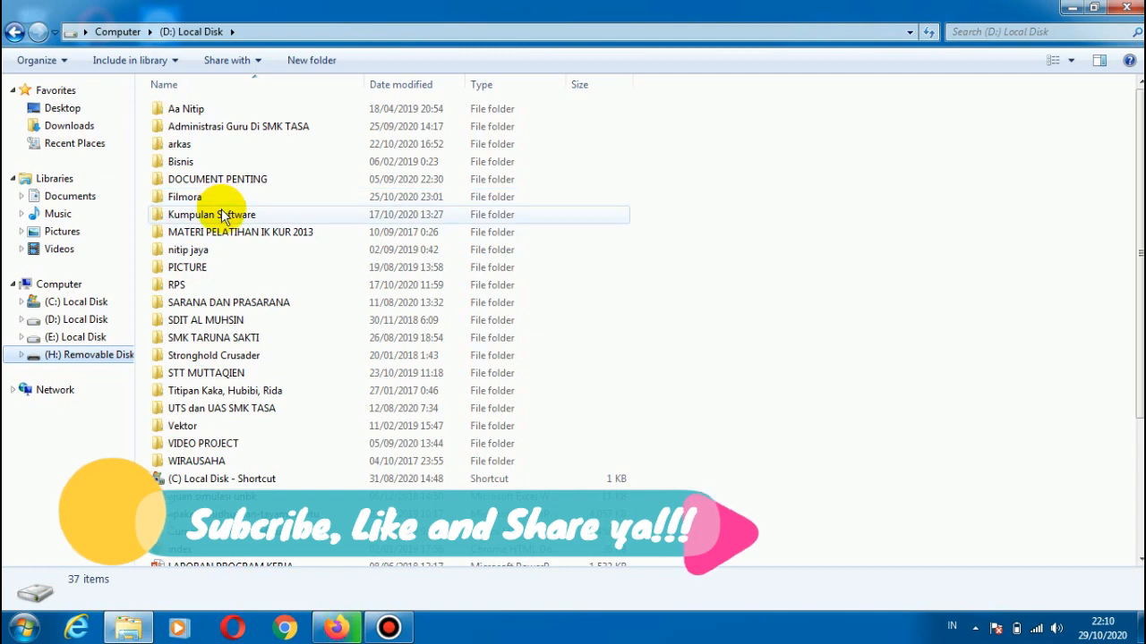
double_click(223, 216)
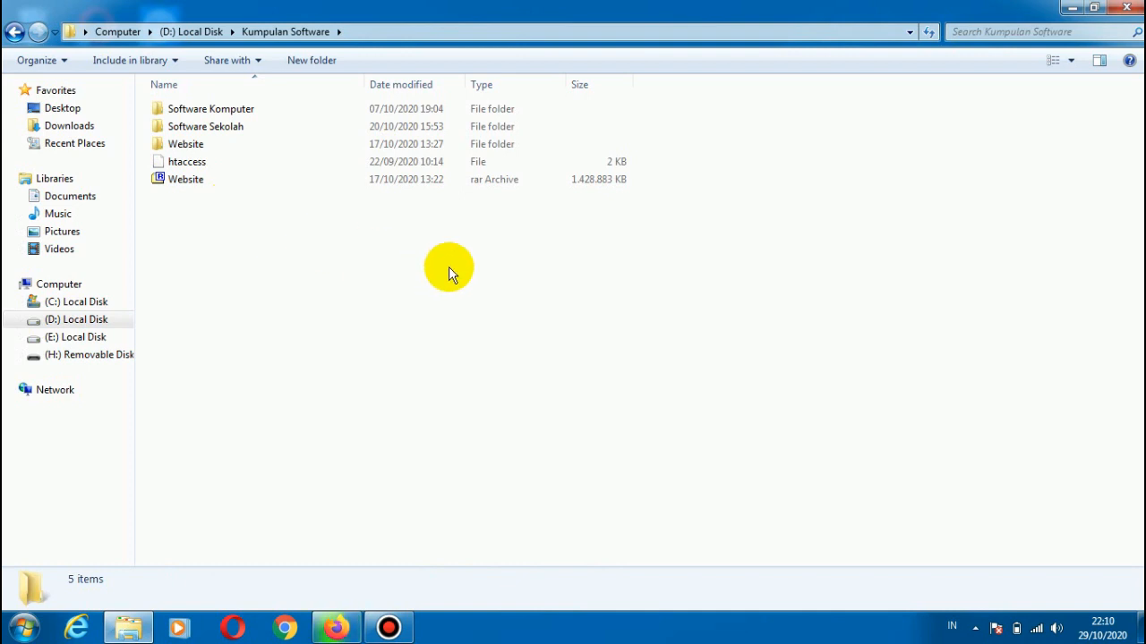
double_click(231, 128)
Step: Open the archive settings for the cms-sekolahku-v2.4.9 folder and choose the ZIP format
left_click(259, 182)
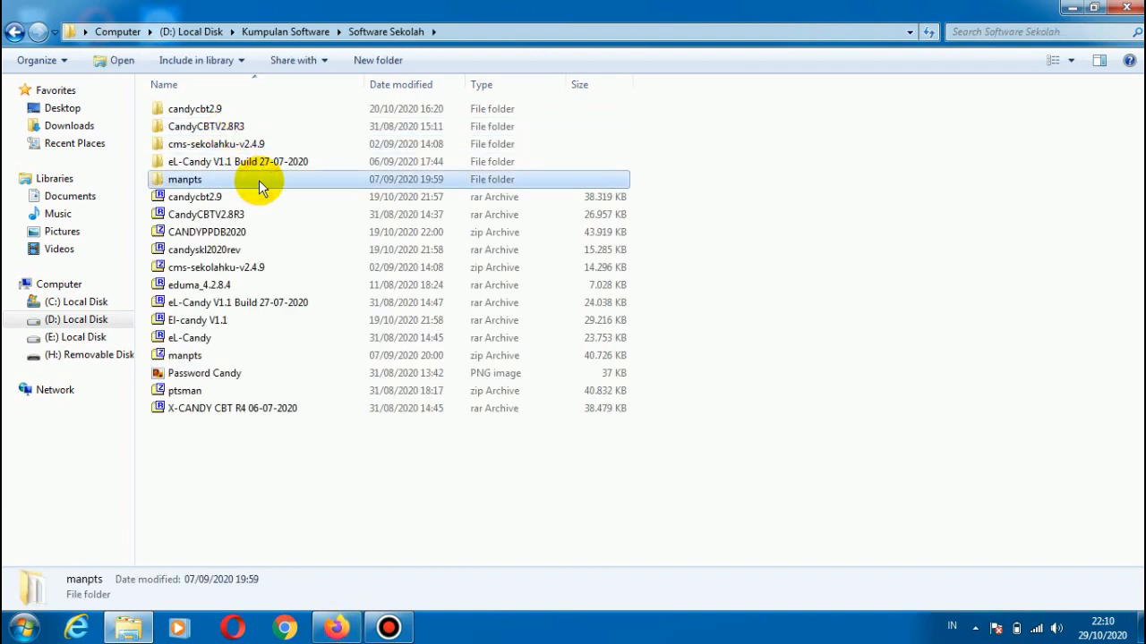
key("Up")
key("Up")
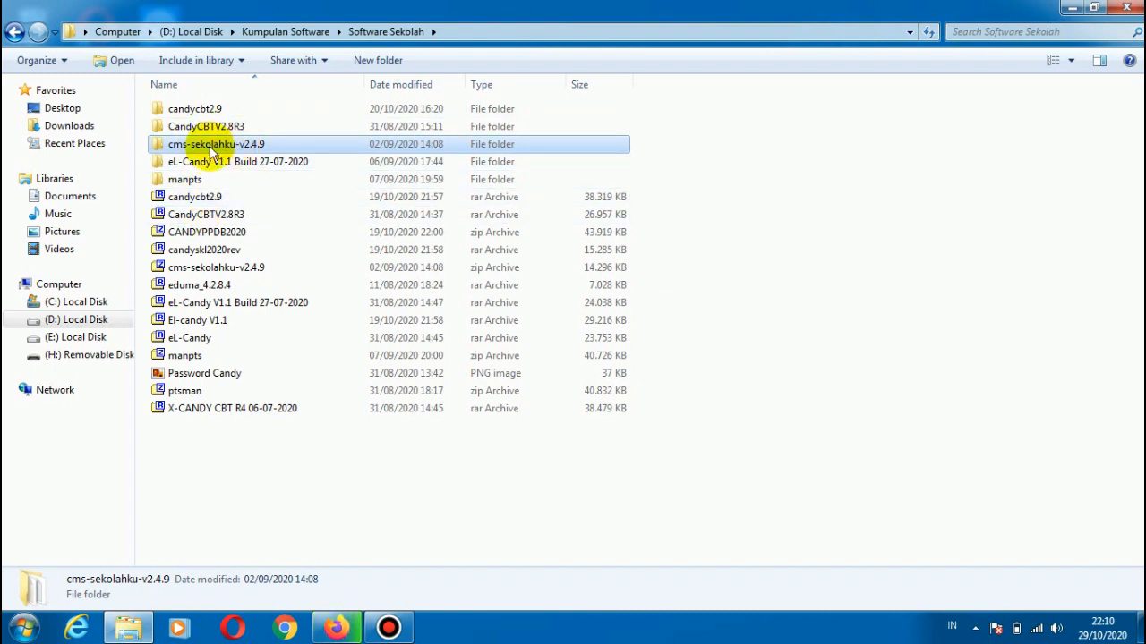
double_click(215, 145)
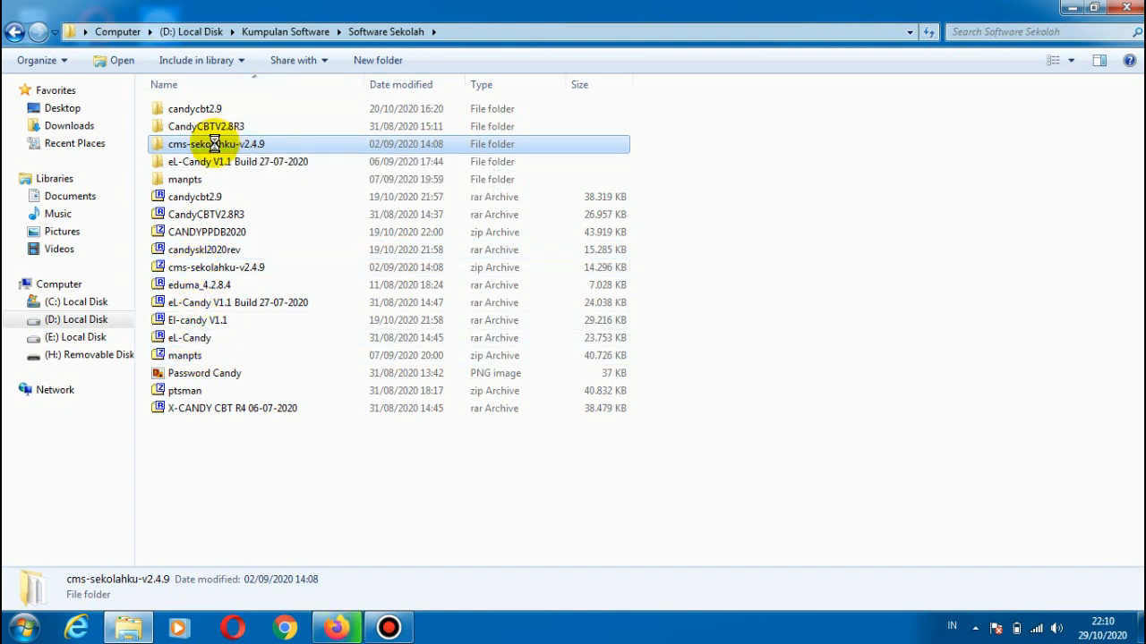
right_click(214, 143)
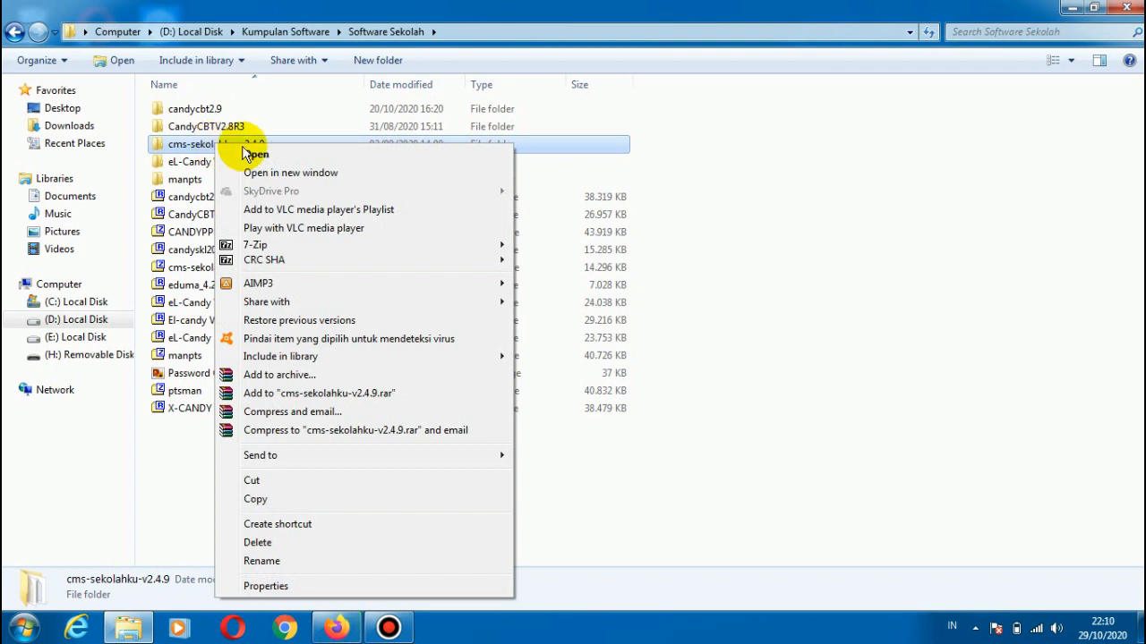
mouse_move(350, 457)
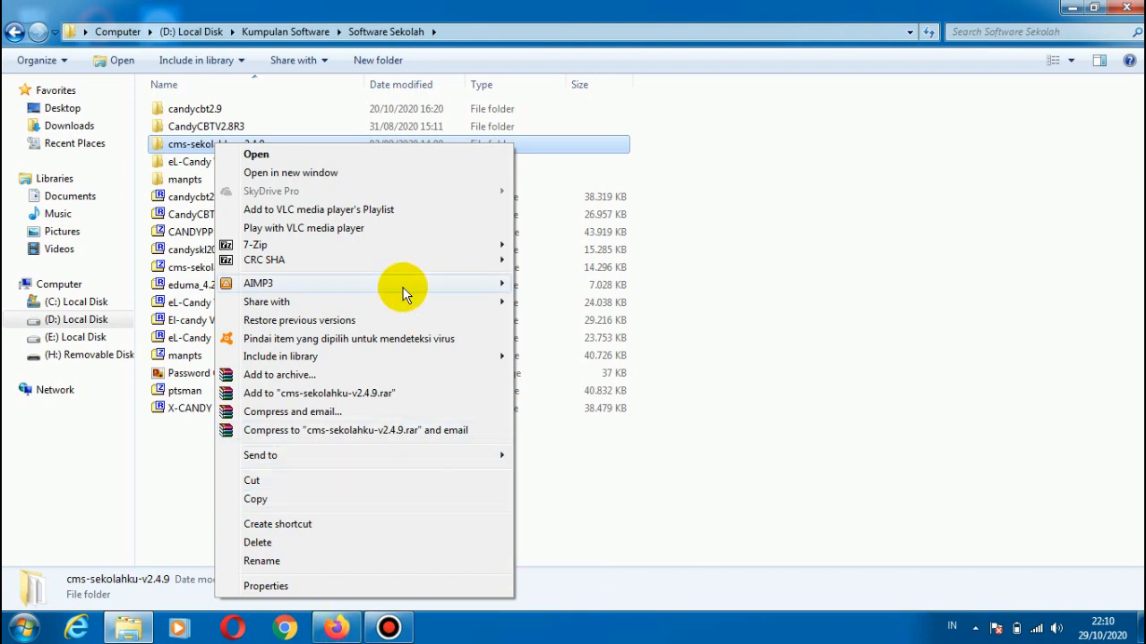
left_click(480, 378)
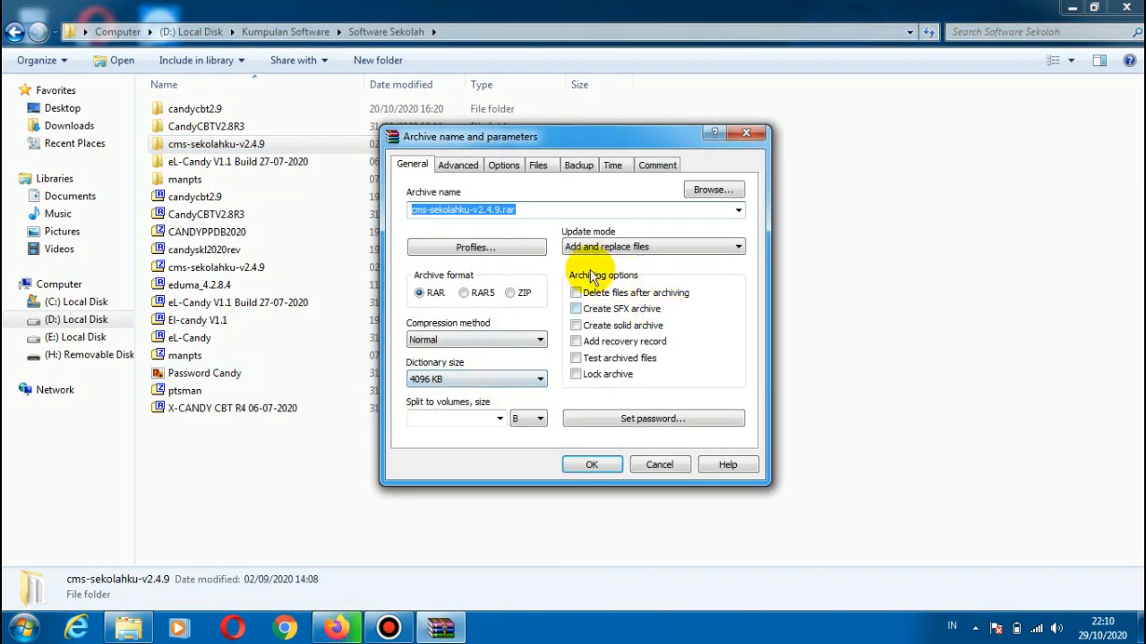
left_click(510, 295)
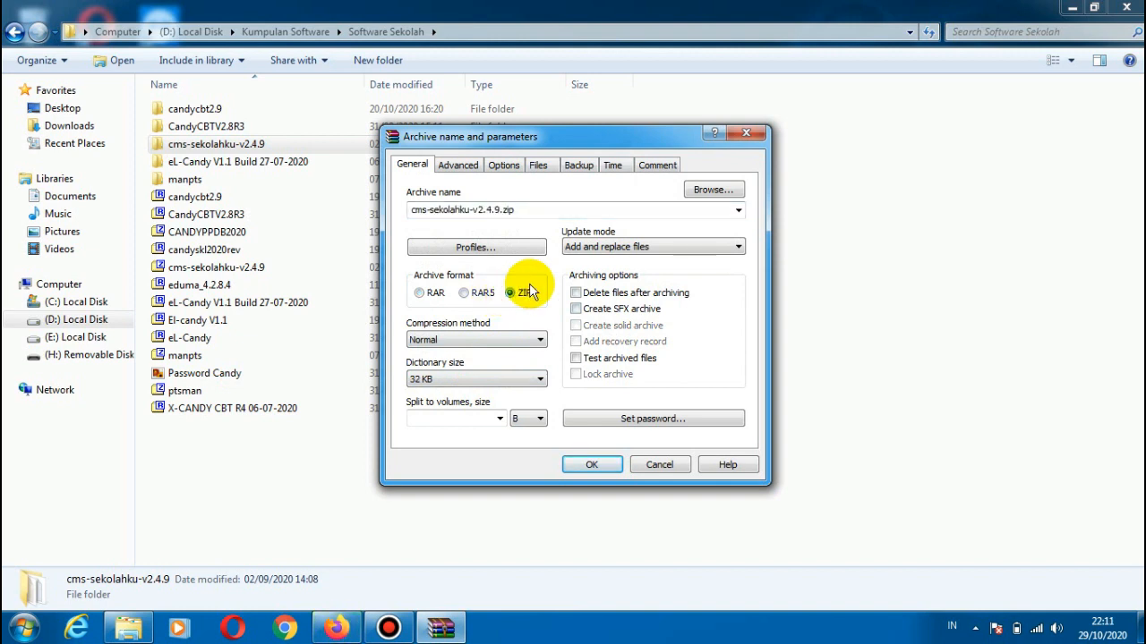
Step: Name the archive cmssekolah and create it
double_click(519, 208)
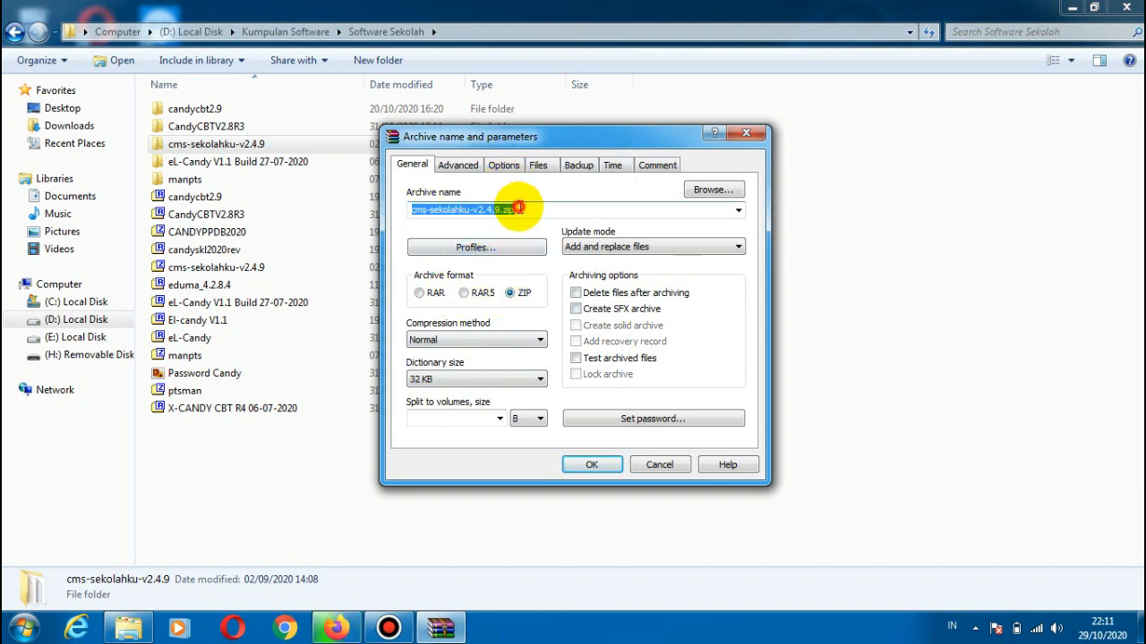
left_click(520, 207)
key("BackSpace")
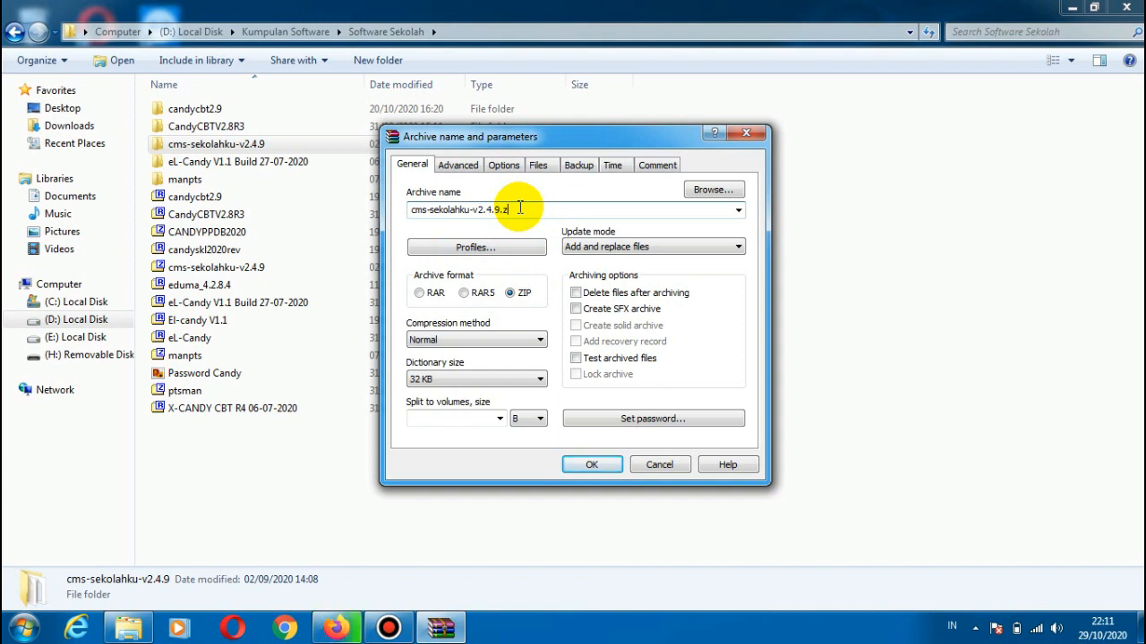
type("cms")
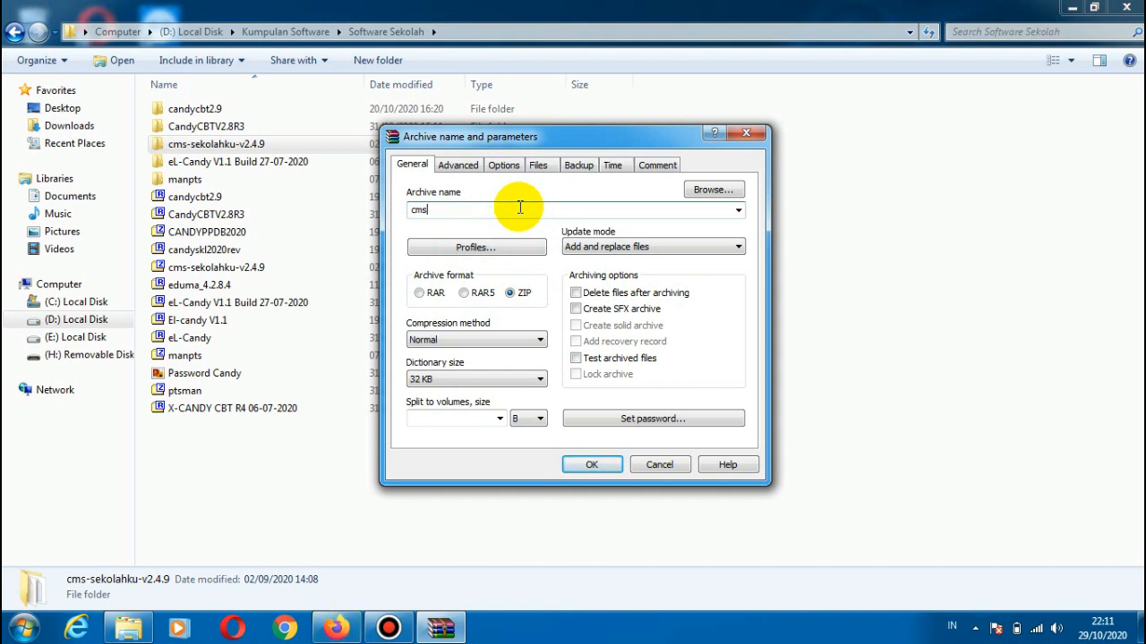
type("sekola")
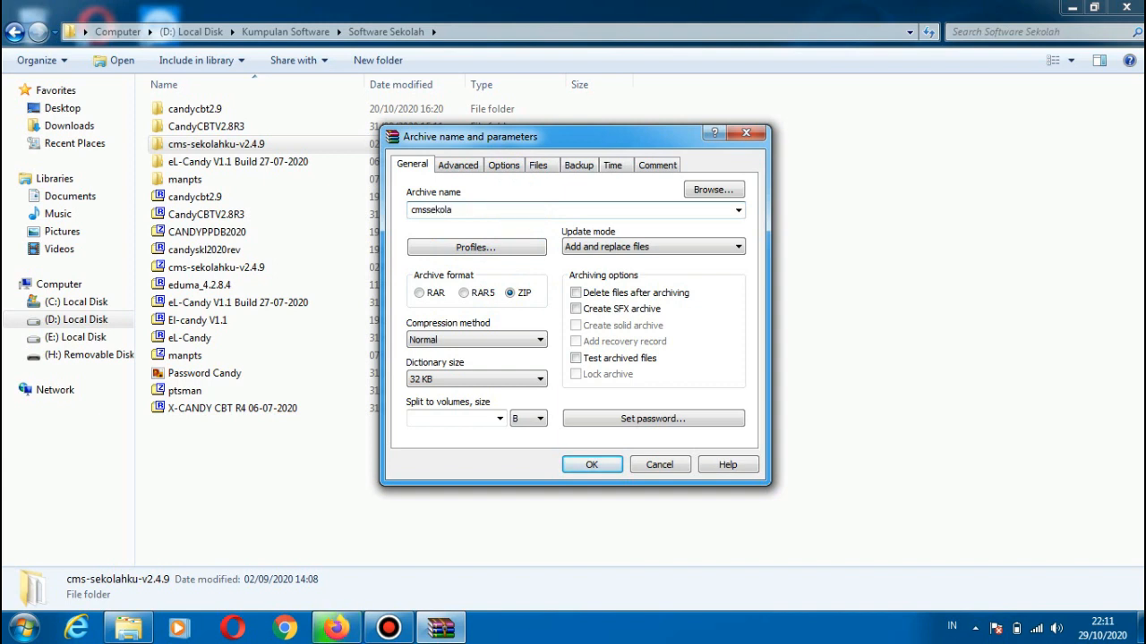
type("h")
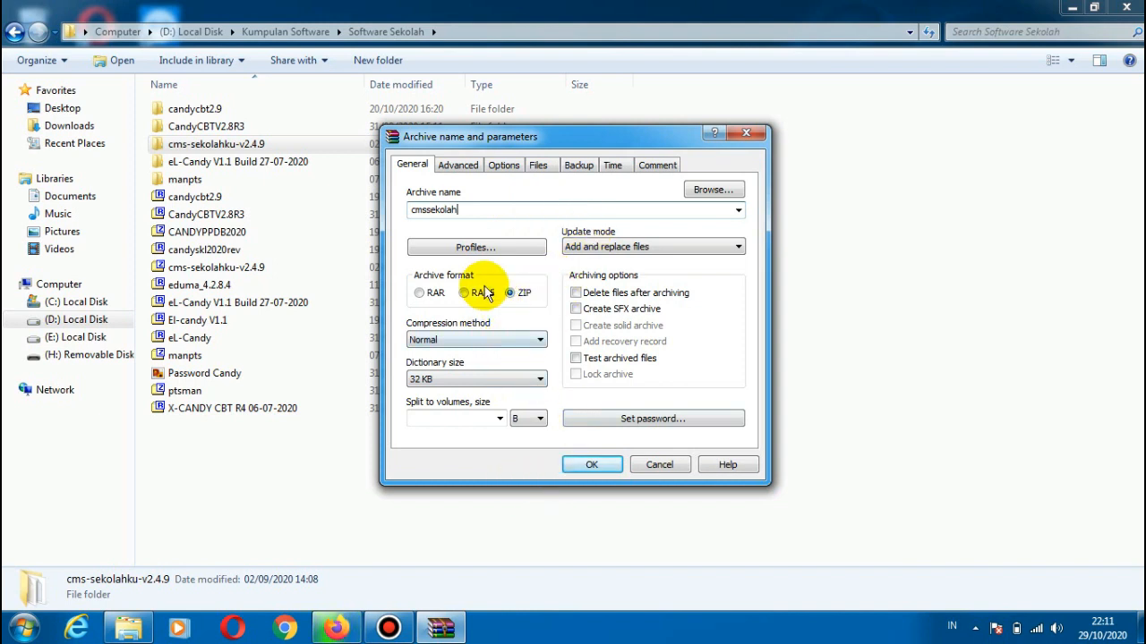
left_click(592, 467)
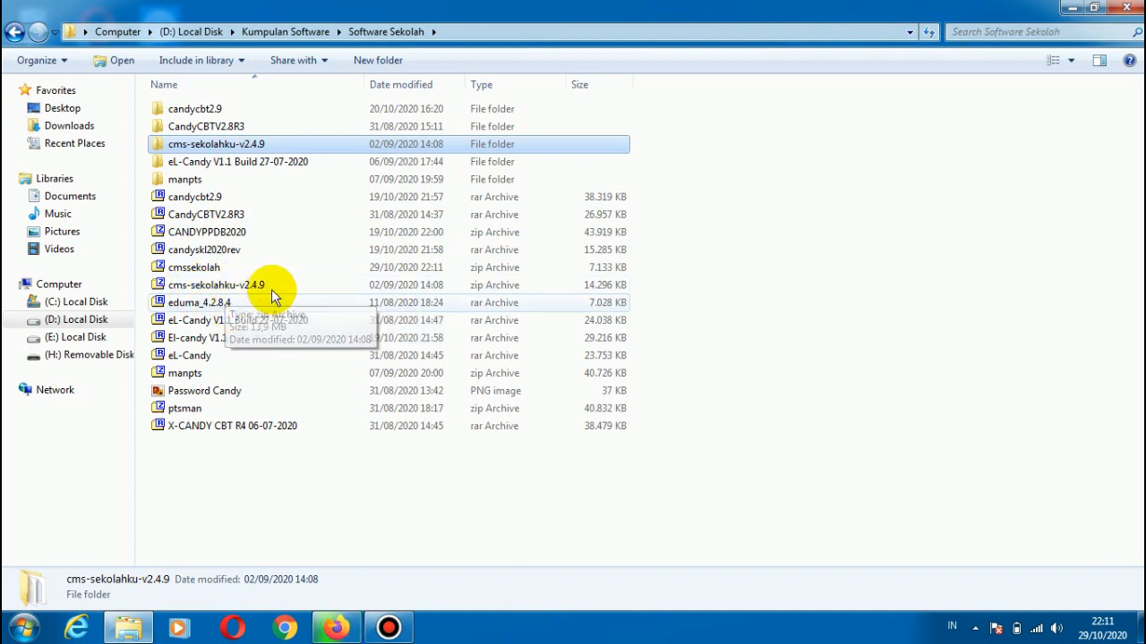
Step: Delete the new cmssekolah ZIP archive from the Software Sekolah folder
left_click(218, 269)
key("Delete")
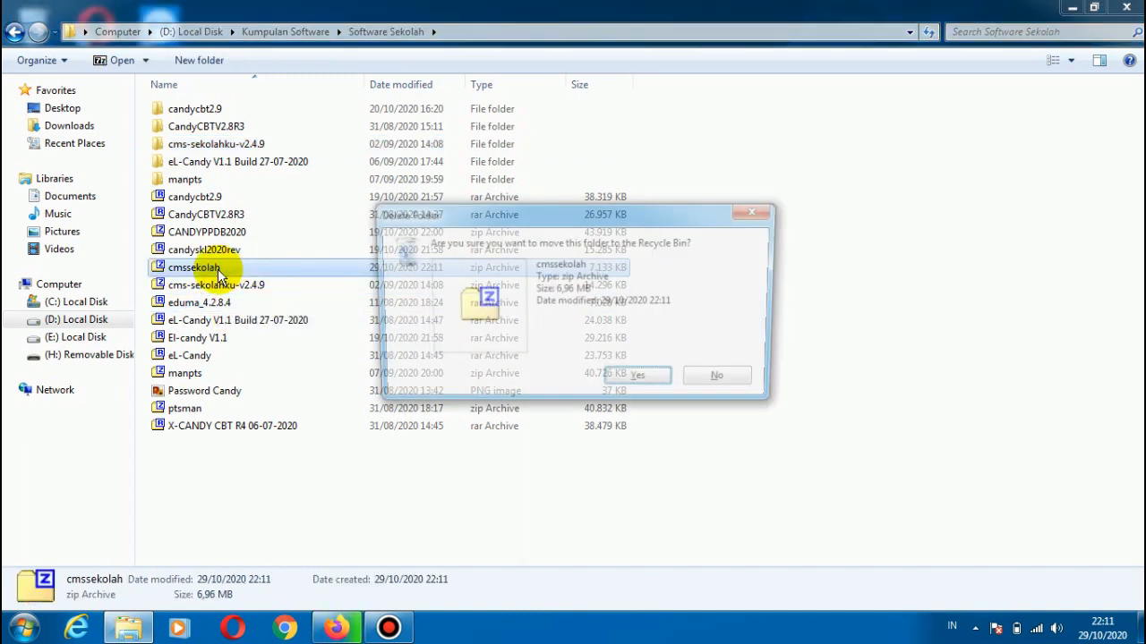
key("Return")
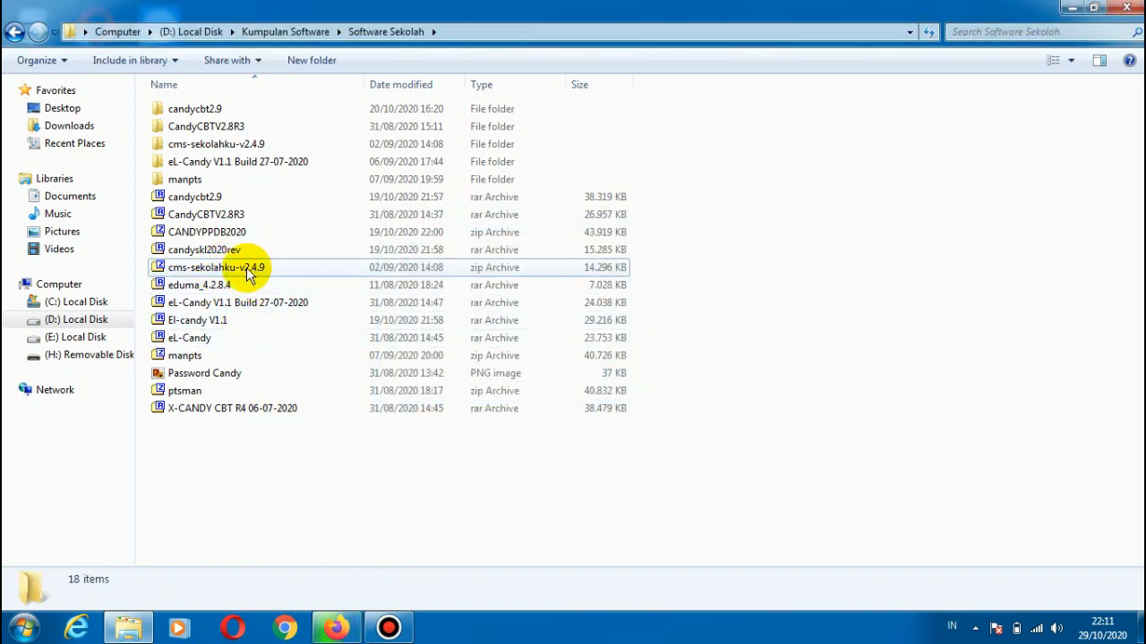
Step: Switch to Firefox and log in to cPanel with the prefilled username and password
left_click(331, 632)
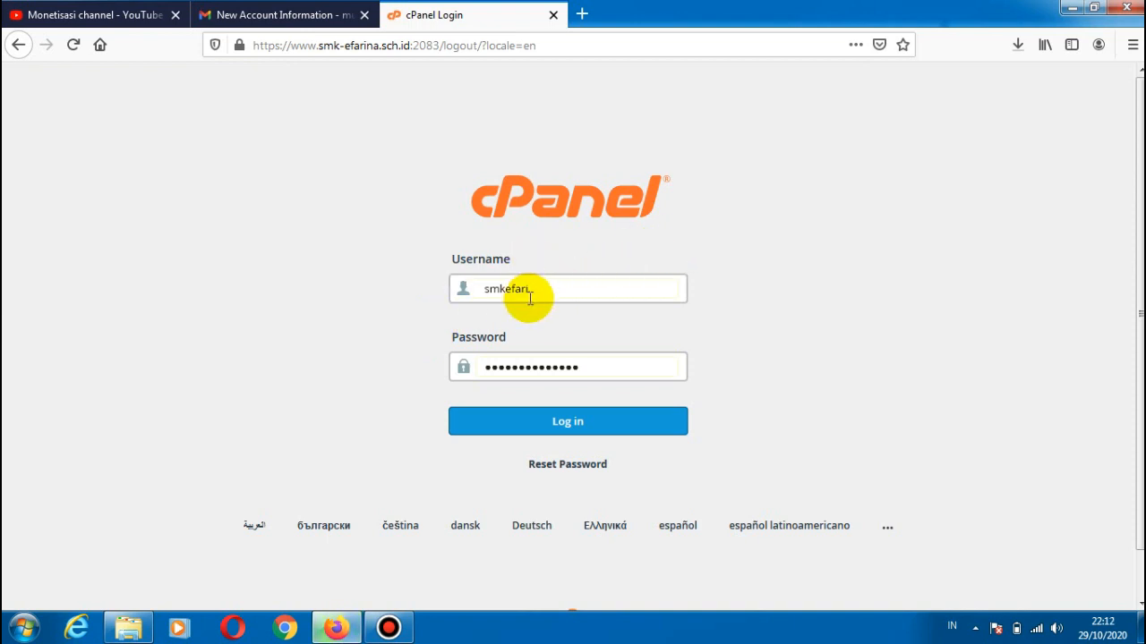
left_click(562, 423)
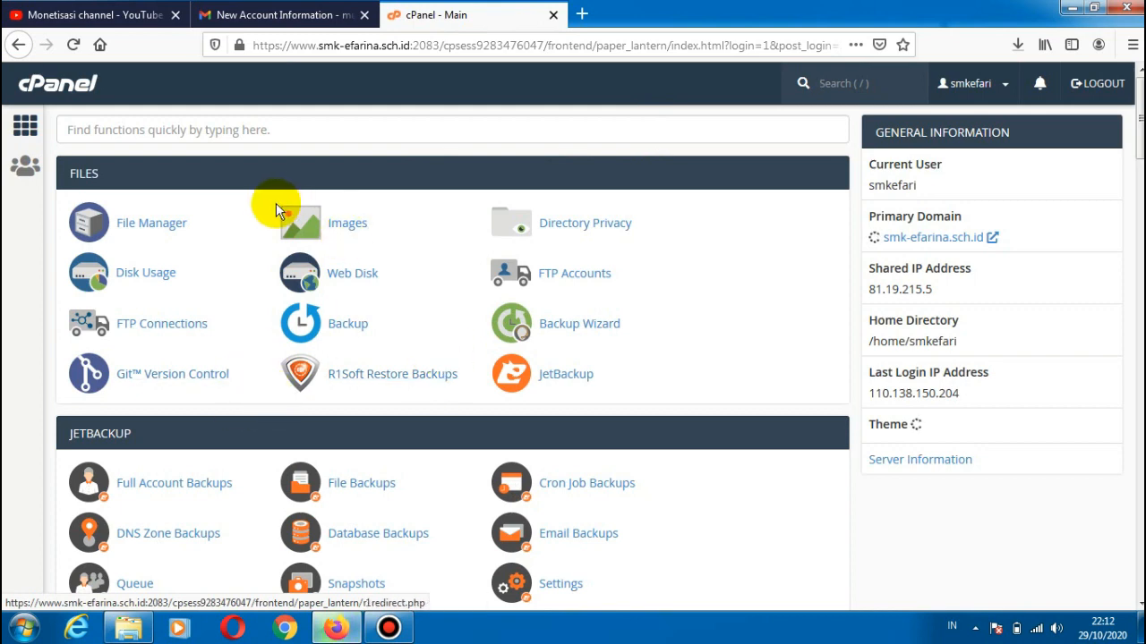
Step: Search the cPanel functions for "subdomain" and open the Subdomains page
left_click(193, 127)
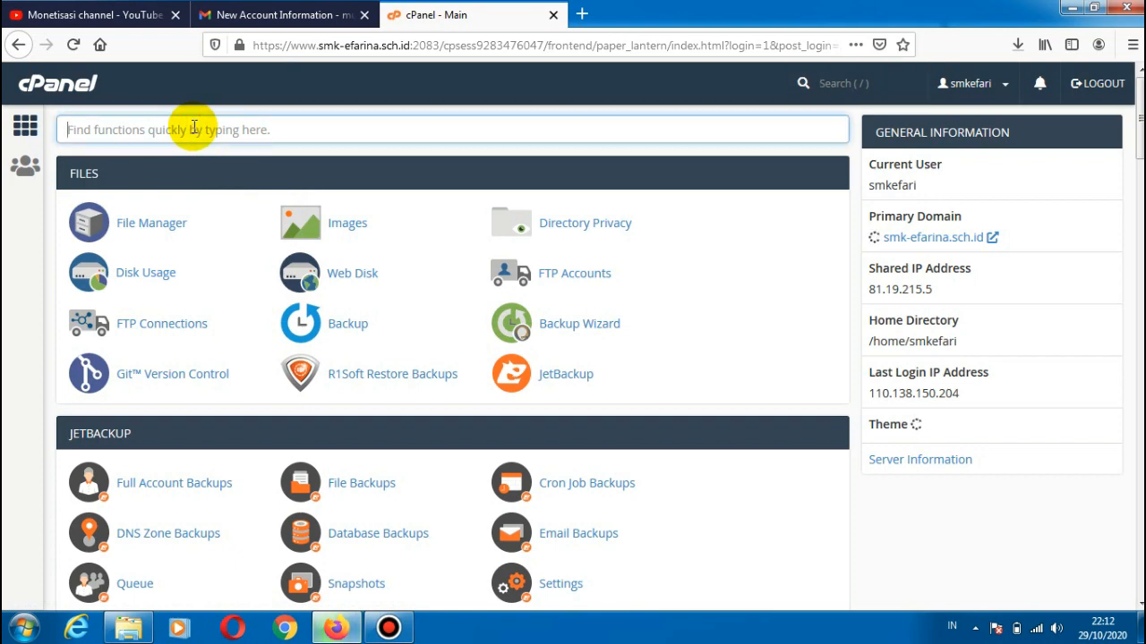
type("sub domain")
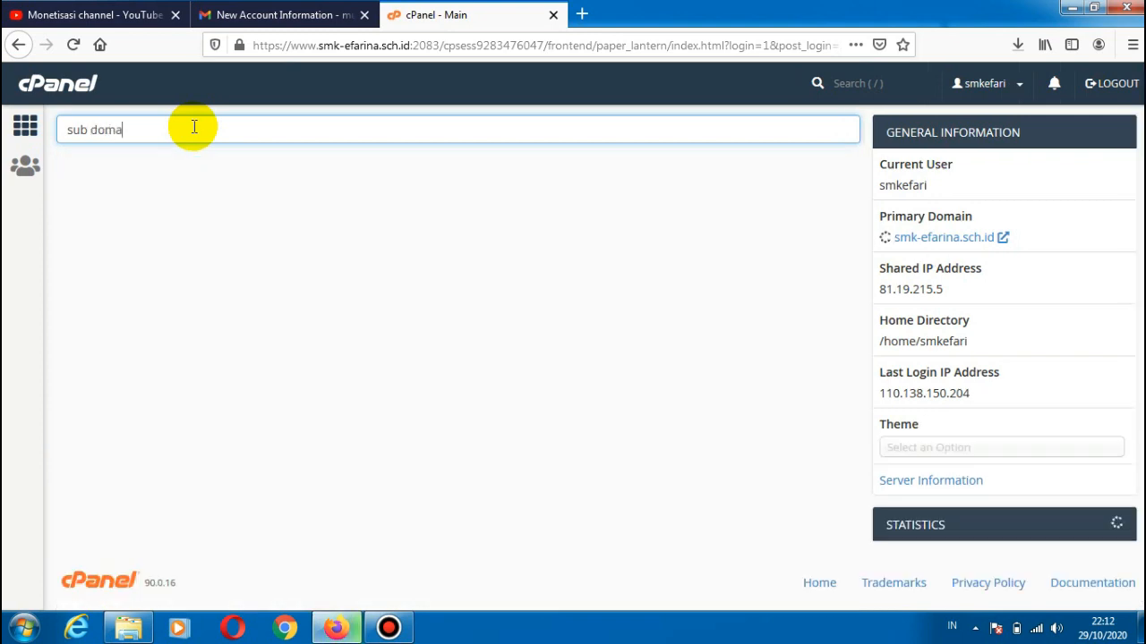
left_click(94, 134)
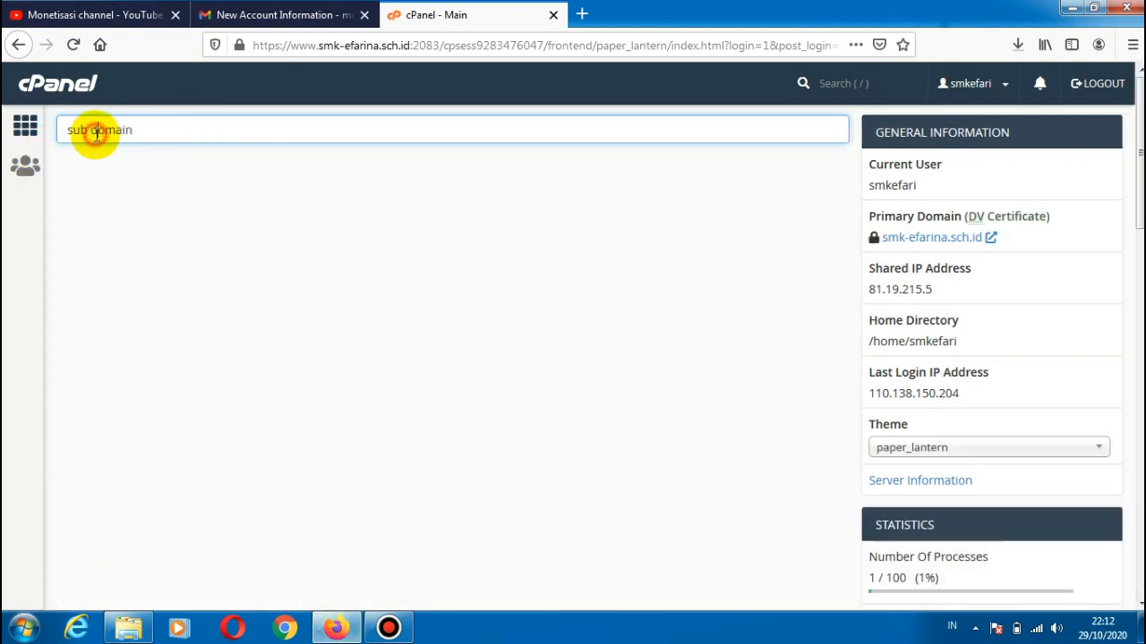
key("BackSpace")
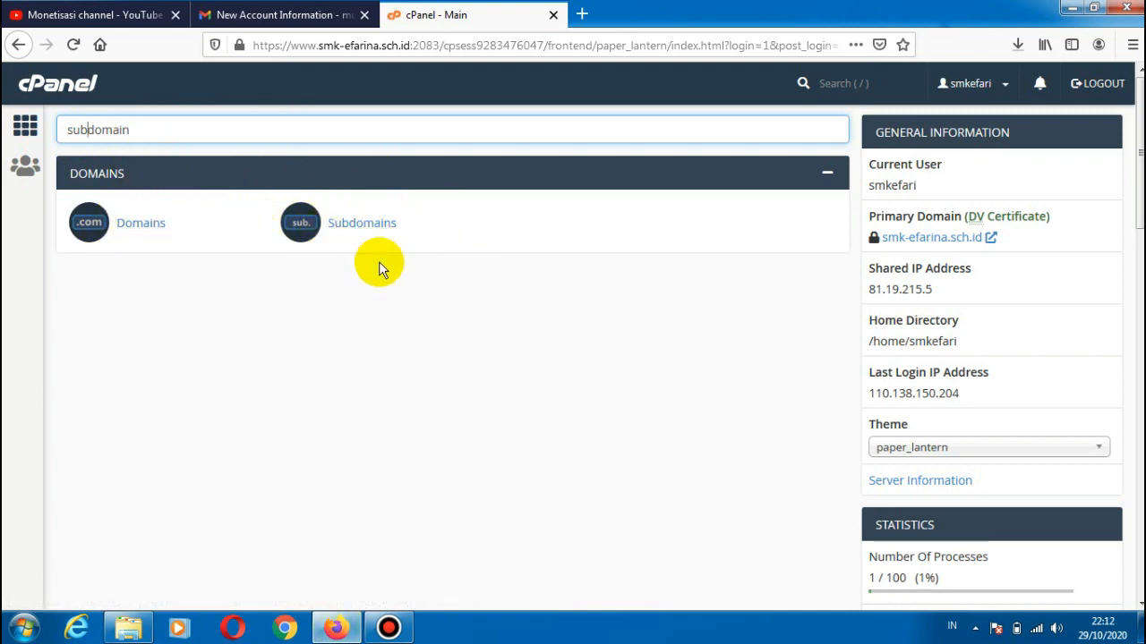
left_click(374, 223)
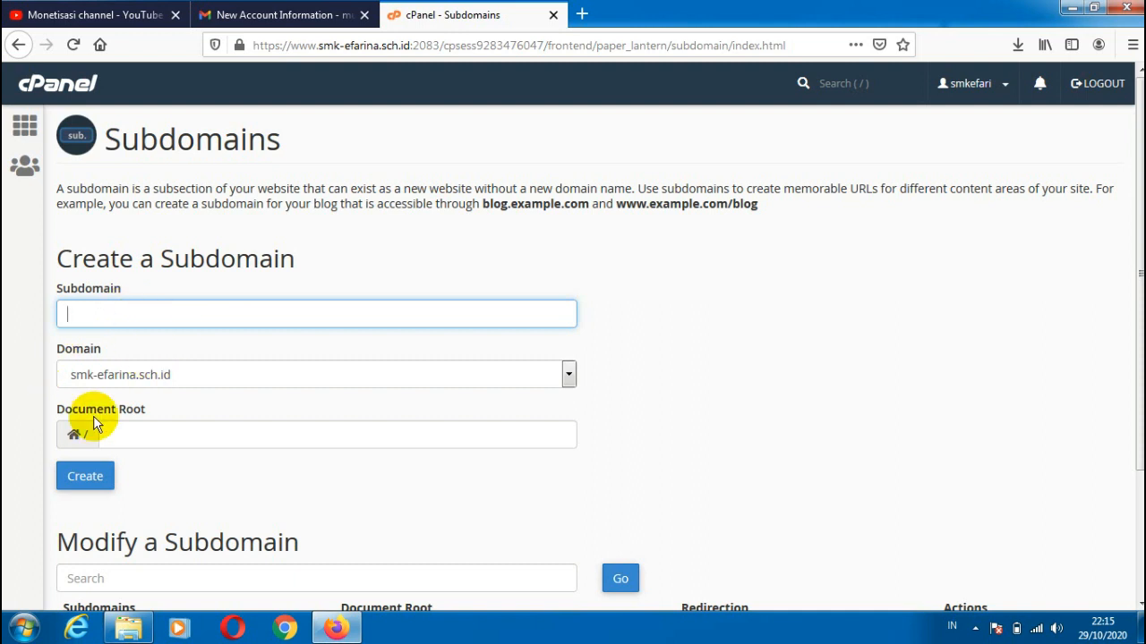
Step: Enter "test" as the name of the new subdomain
left_click(112, 314)
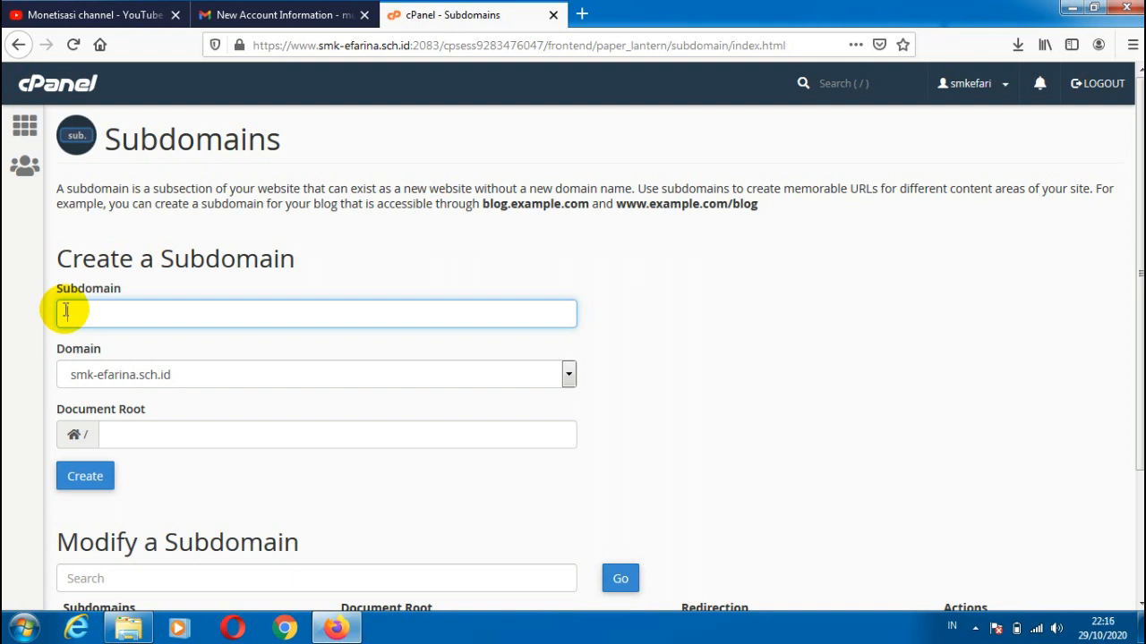
scroll(447, 197, "down", 2)
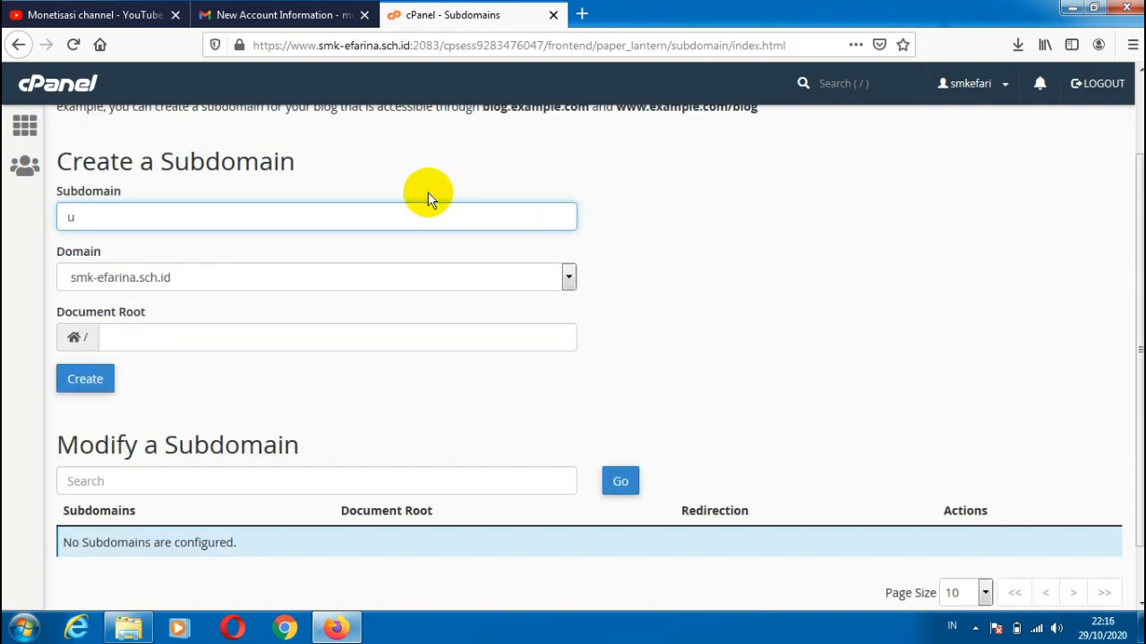
key("BackSpace")
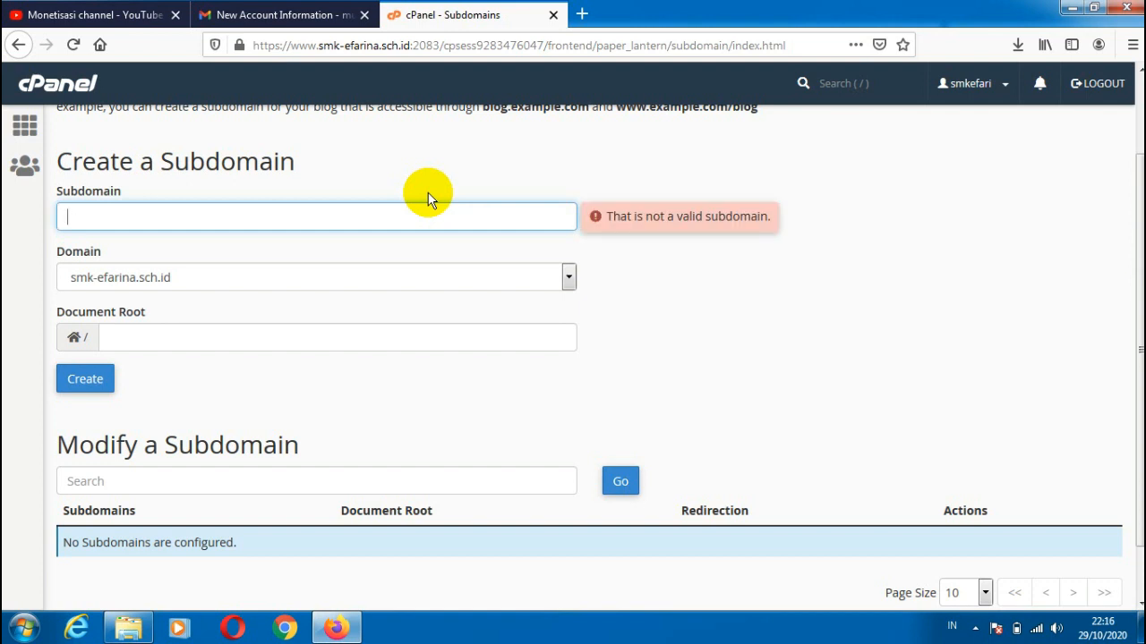
type("test")
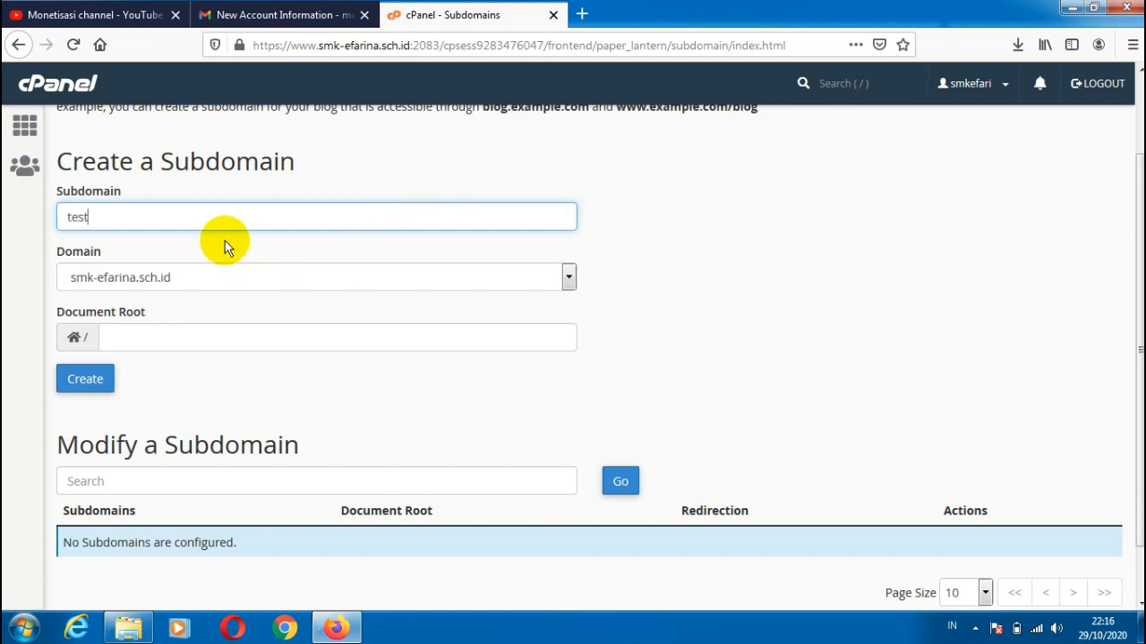
Step: Replace the new subdomain's name with "ujicoba" under the smk-efarina.sch.id domain
key("BackSpace")
key("BackSpace")
key("BackSpace")
key("BackSpace")
type("uia")
key("BackSpace")
key("BackSpace")
type("jivoba")
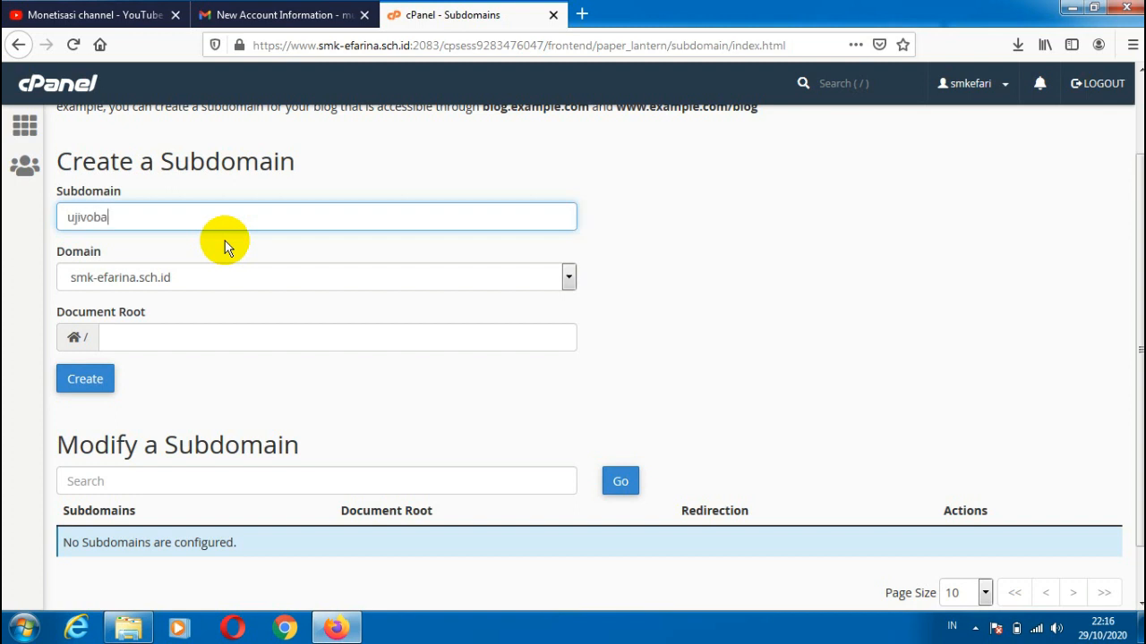
left_click(179, 336)
left_click_drag(315, 343, 69, 328)
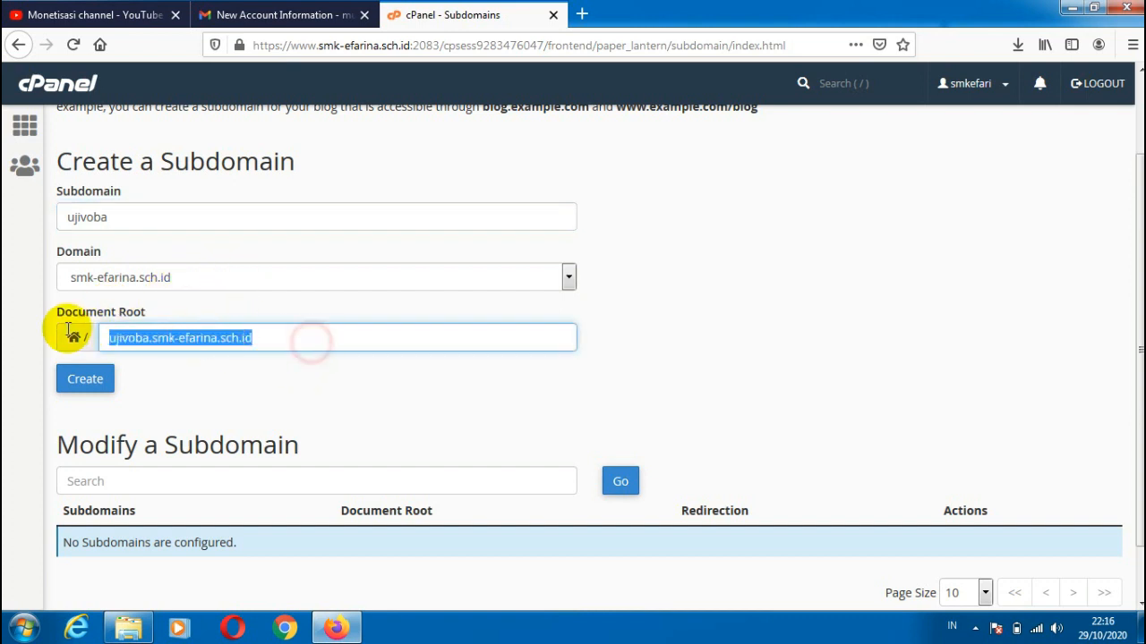
left_click(101, 223)
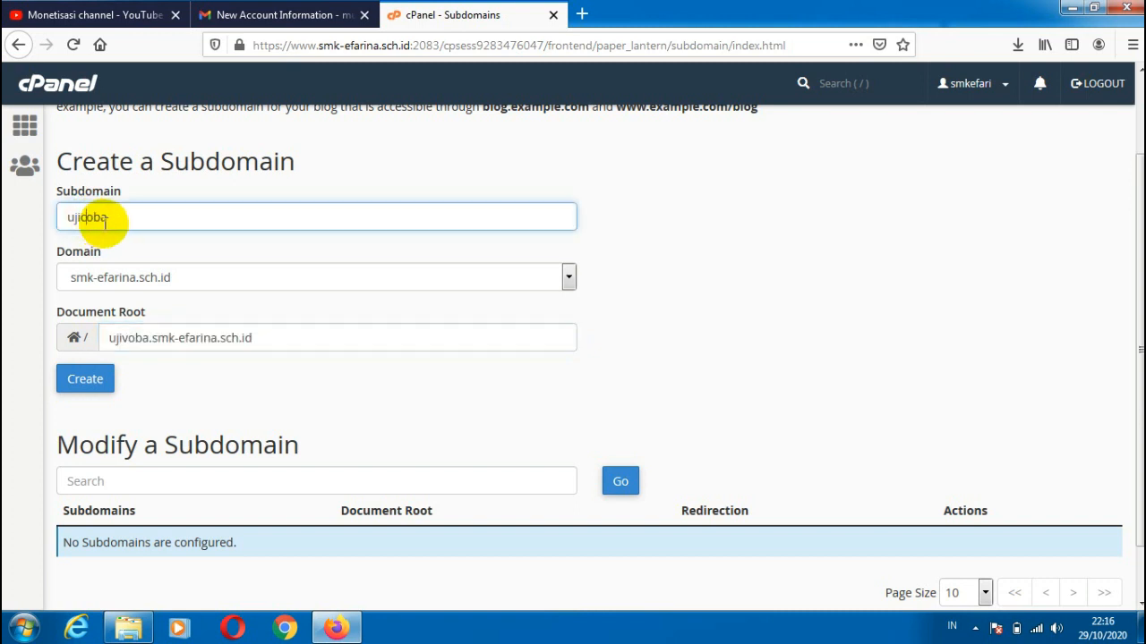
Step: Set the document root of the ujicoba subdomain to public_html/website
left_click(288, 331)
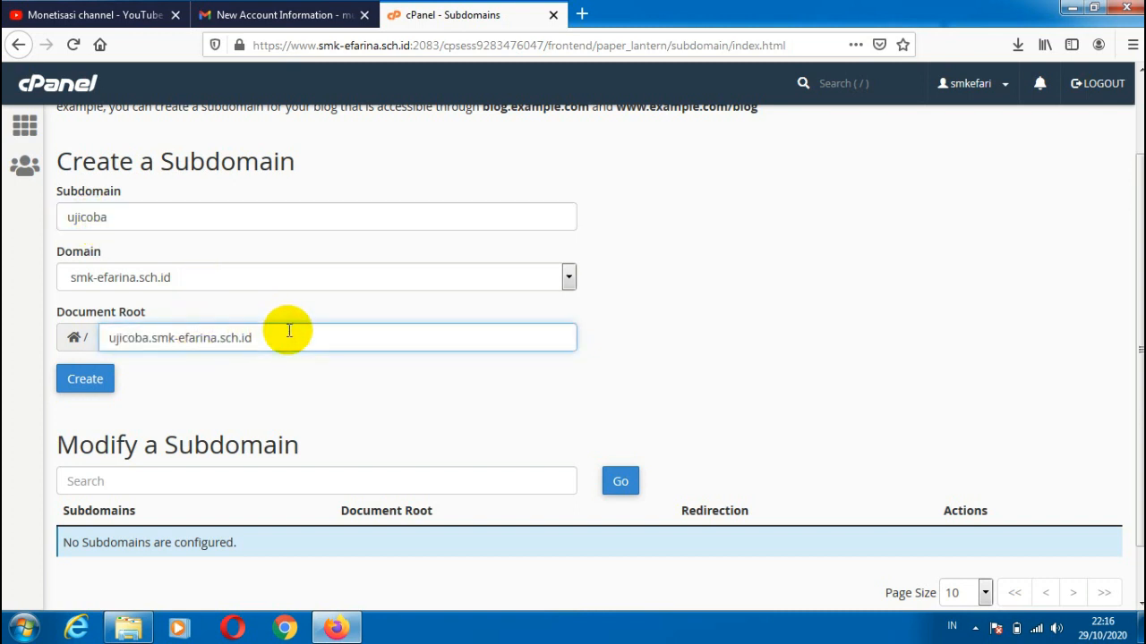
key("BackSpace")
key("BackSpace")
key("BackSpace")
key("BackSpace")
key("BackSpace")
key("BackSpace")
key("BackSpace")
key("BackSpace")
key("BackSpace")
key("BackSpace")
key("BackSpace")
key("BackSpace")
key("BackSpace")
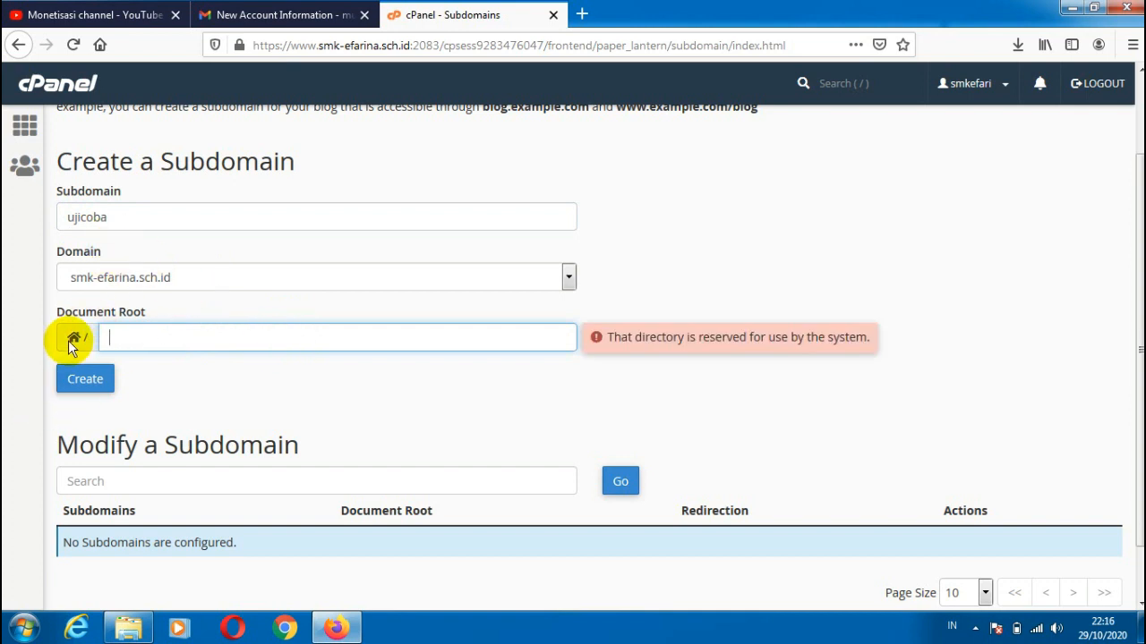
type("p")
scroll(135, 304, "down", 1)
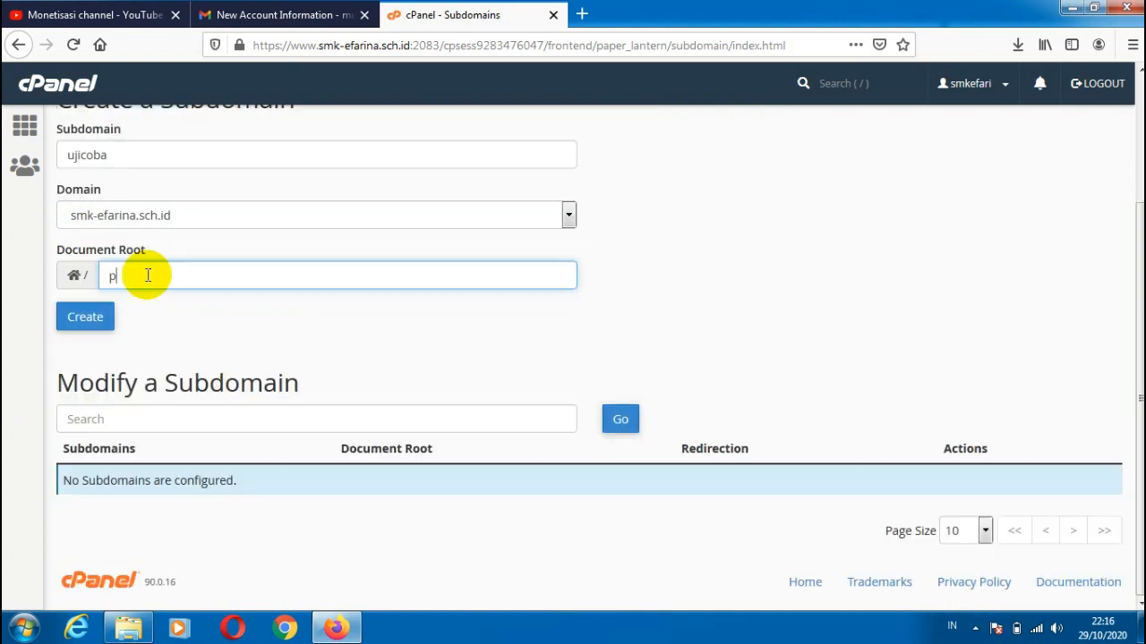
type("ub")
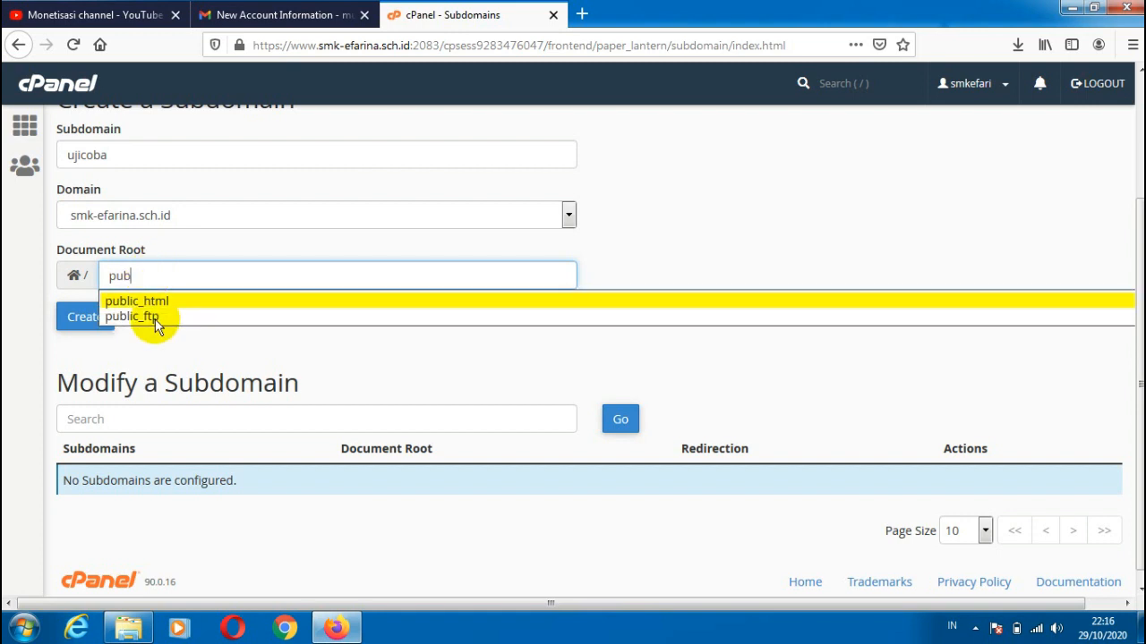
left_click(154, 304)
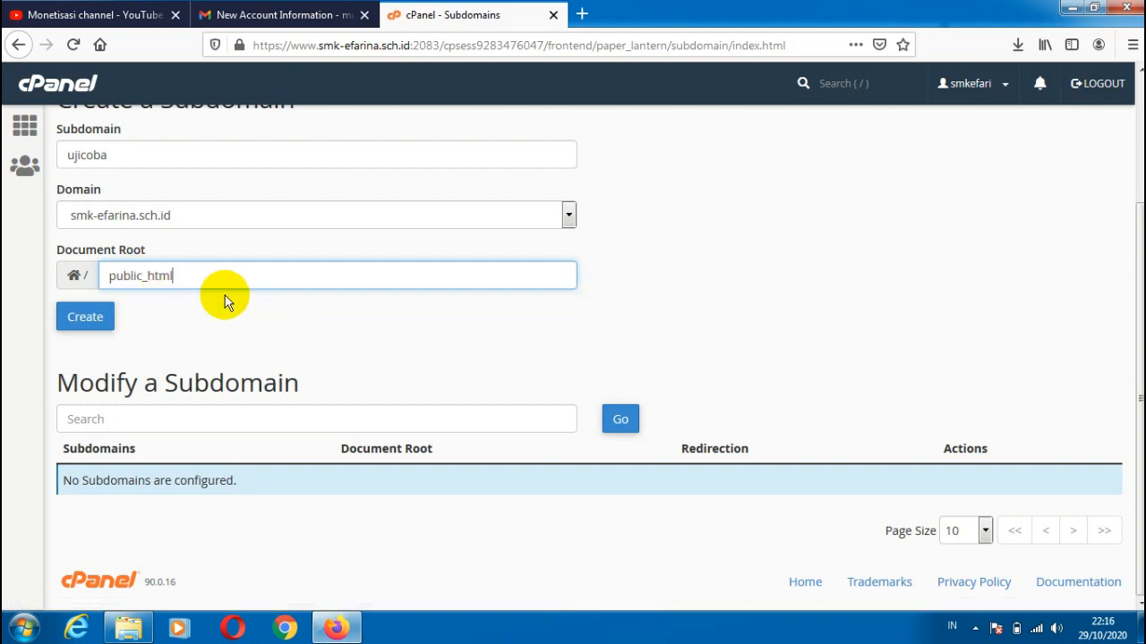
type("website")
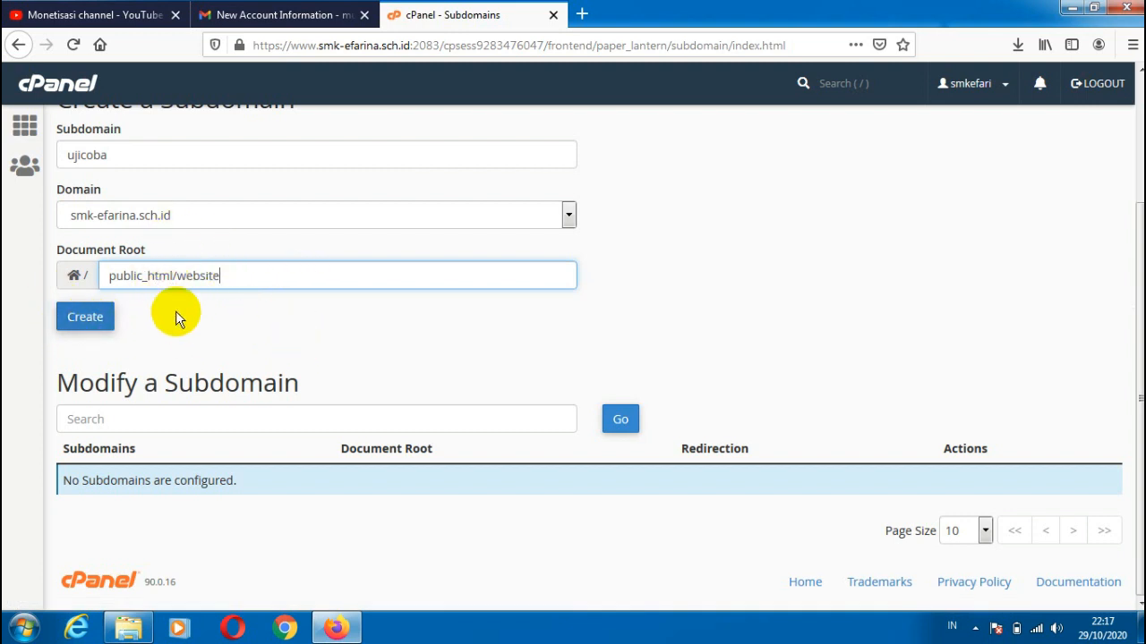
Step: Create the ujicoba subdomain and return to the list of existing subdomains
left_click(93, 328)
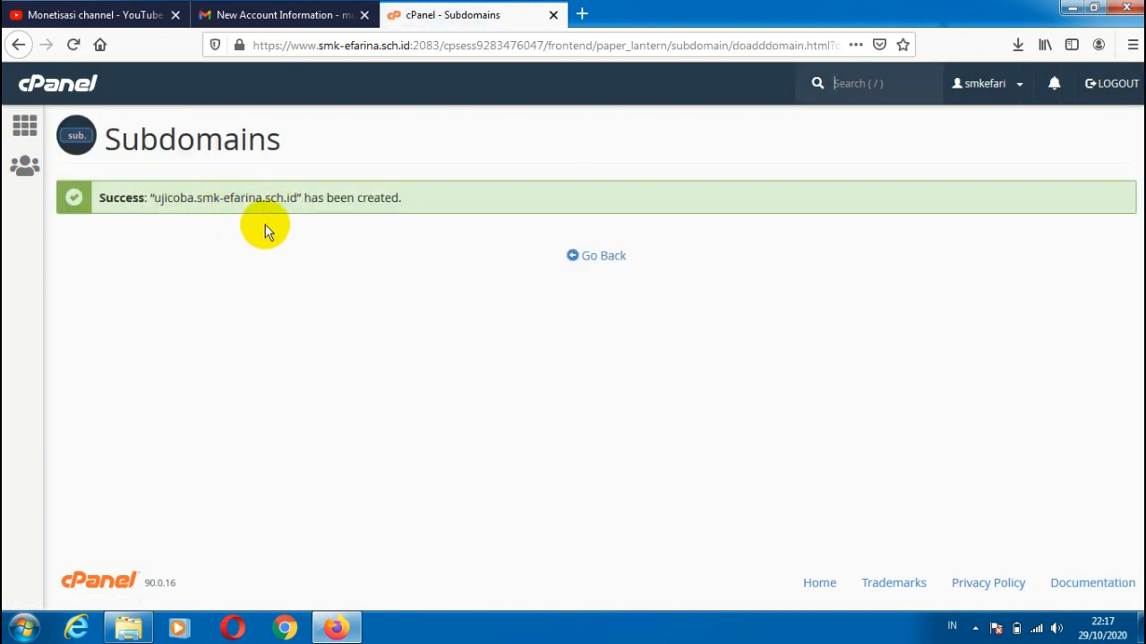
left_click(598, 256)
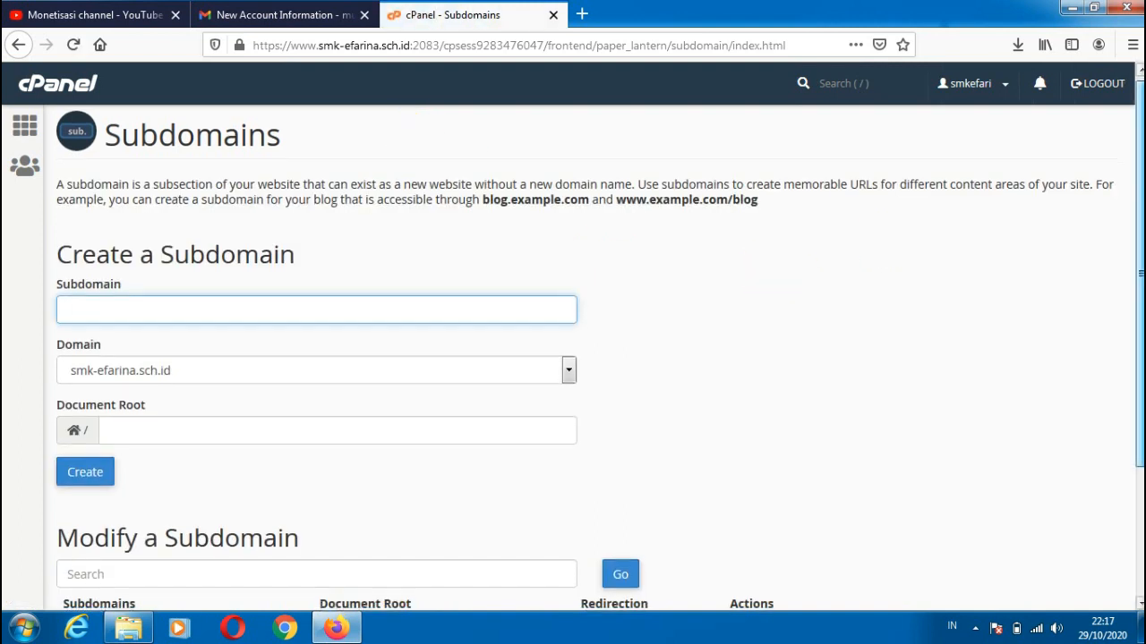
scroll(537, 561, "down", 3)
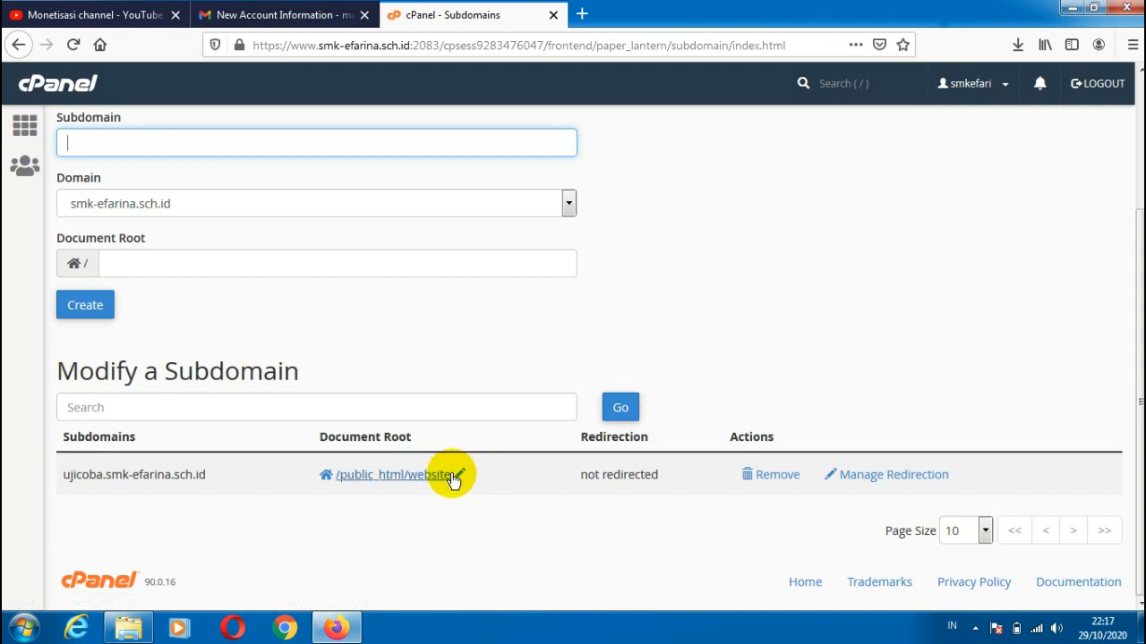
Step: Return to the cPanel main page and open the File Manager
left_click(24, 125)
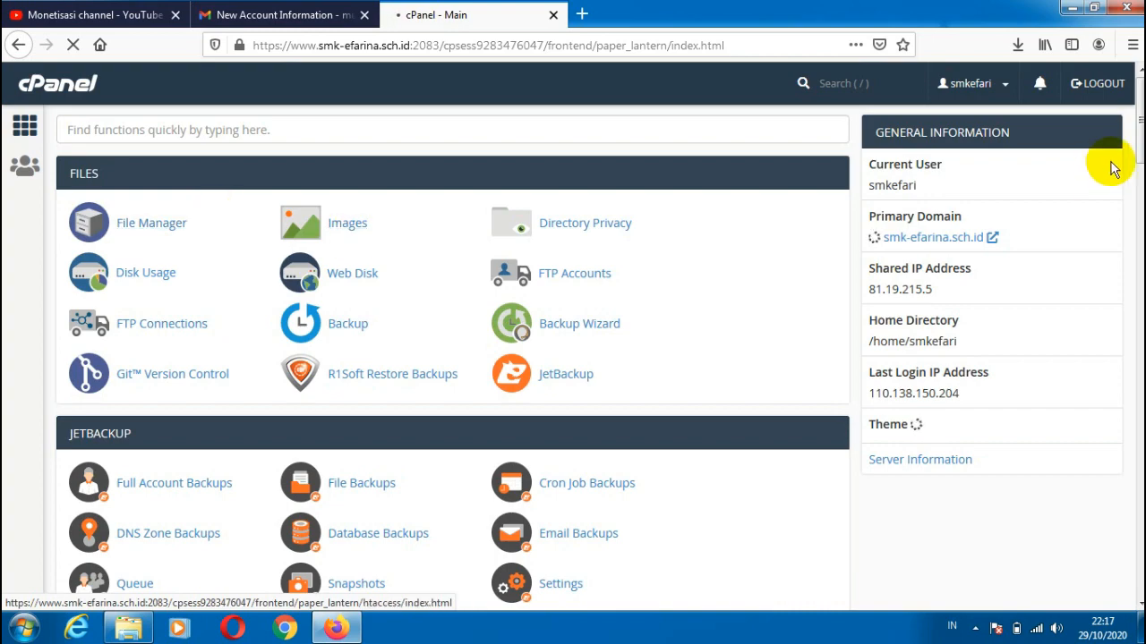
scroll(1112, 166, "down", 3)
scroll(452, 358, "up", 3)
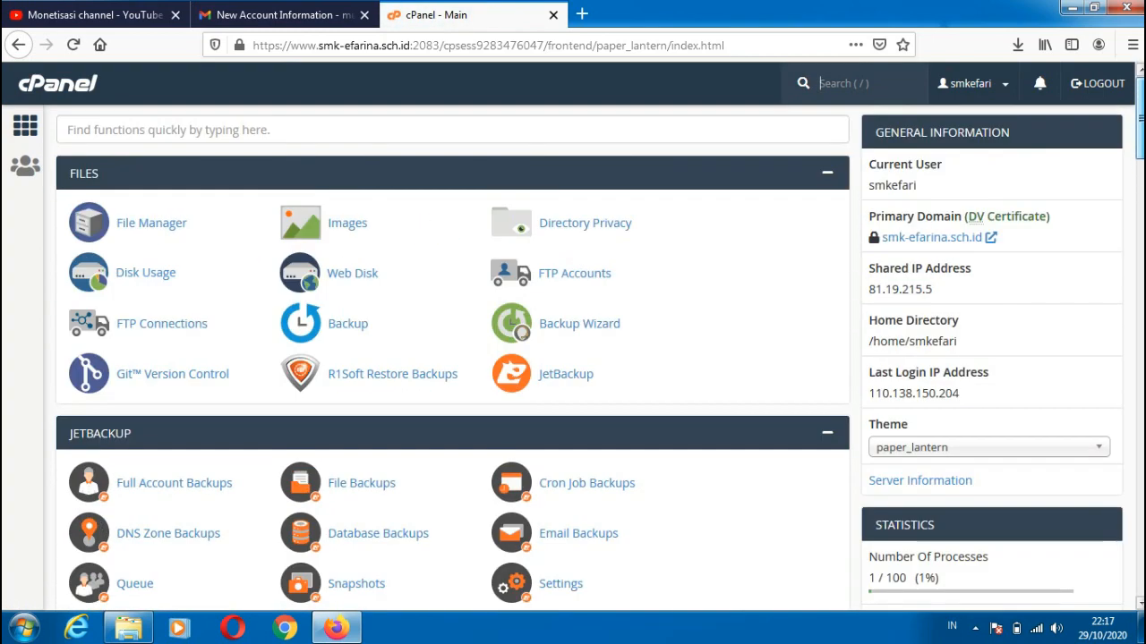
left_click(141, 123)
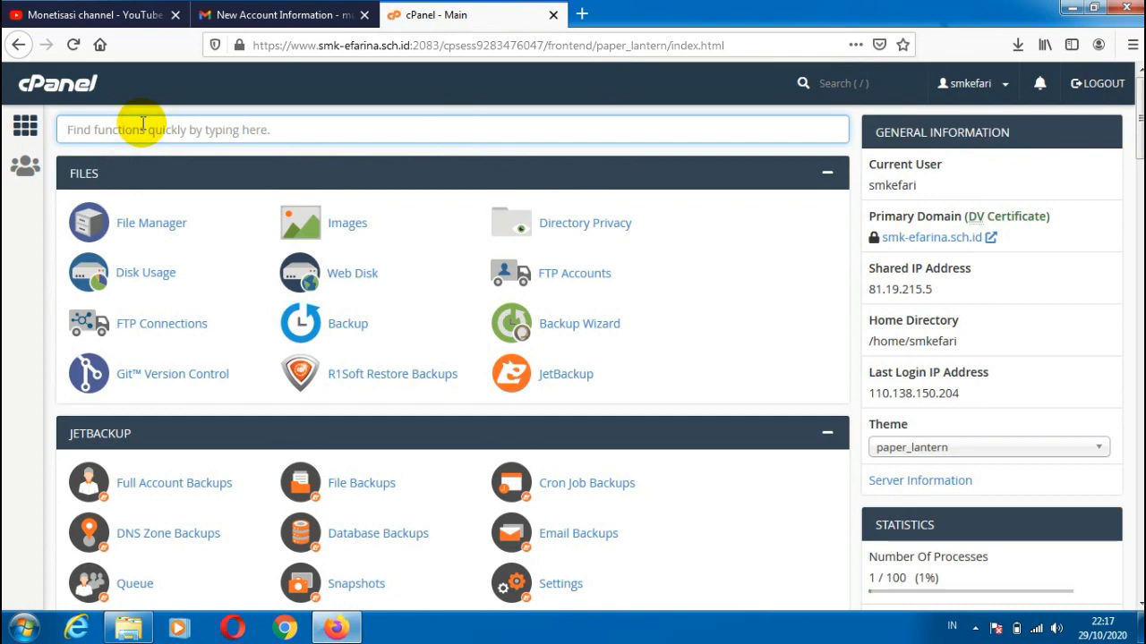
left_click(128, 227)
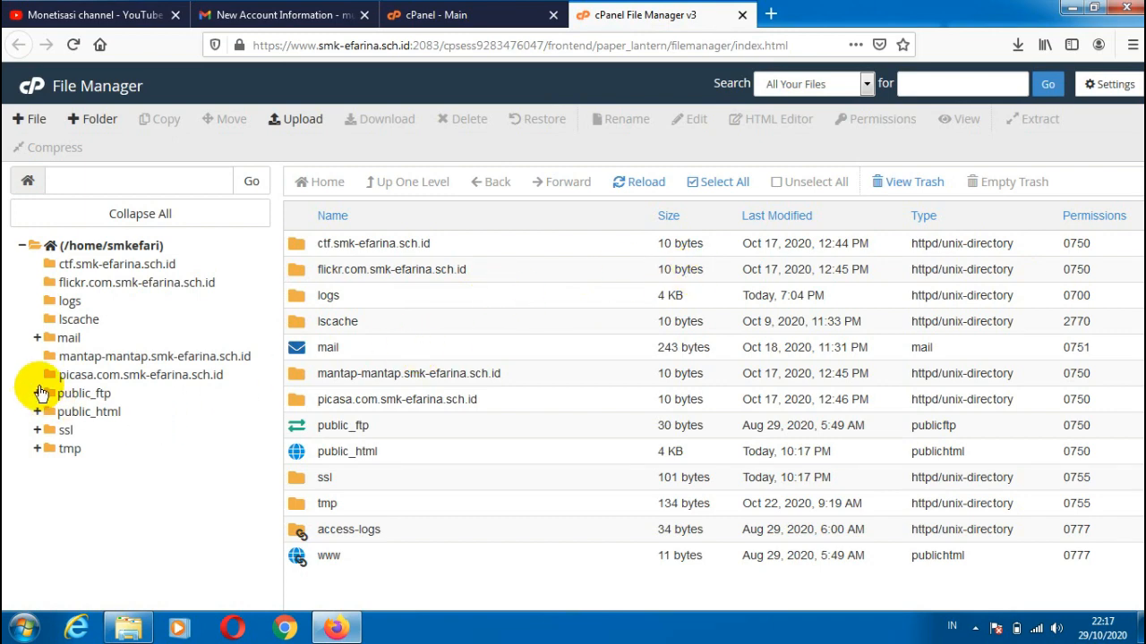
Step: Open the website folder inside public_html, dismissing the Windows color scheme prompt without changing the scheme
left_click(101, 412)
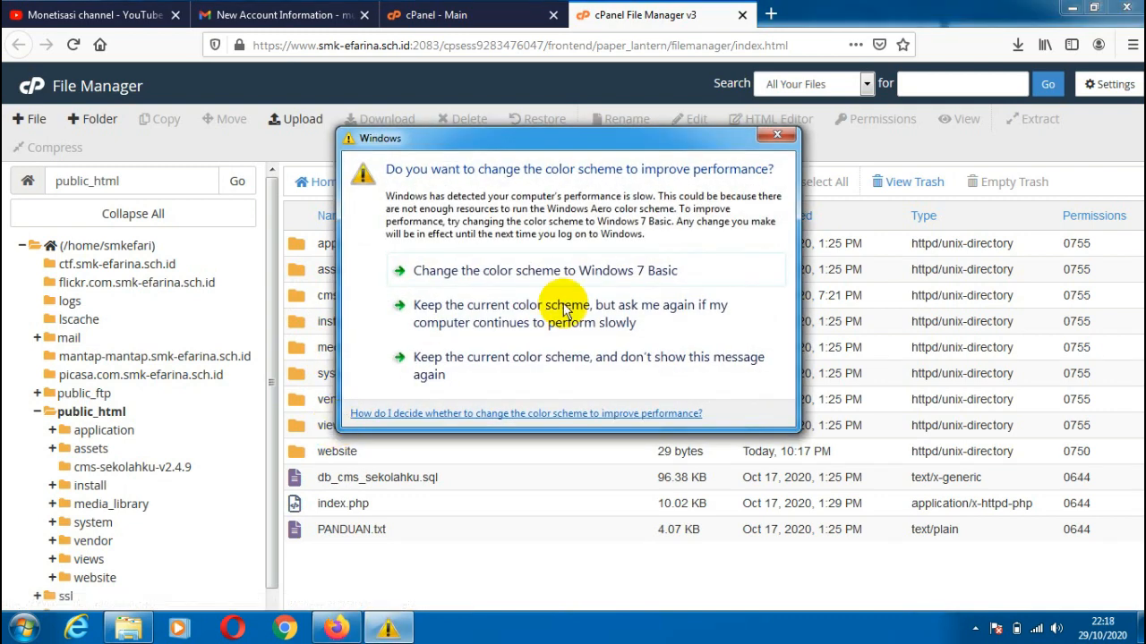
left_click(778, 138)
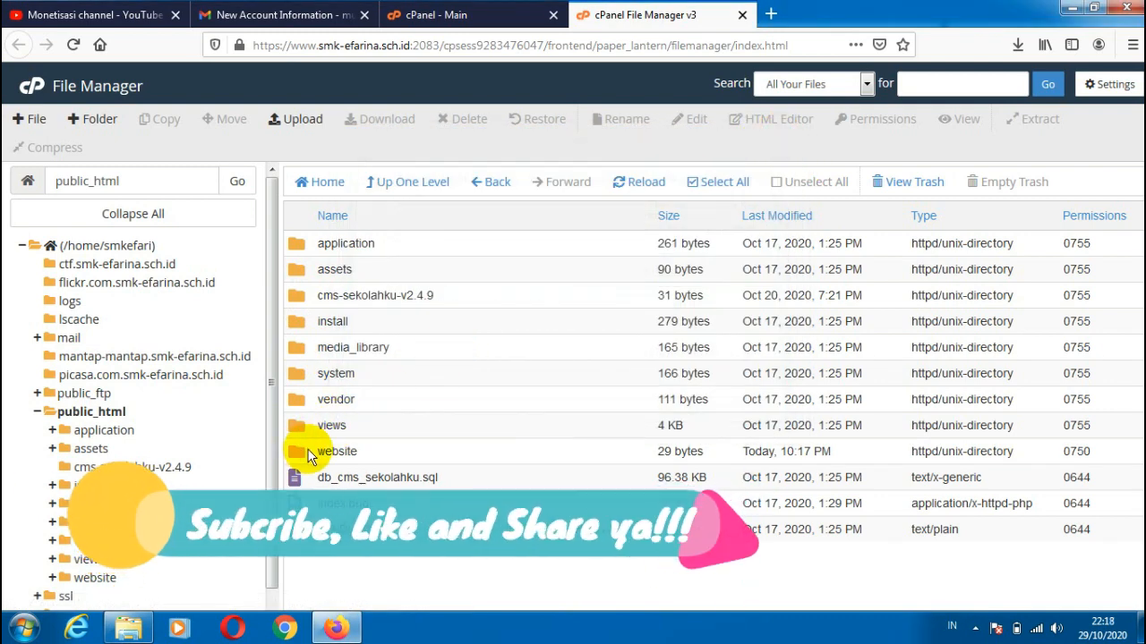
left_click(304, 454)
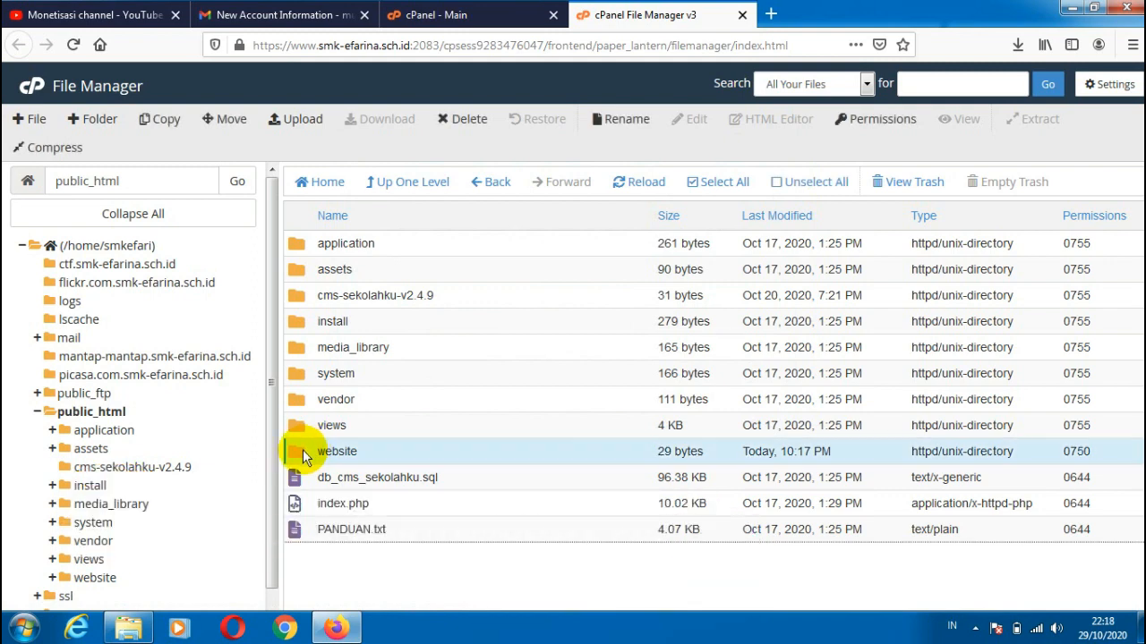
double_click(303, 450)
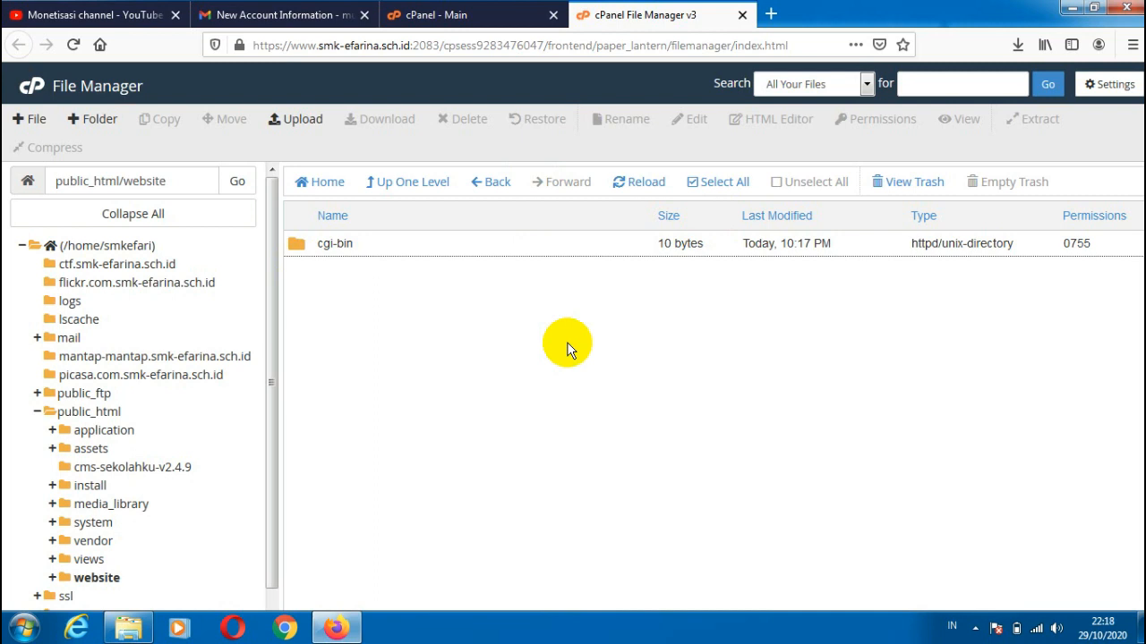
Step: Upload the cms-sekolahku-v2.4.9 ZIP archive from Kumpulan Software > Software Sekolah on drive D: to the website folder
left_click(281, 122)
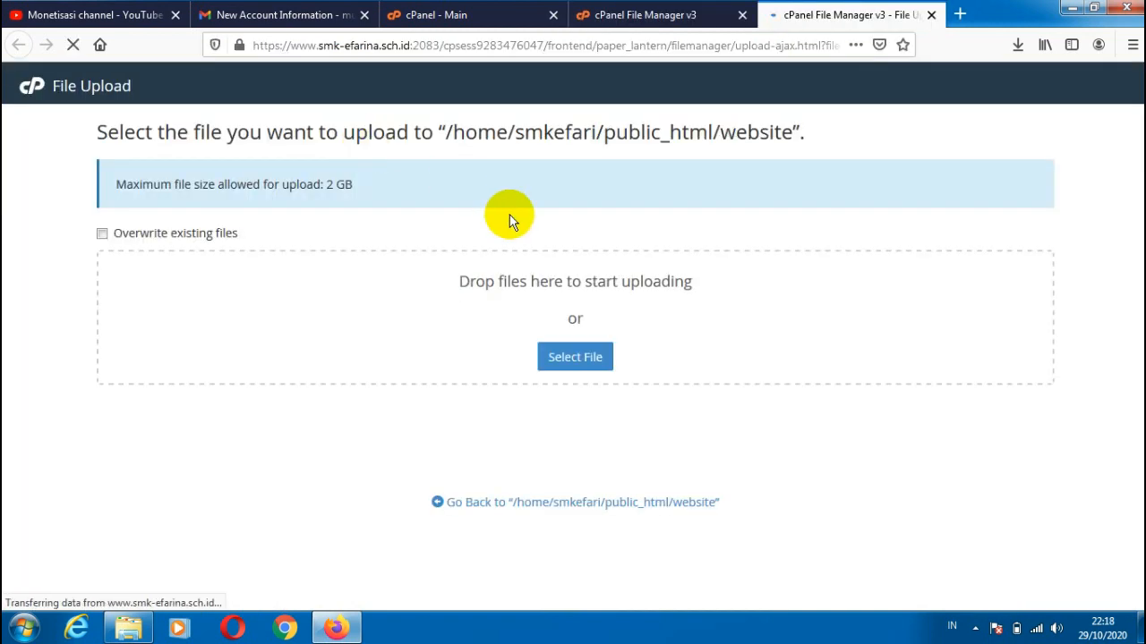
left_click(562, 363)
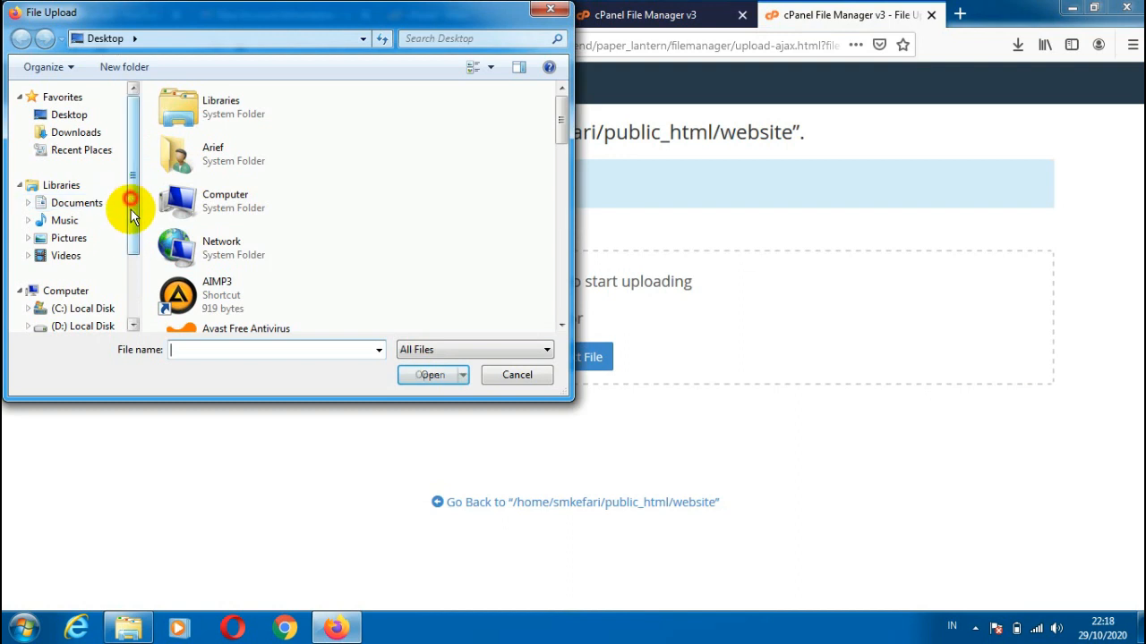
scroll(130, 209, "down", 2)
left_click(99, 253)
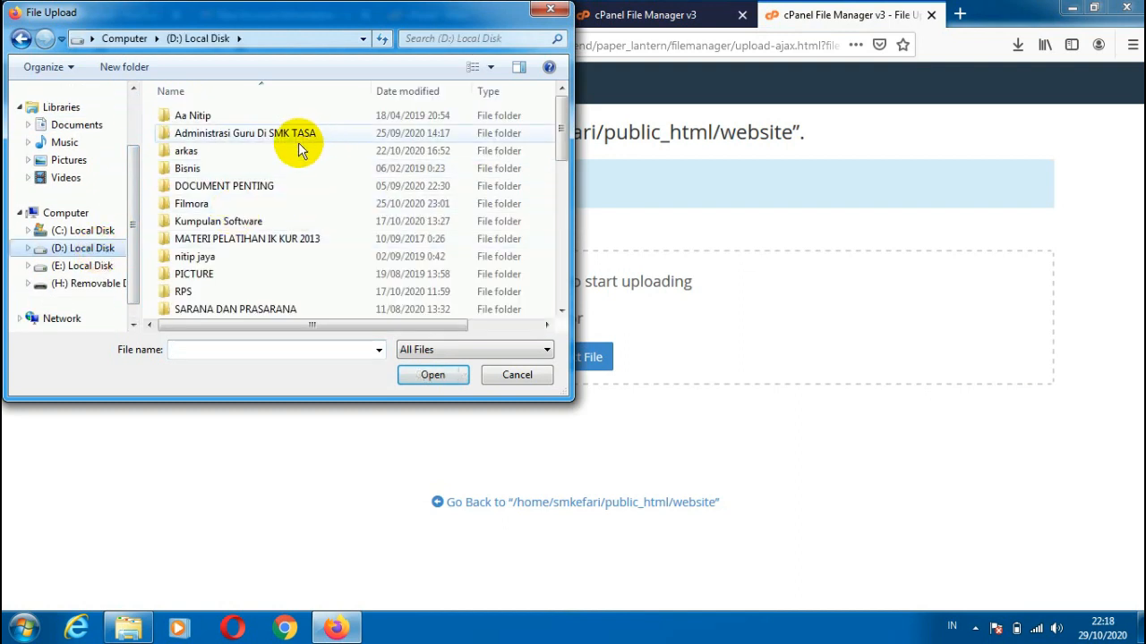
double_click(219, 222)
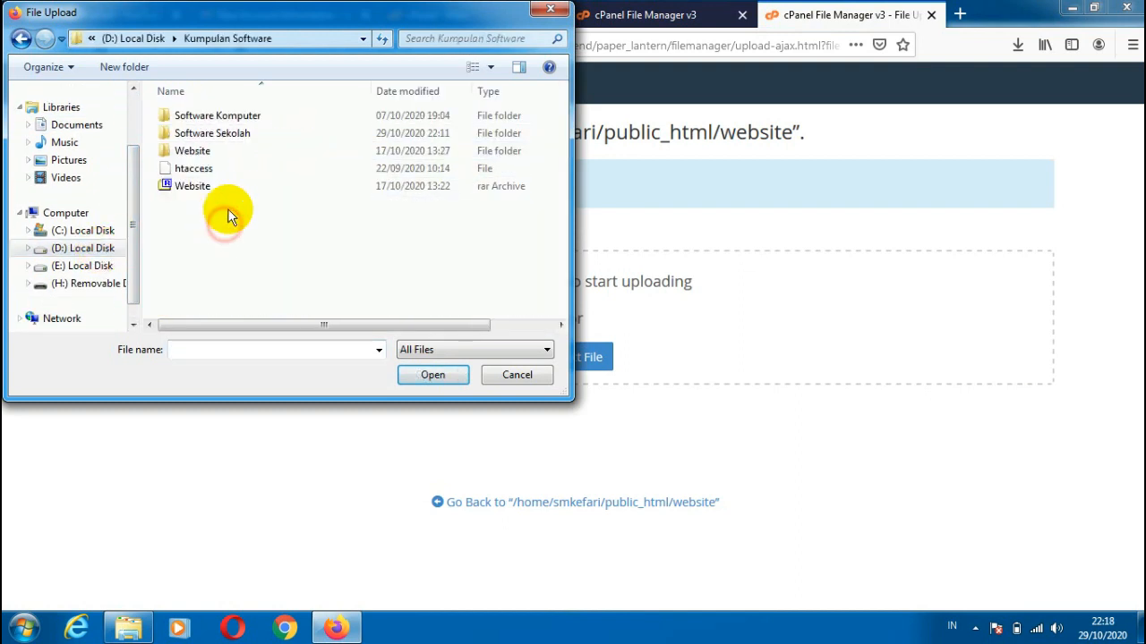
double_click(229, 139)
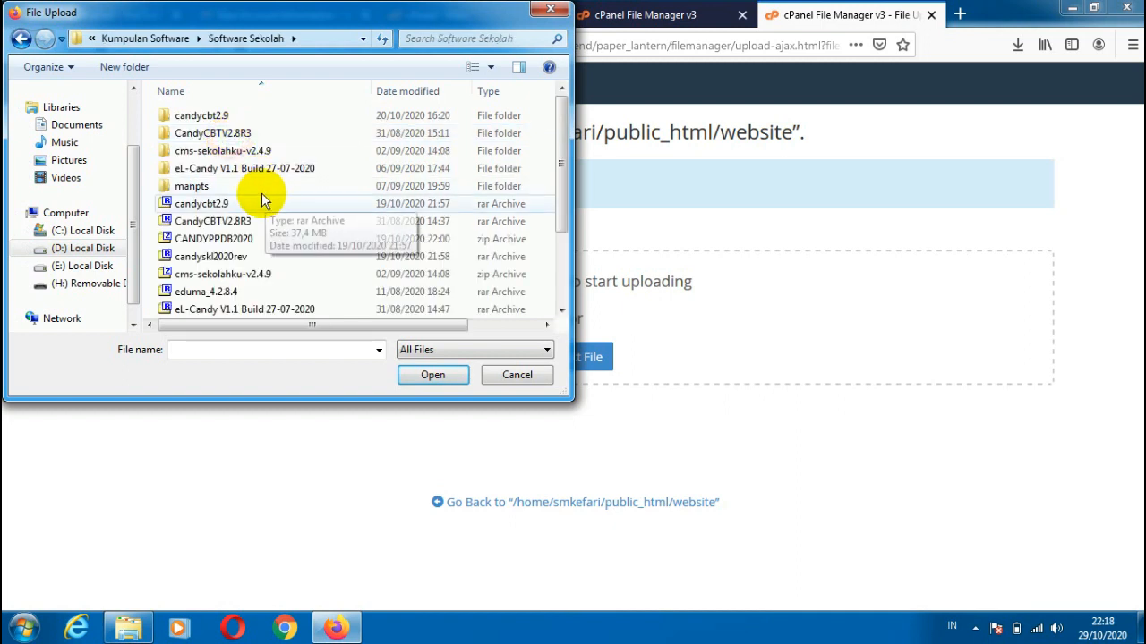
left_click_drag(558, 158, 557, 242)
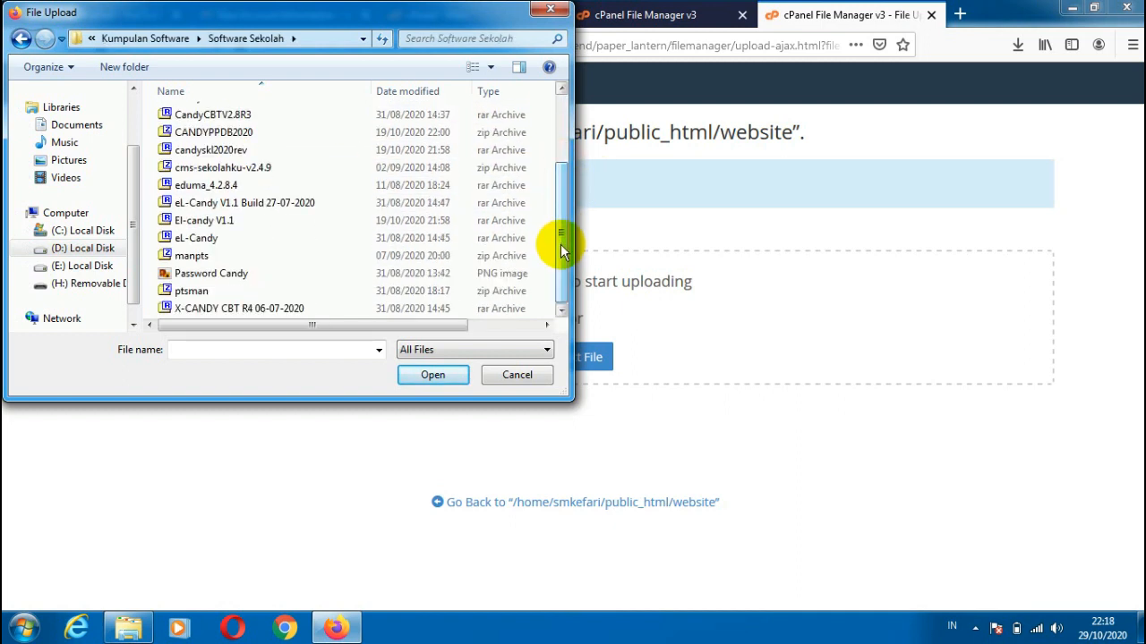
left_click(188, 170)
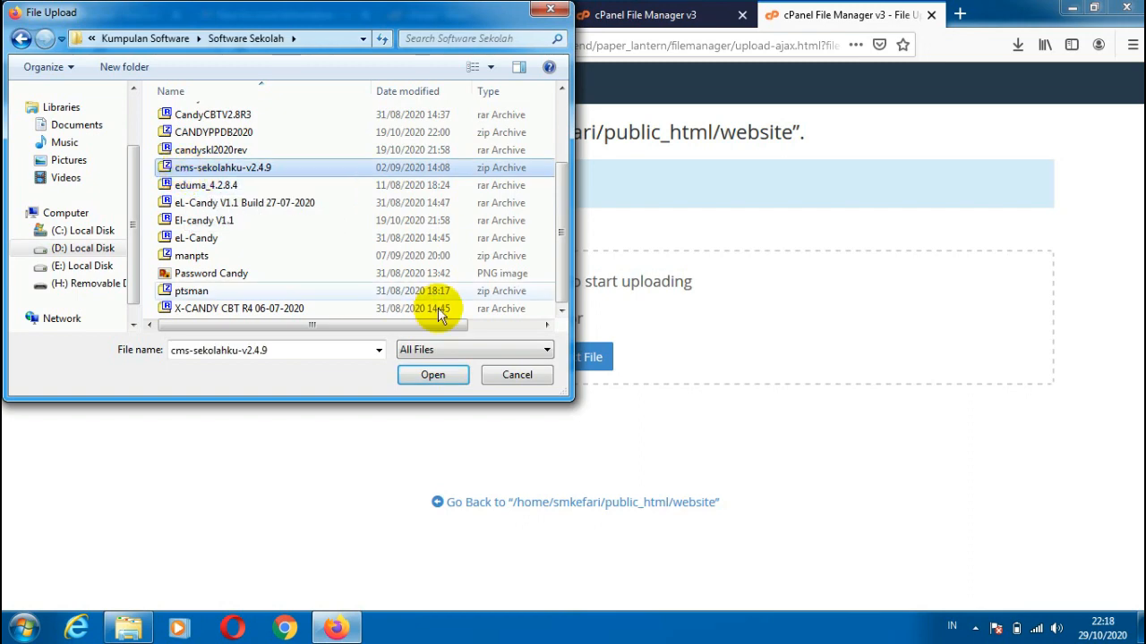
left_click(425, 374)
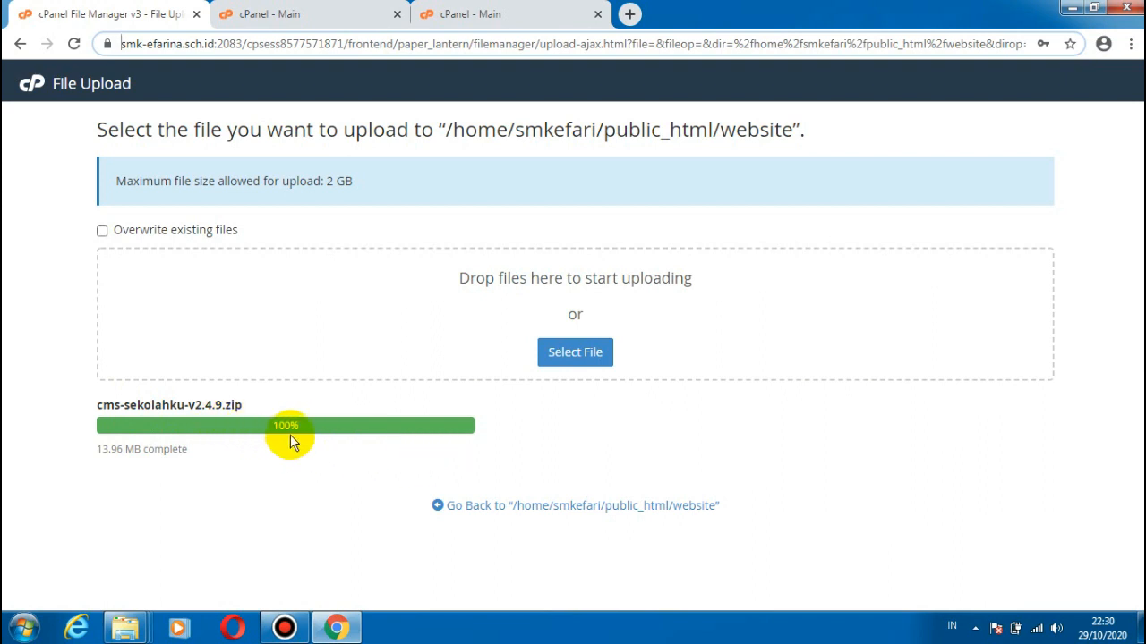
Step: Return to the website folder, extract cms-sekolahku-v2.4.9.zip into /public_html/website and close the extraction results
left_click(545, 509)
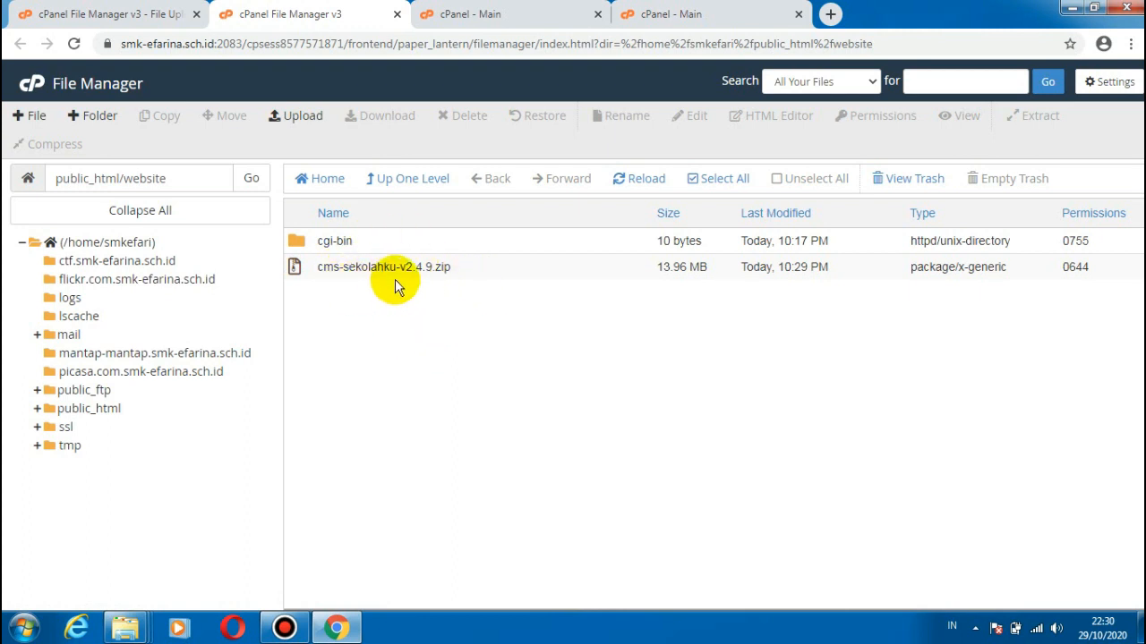
left_click(374, 269)
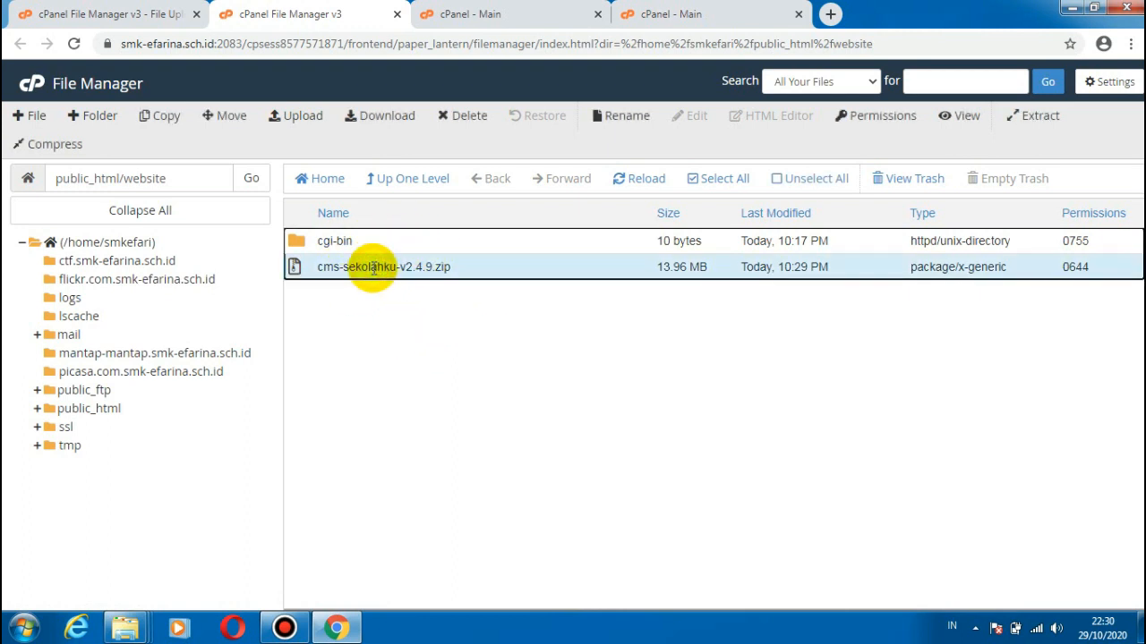
right_click(374, 268)
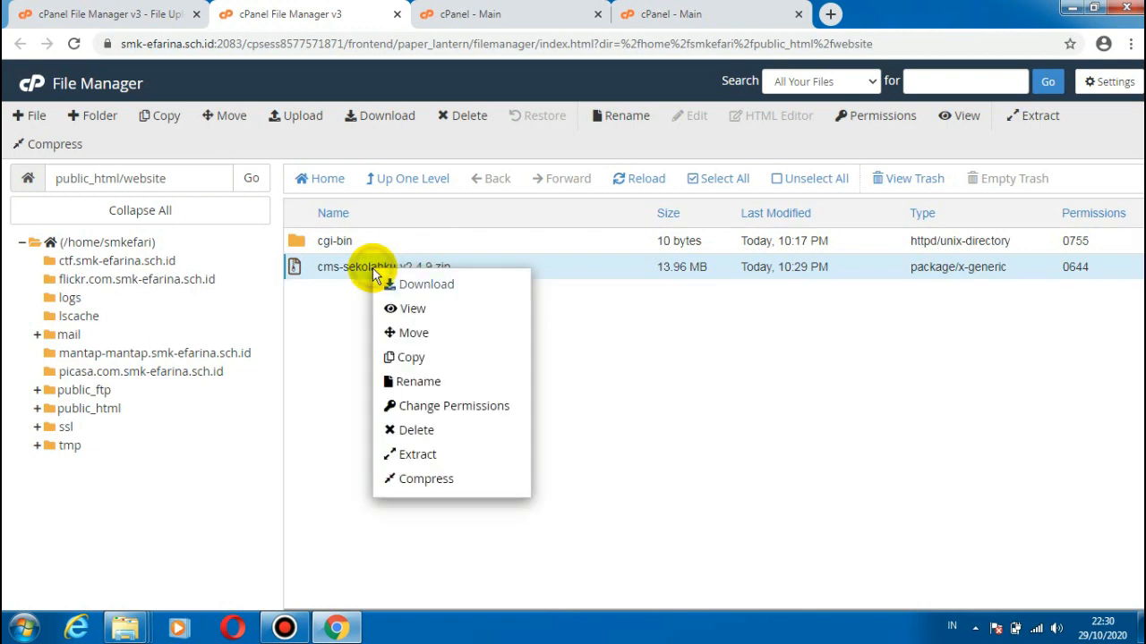
left_click(418, 456)
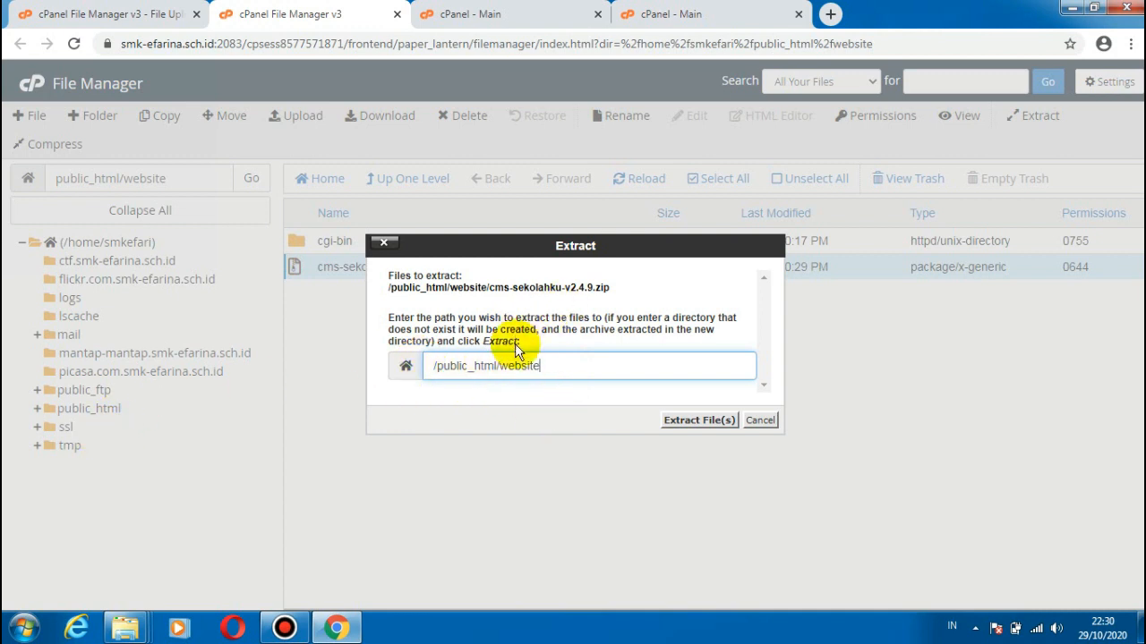
left_click(686, 422)
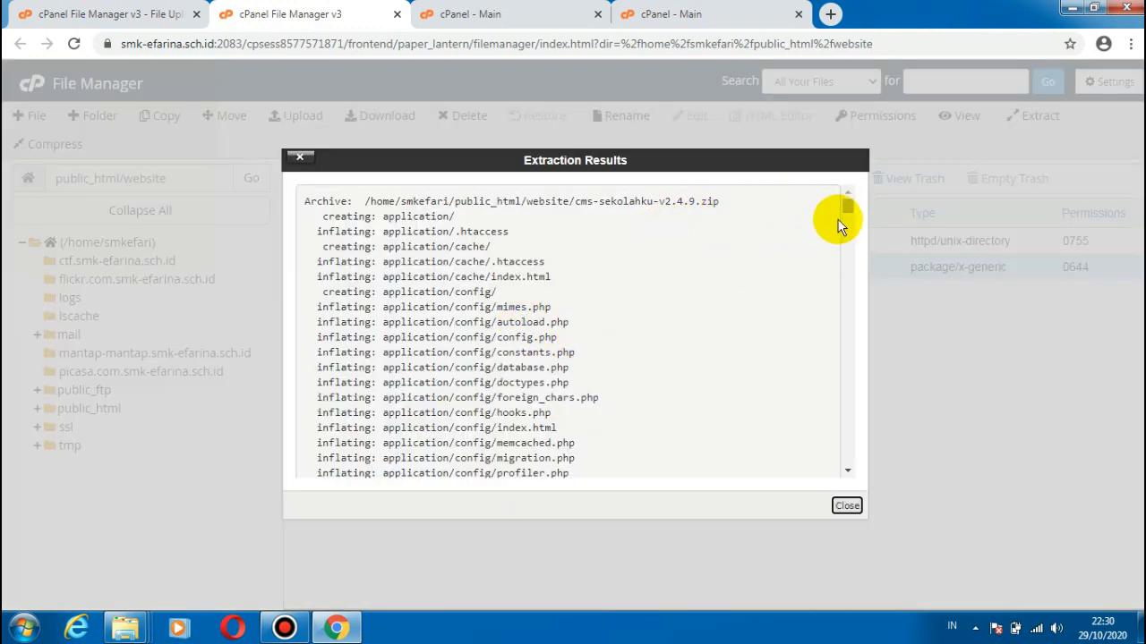
left_click_drag(844, 206, 859, 467)
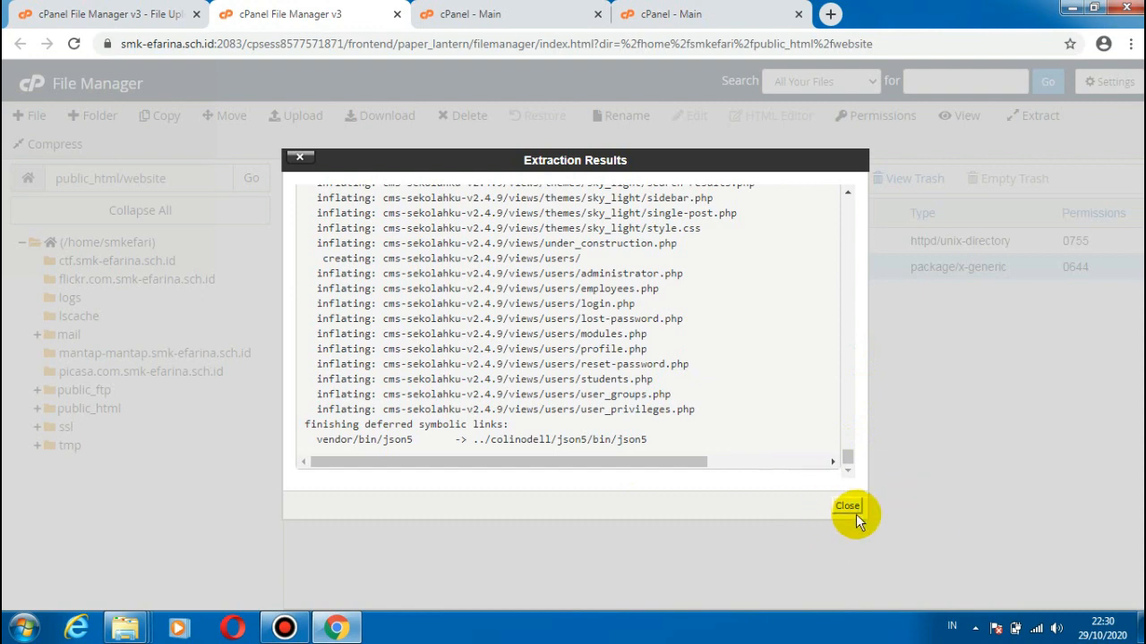
left_click(847, 508)
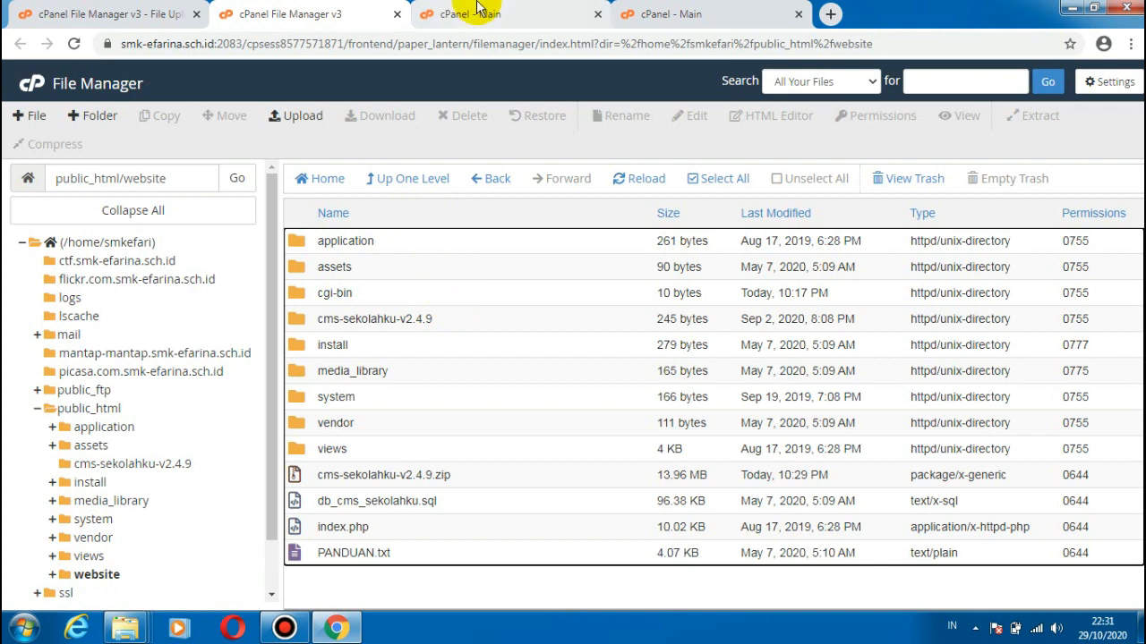
Step: Go back to the cPanel main page and close the two duplicate cPanel tabs
left_click(27, 88)
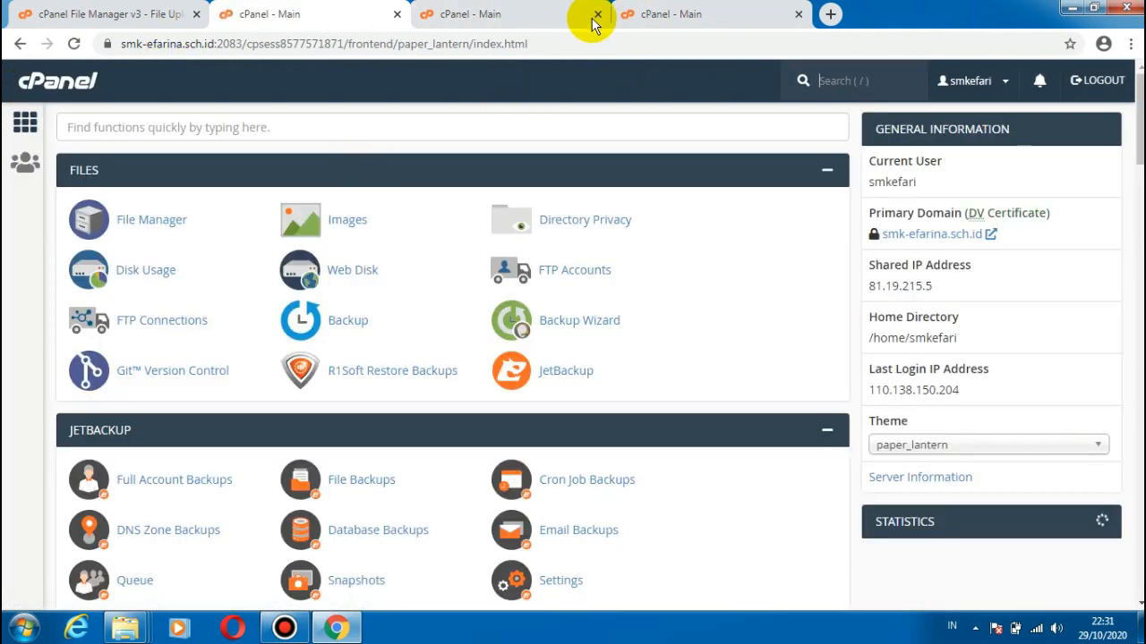
left_click(594, 15)
left_click(593, 14)
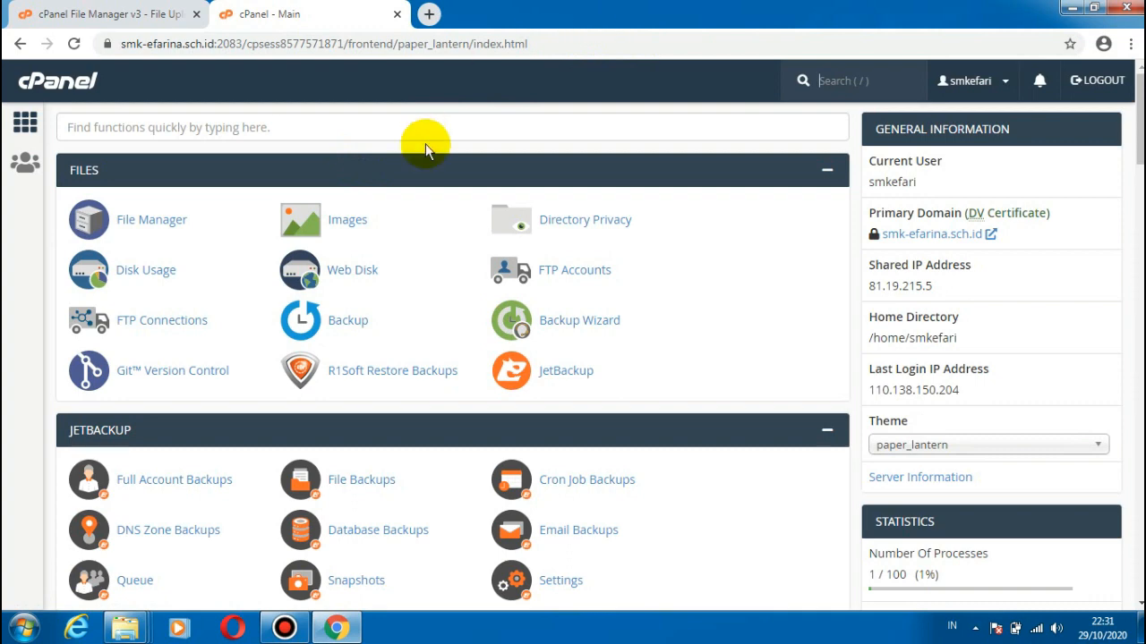
Step: Search the cPanel functions for "sql" and open MySQL Databases
left_click(258, 130)
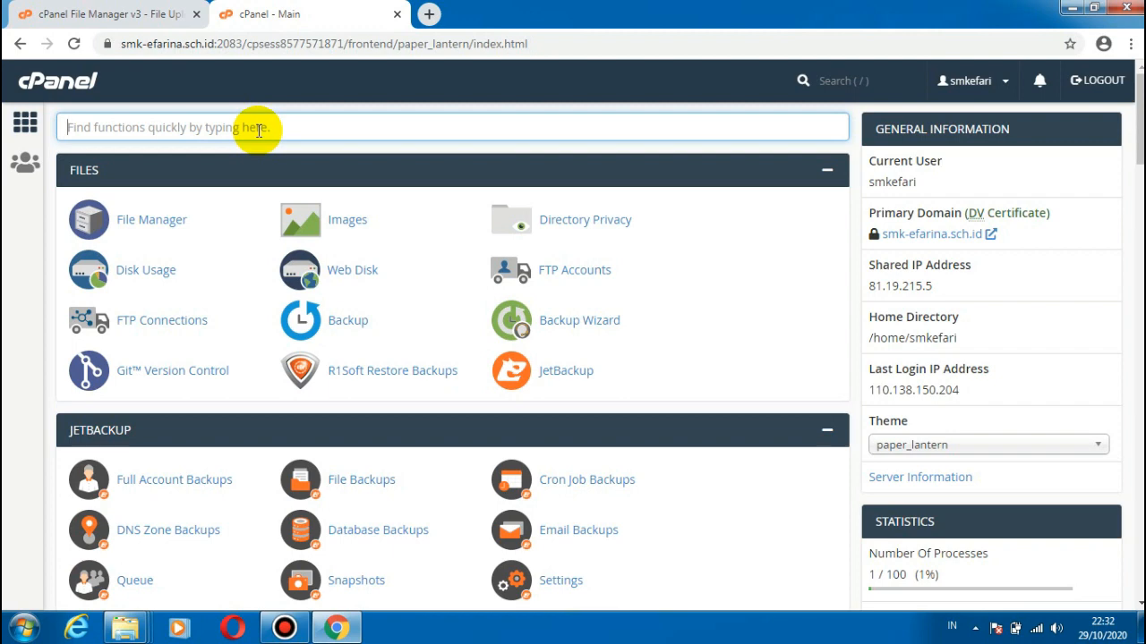
type("sql")
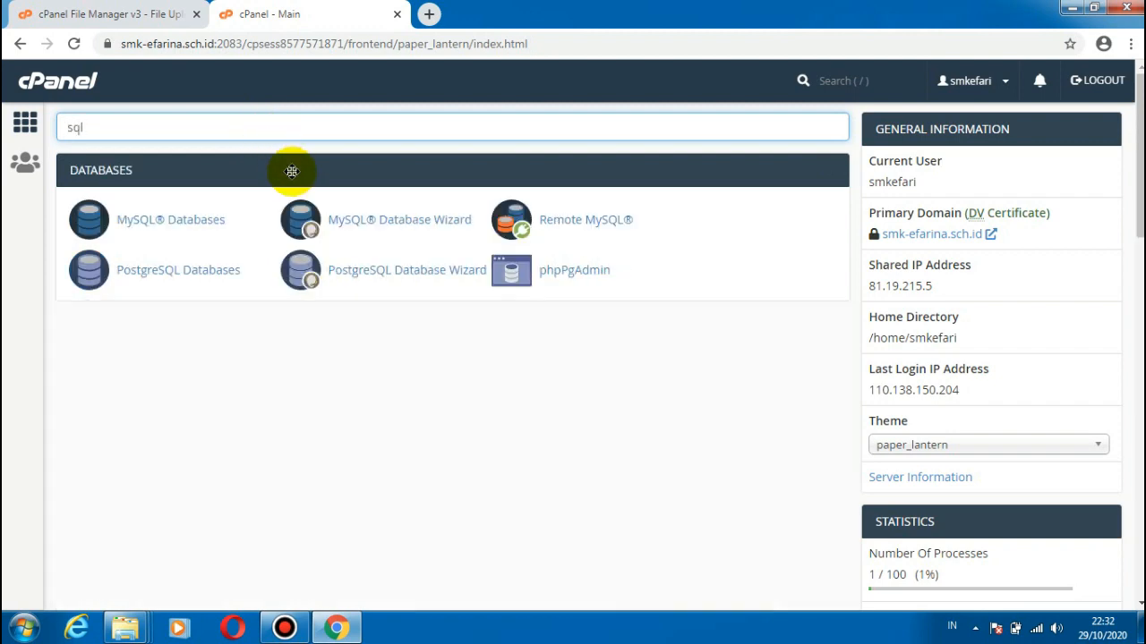
left_click(182, 220)
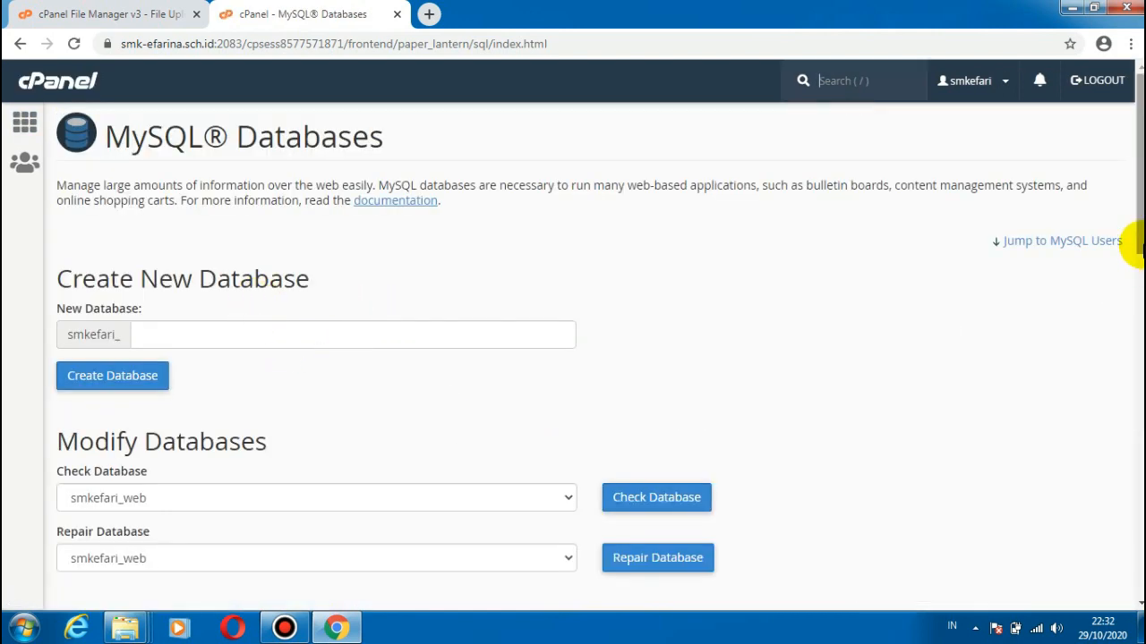
Step: Examine the MySQL Databases page, including the current databases and the section for adding users
scroll(1131, 251, "down", 1)
scroll(1118, 199, "down", 5)
scroll(1126, 184, "up", 4)
scroll(1118, 274, "down", 5)
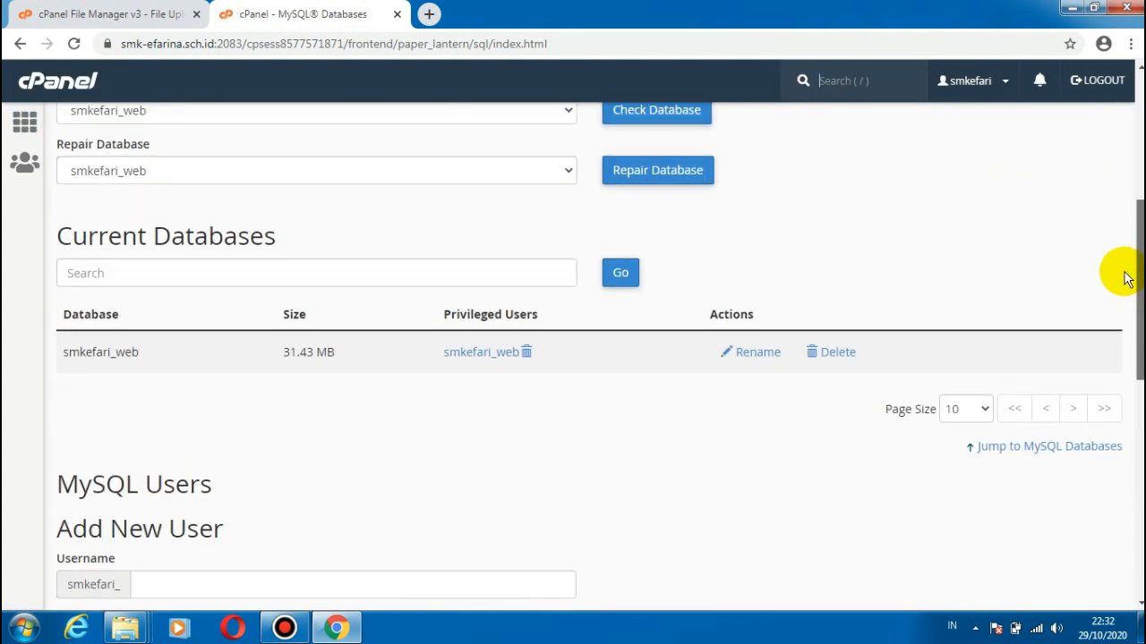
scroll(1118, 295, "up", 5)
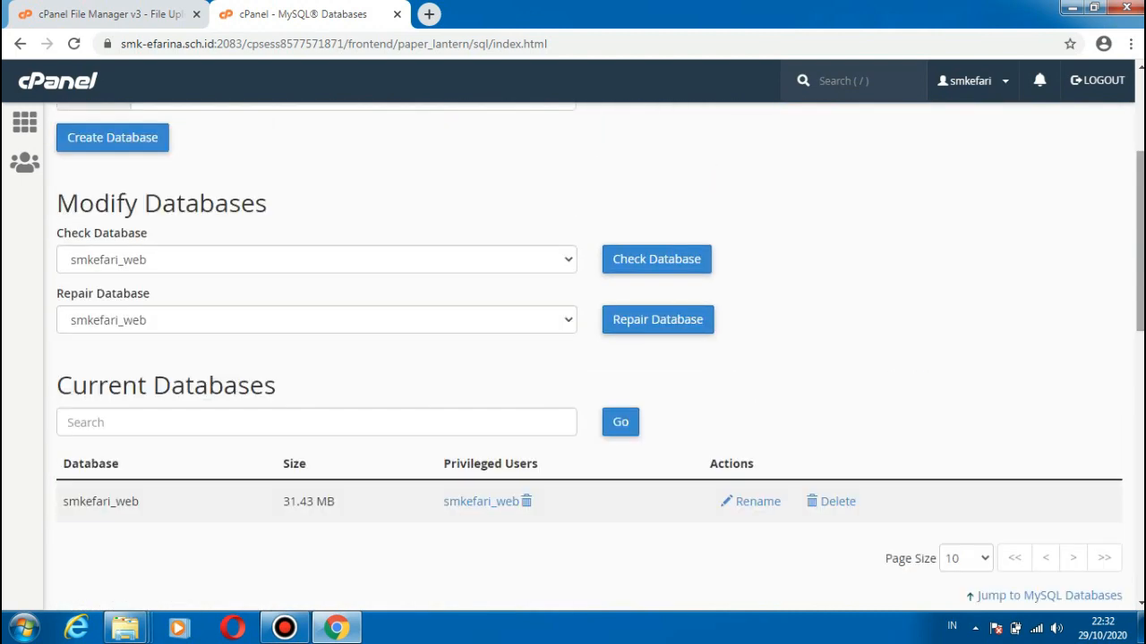
scroll(1138, 205, "up", 3)
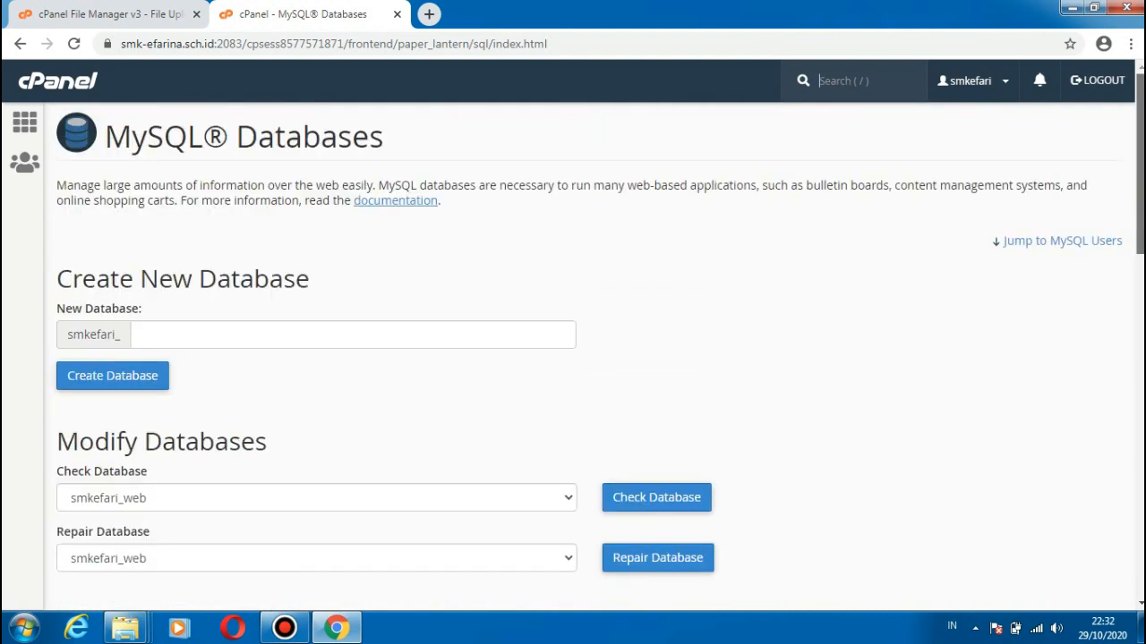
scroll(1141, 264, "down", 5)
scroll(1127, 194, "up", 5)
scroll(1124, 219, "down", 4)
scroll(1120, 169, "up", 3)
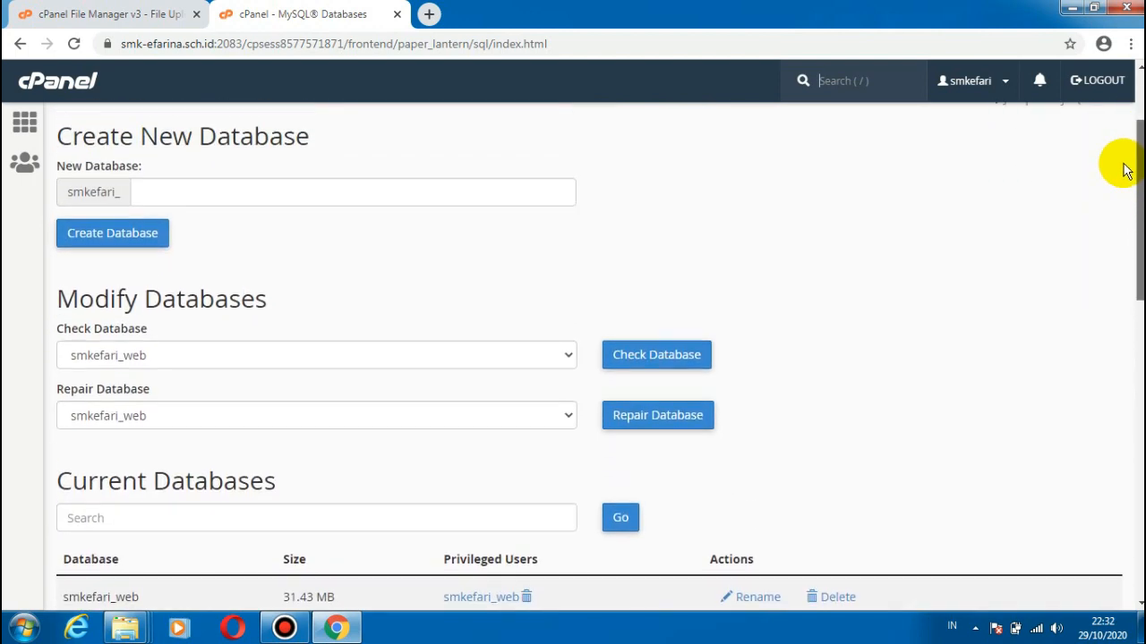
Step: Create a new database named website under the smkefari_ prefix and go back to the MySQL Databases page
left_click(260, 274)
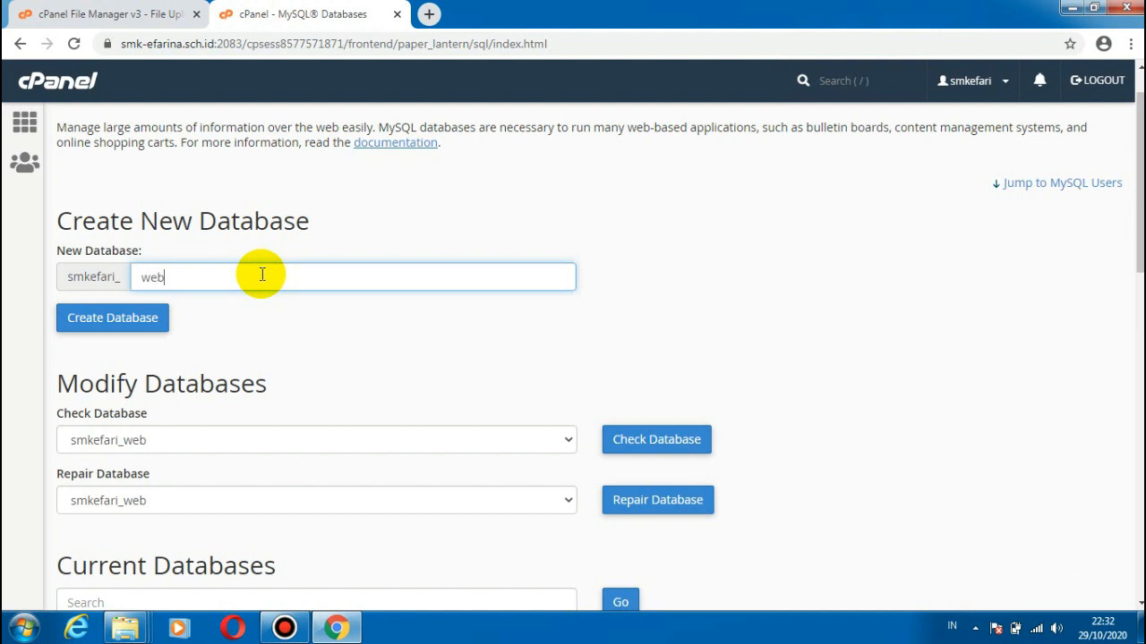
left_click(139, 324)
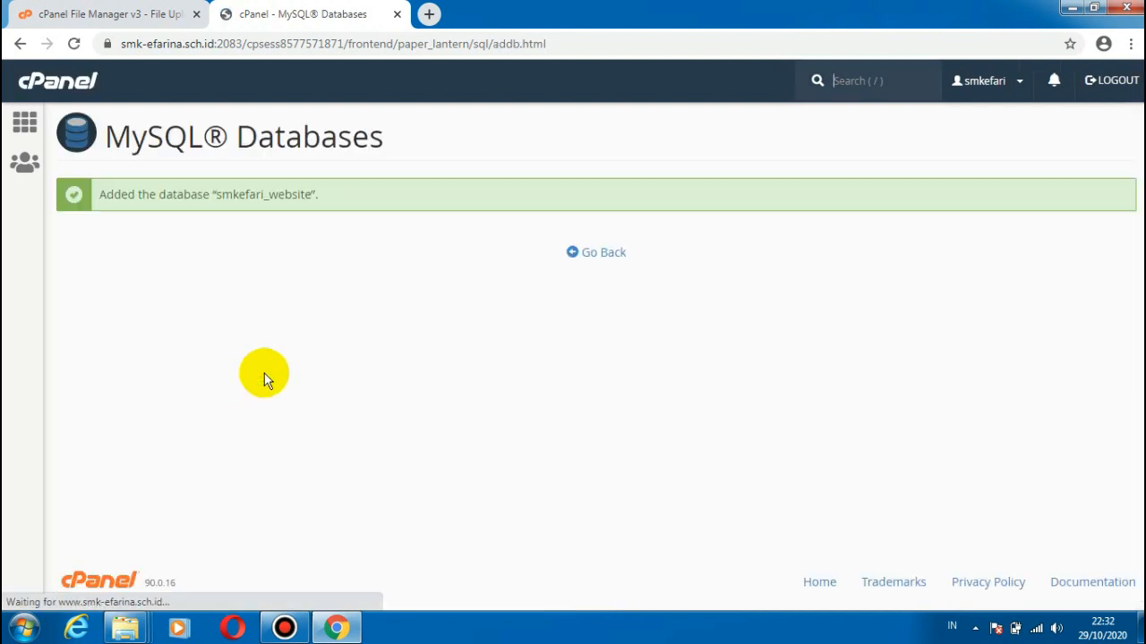
left_click(602, 254)
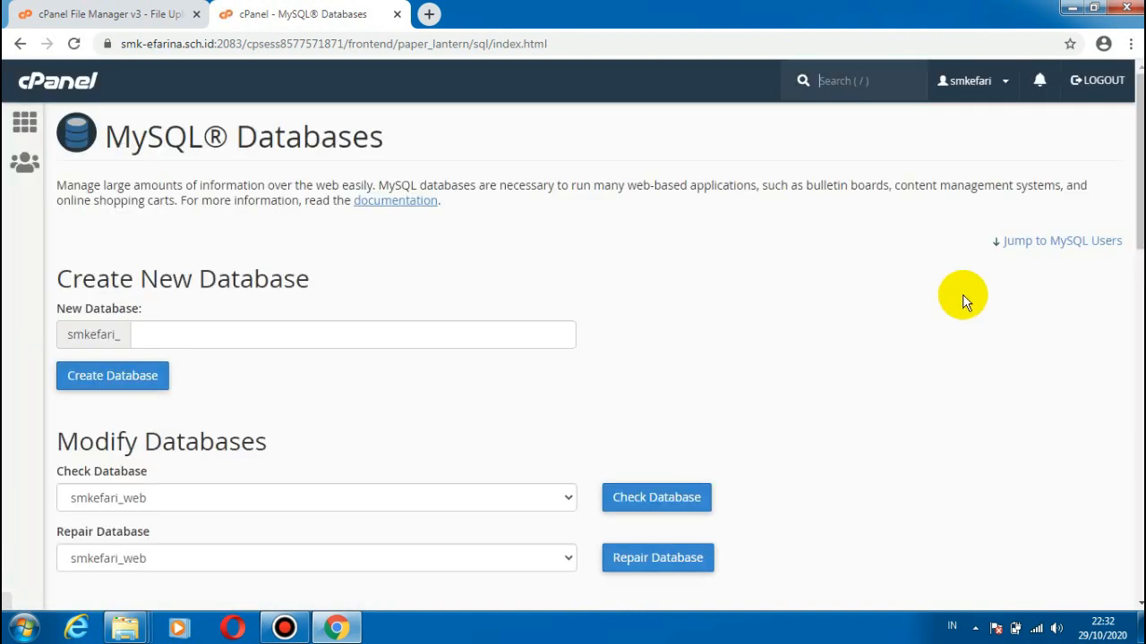
Step: Set the username of the new MySQL user to website under the smkefari_ prefix
scroll(964, 299, "down", 4)
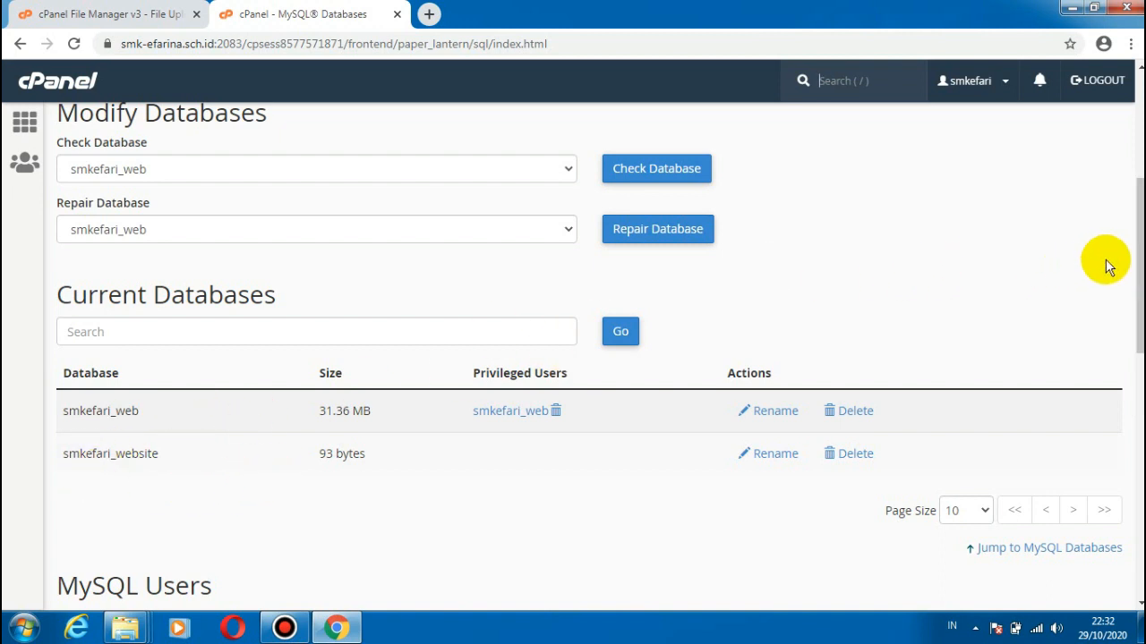
left_click_drag(1128, 256, 1130, 380)
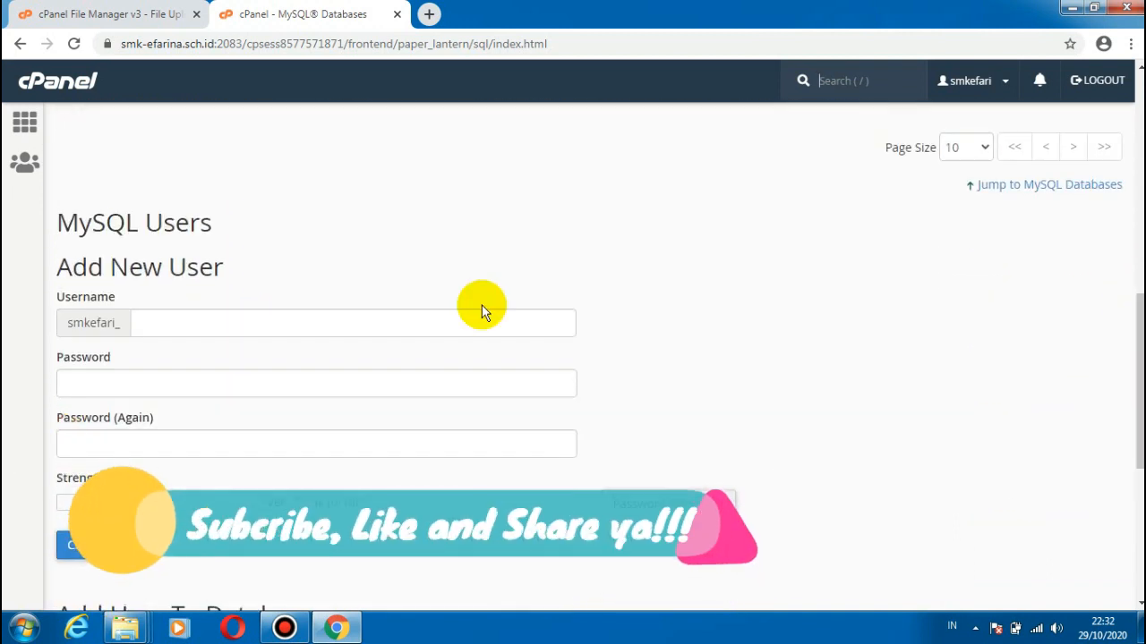
double_click(307, 340)
left_click(308, 329)
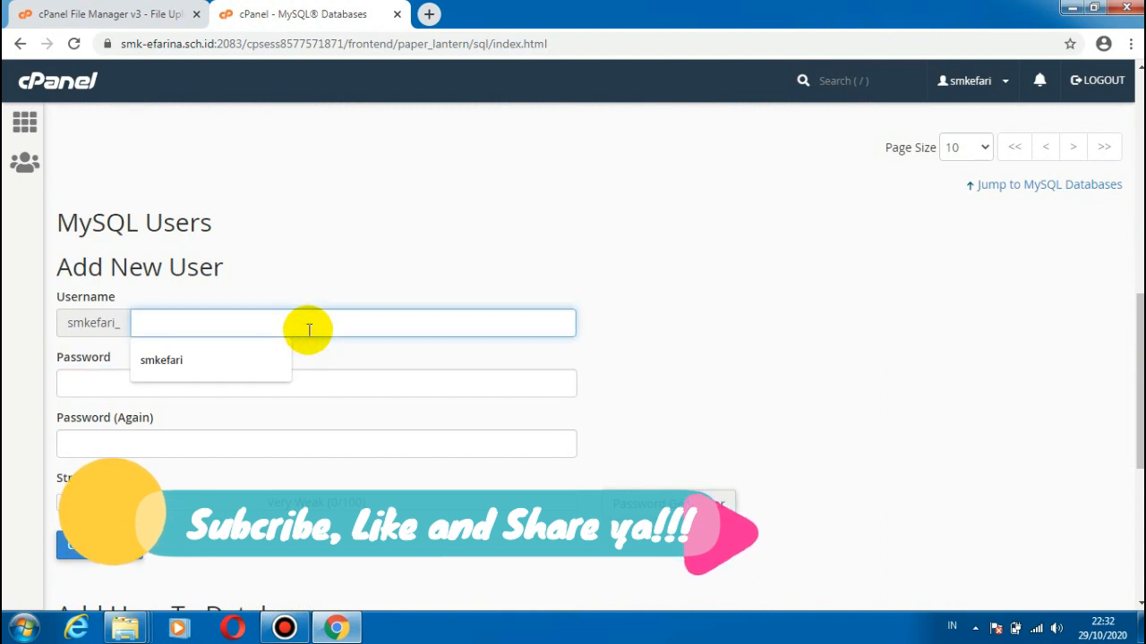
type("websit")
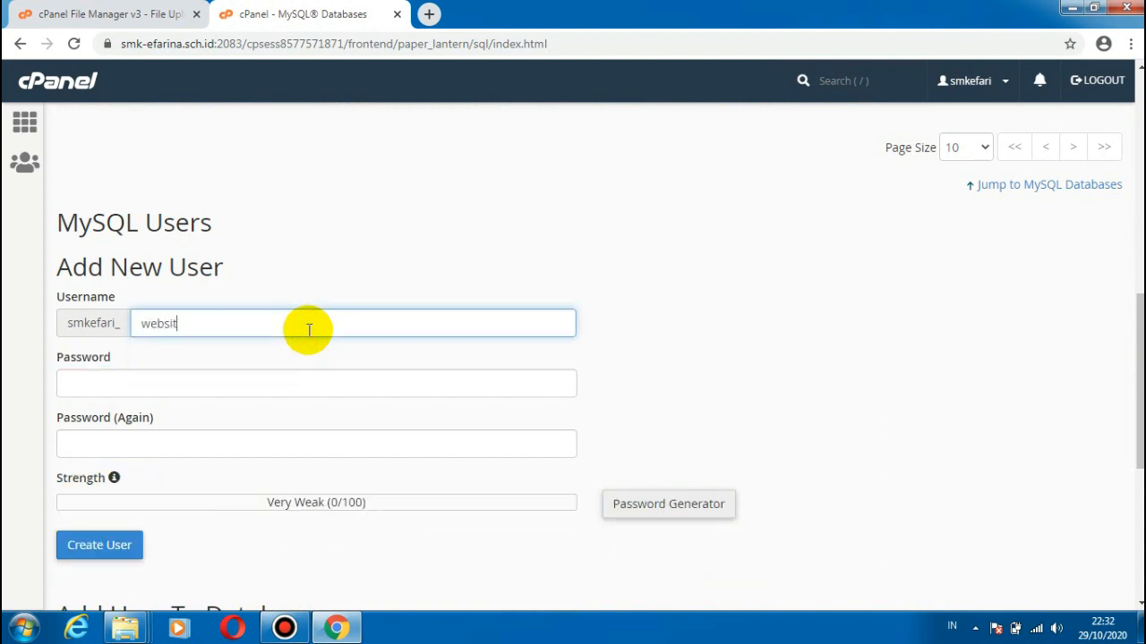
type("e")
Step: Try to enter a password for the new MySQL user, and close the Google Chrome Help page
left_click(173, 384)
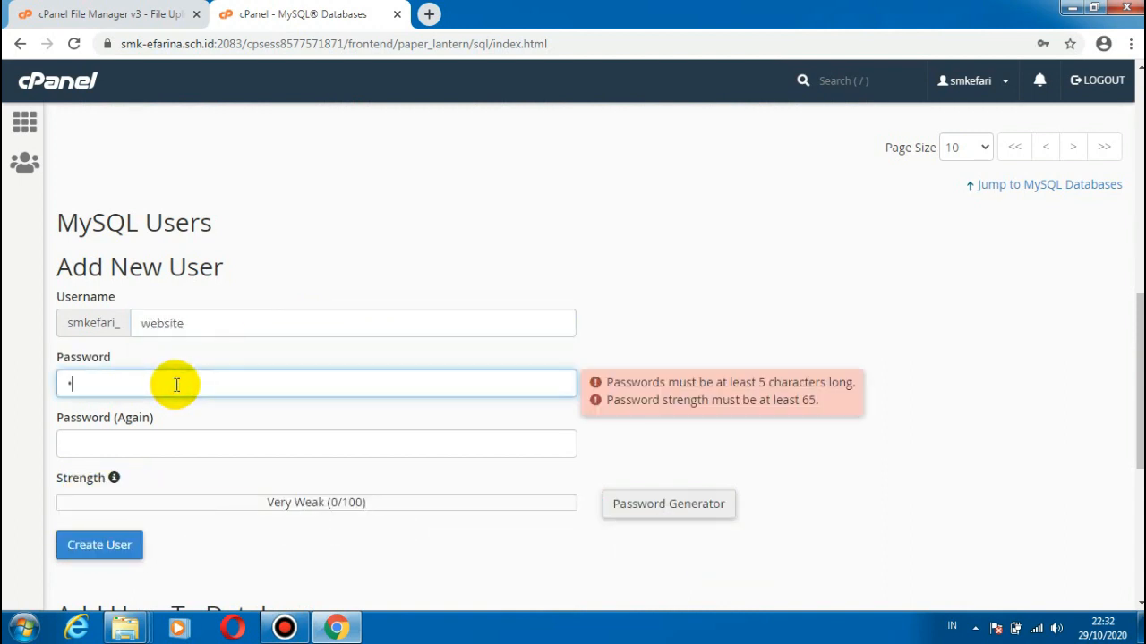
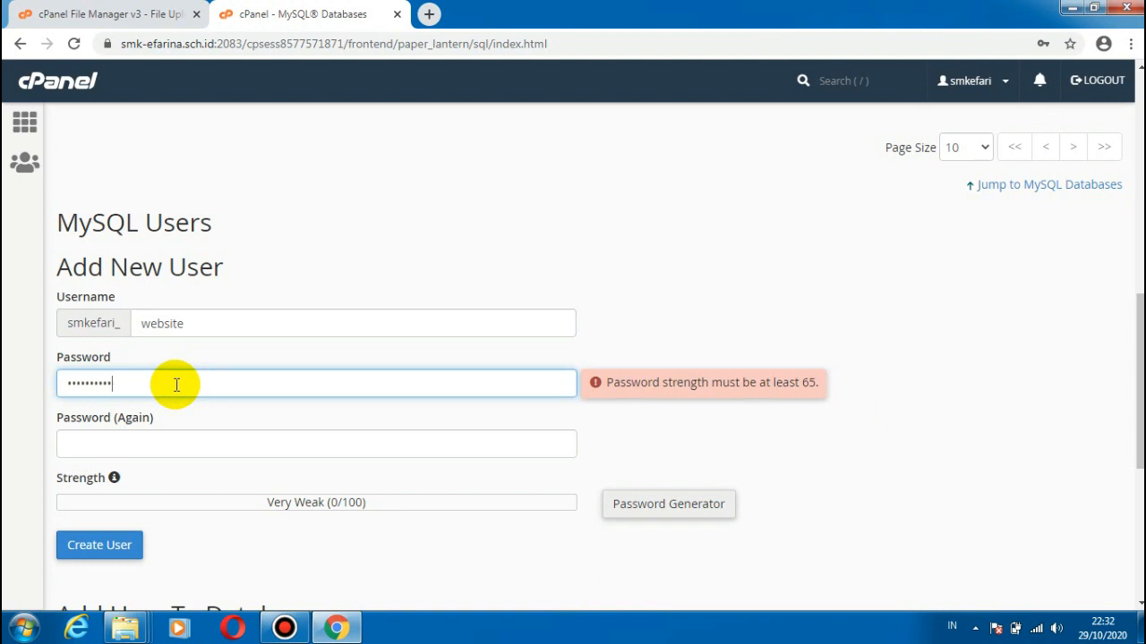
key("F1")
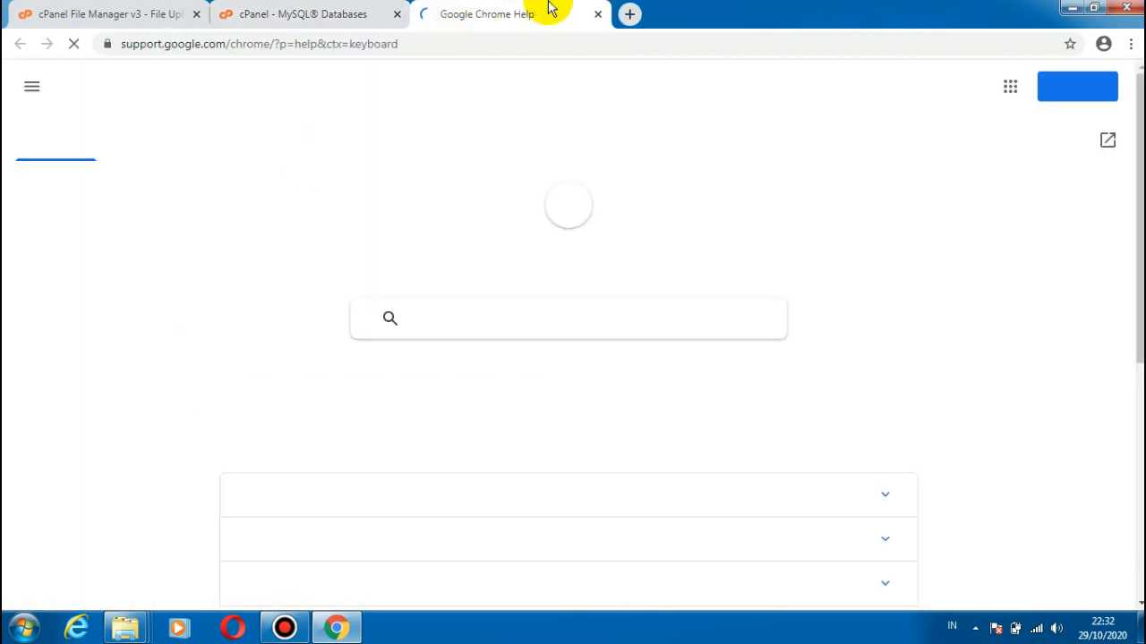
key("ctrl+w")
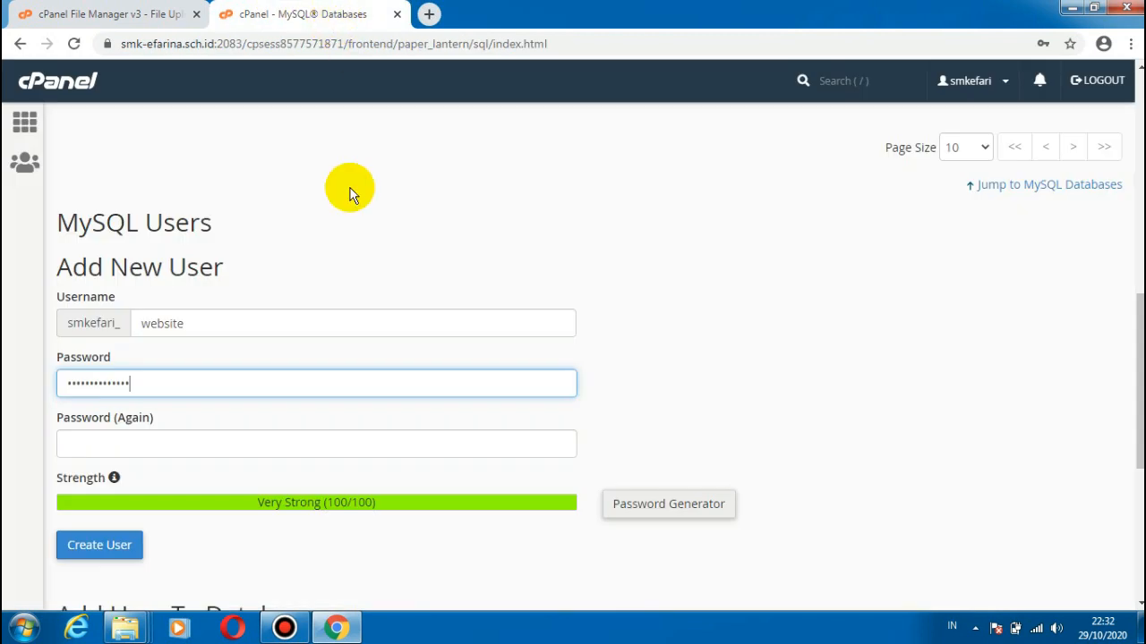
Step: Replace the contents of the new MySQL user's Password field with the retyped password
double_click(154, 395)
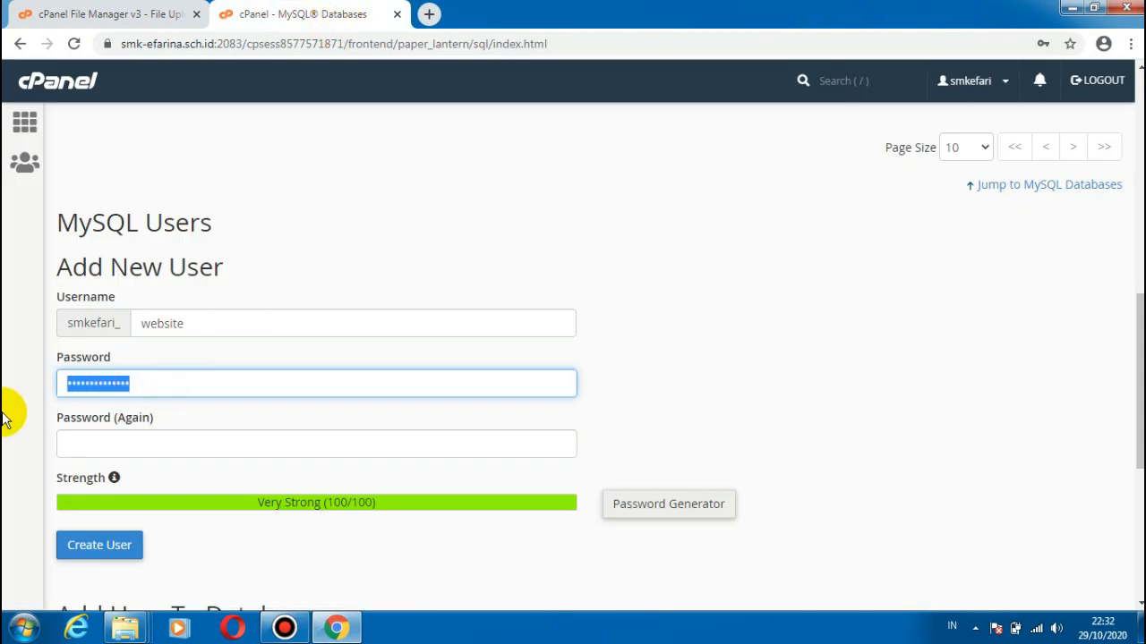
type("••")
key("BackSpace")
key("BackSpace")
type("•")
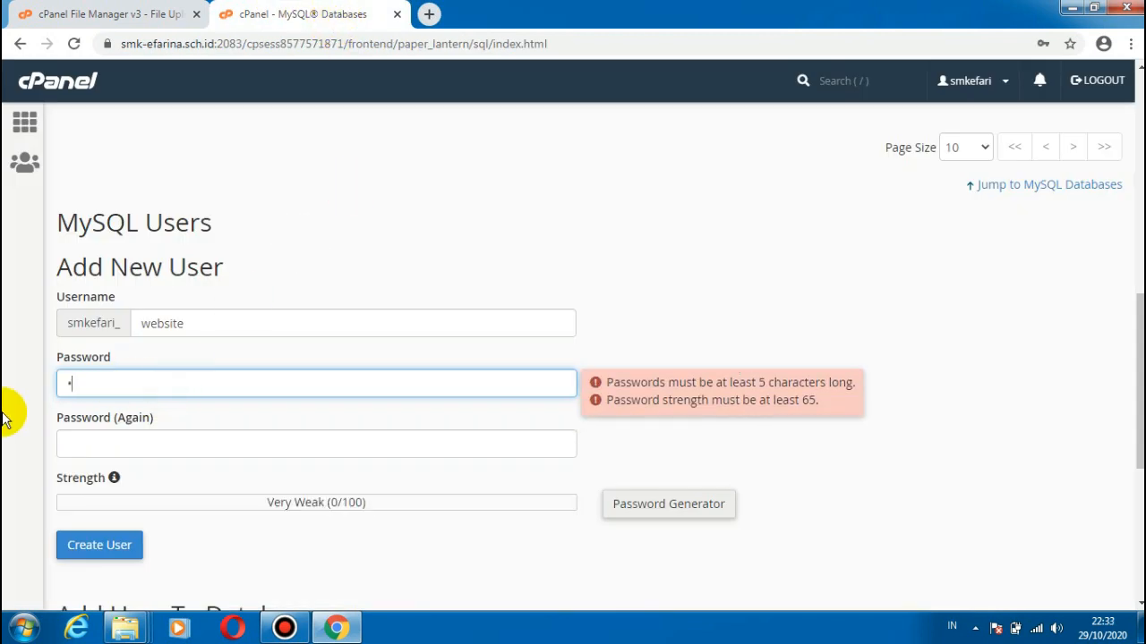
type("••••")
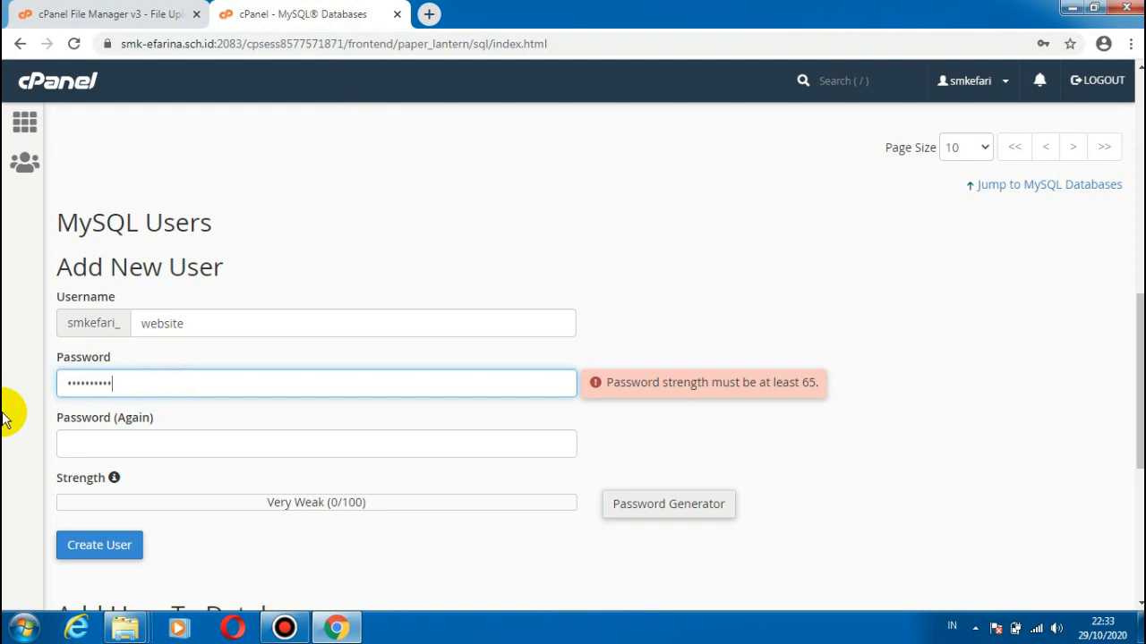
type("••")
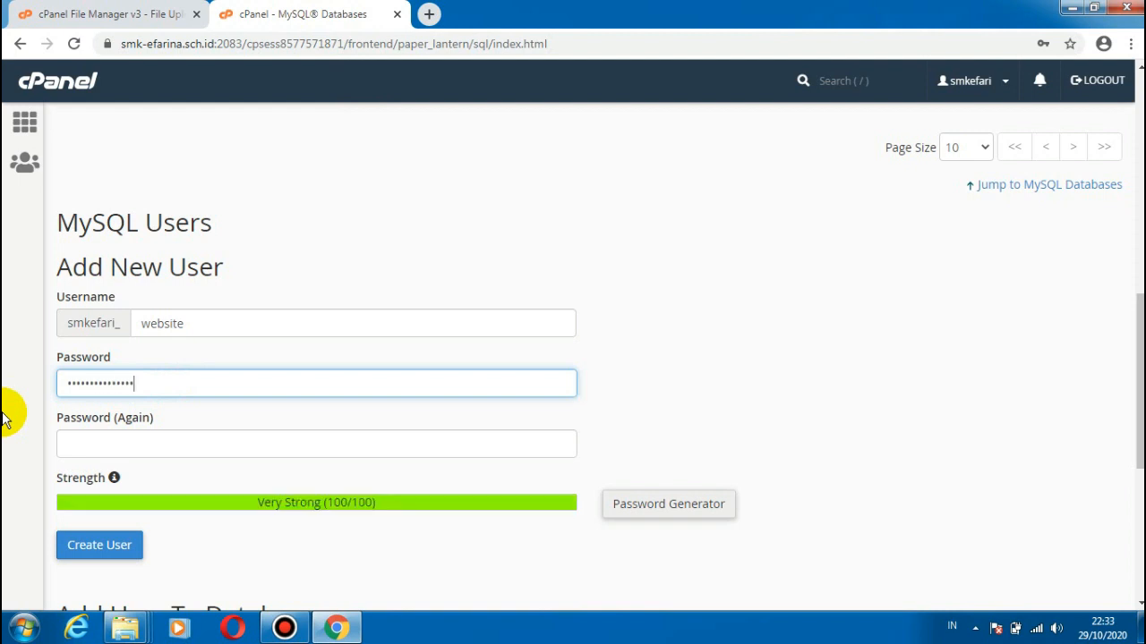
Step: Repeat the new MySQL user's password in the confirmation field so both entries match, closing the Google Chrome Help page
left_click(120, 448)
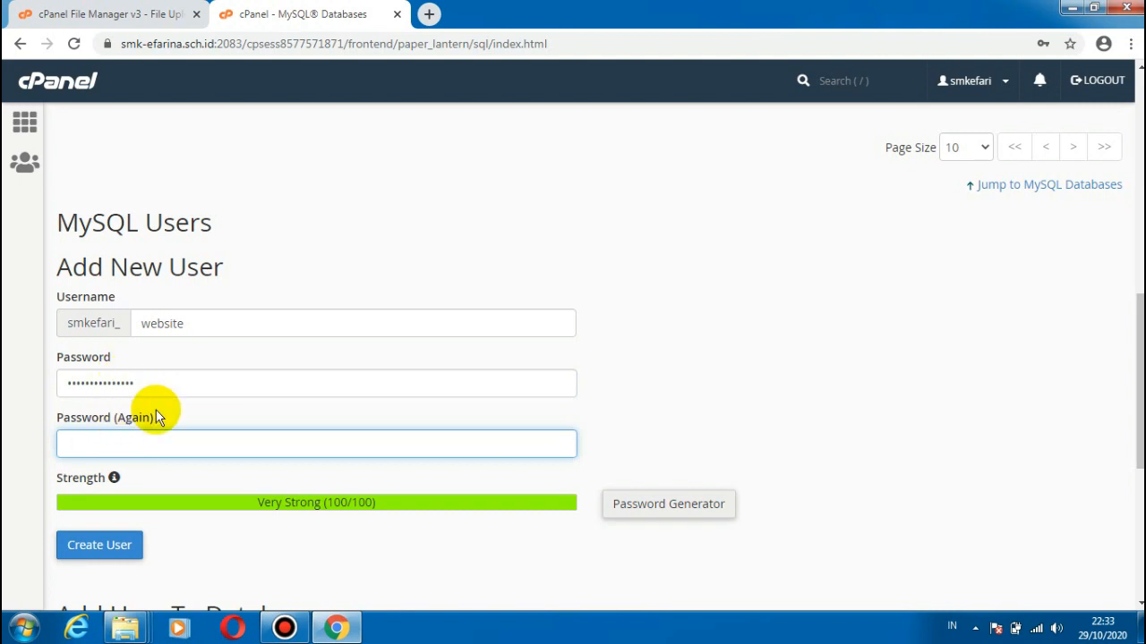
type("••••••••••••")
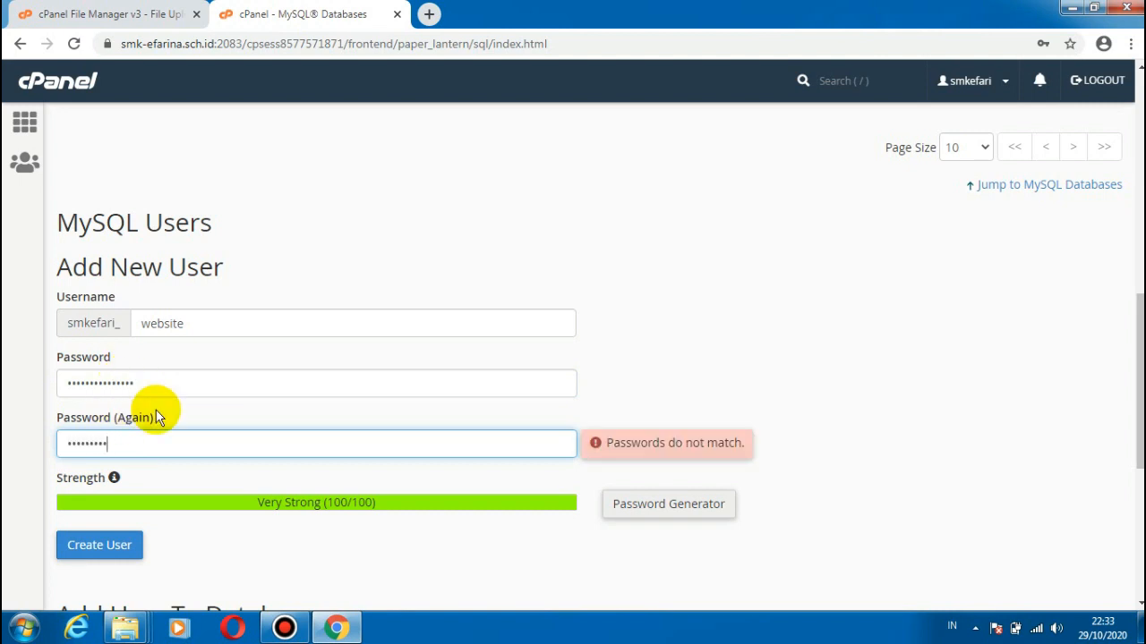
key("F1")
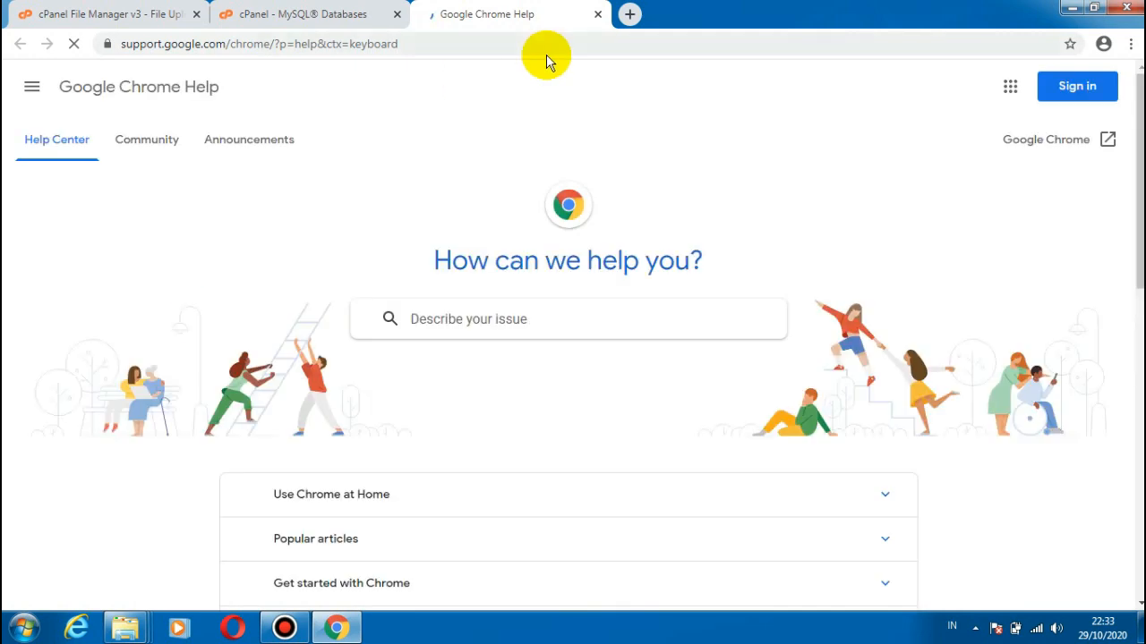
left_click(597, 15)
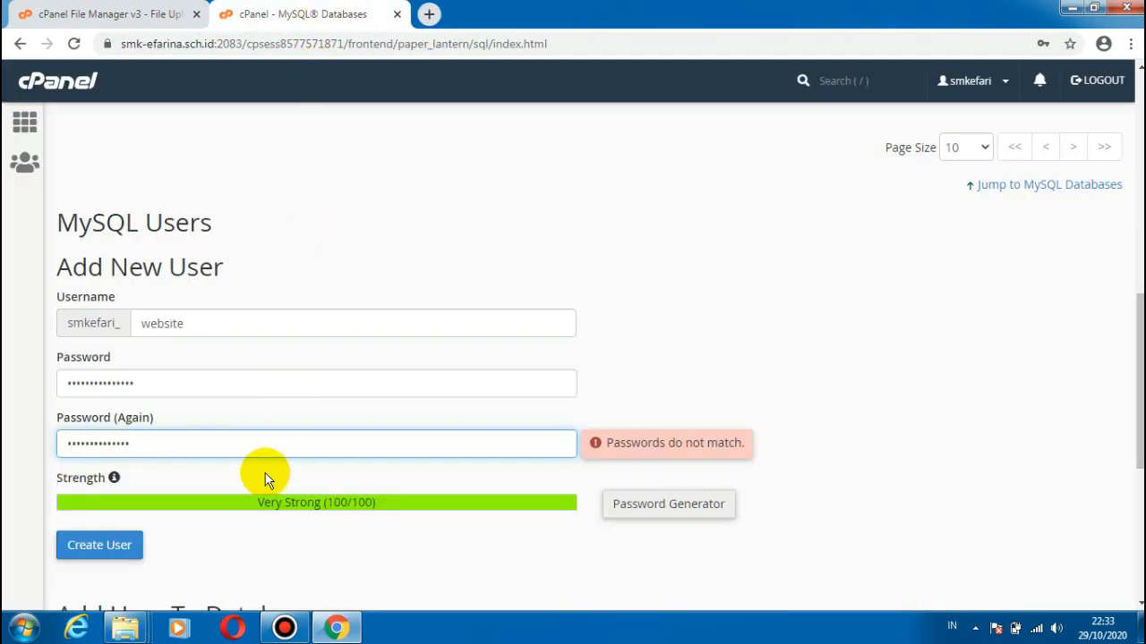
key("ctrl+a")
type("•")
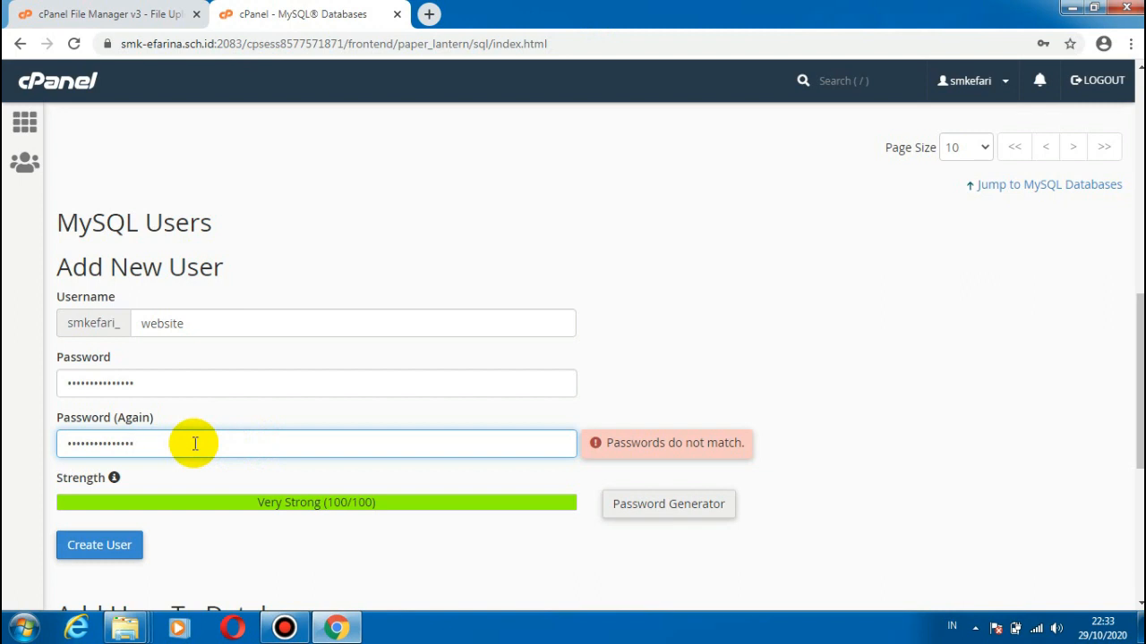
key("ctrl+a")
type("••")
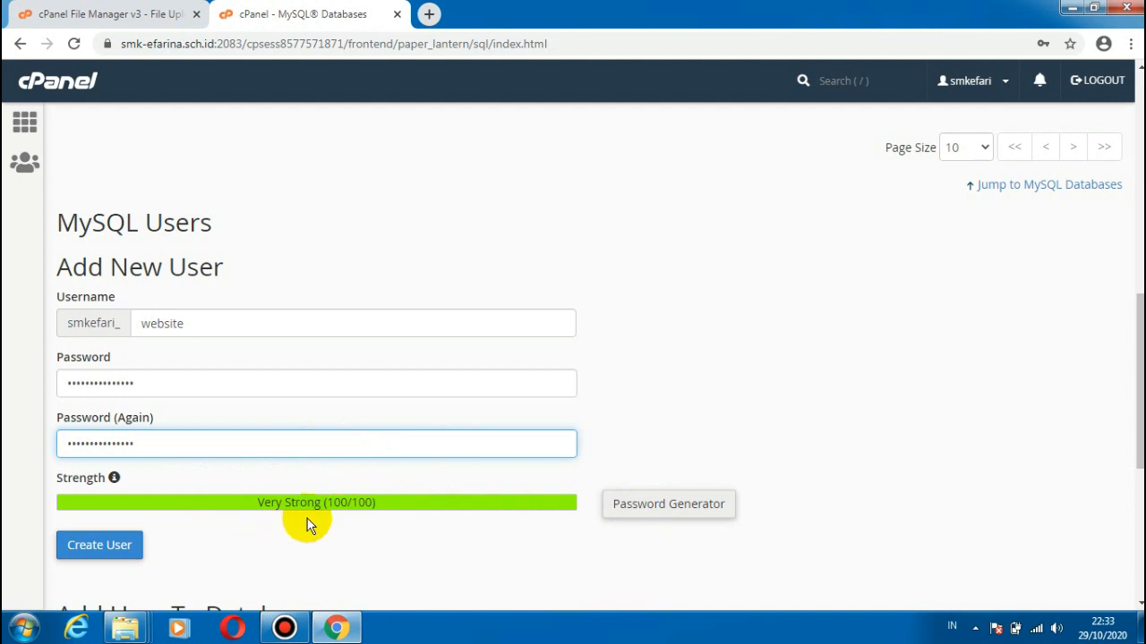
key("BackSpace")
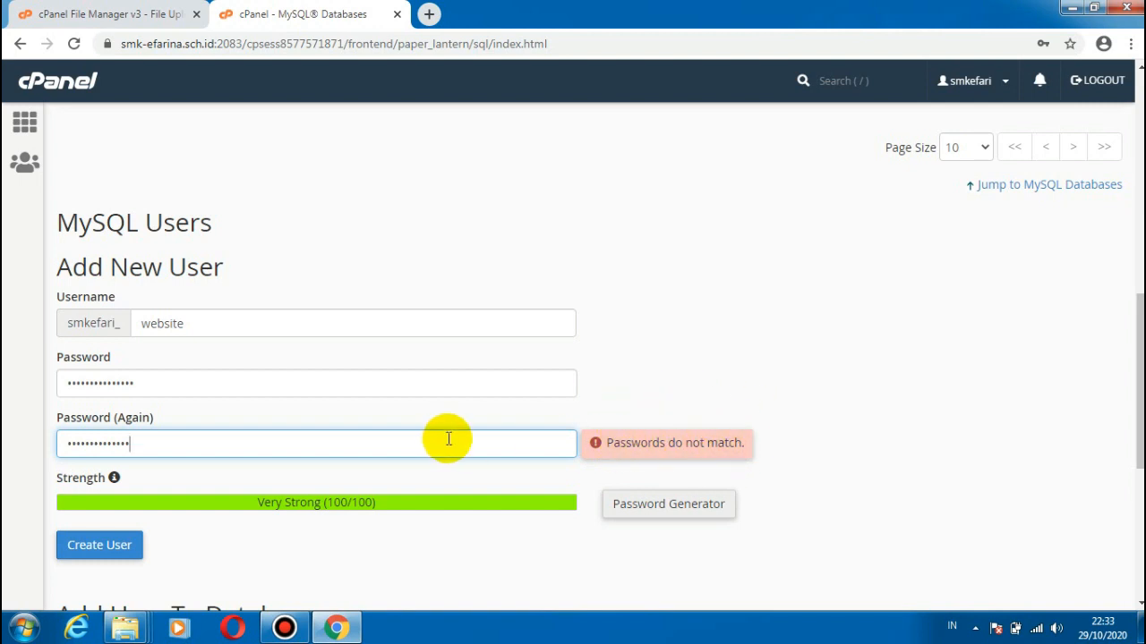
type("1")
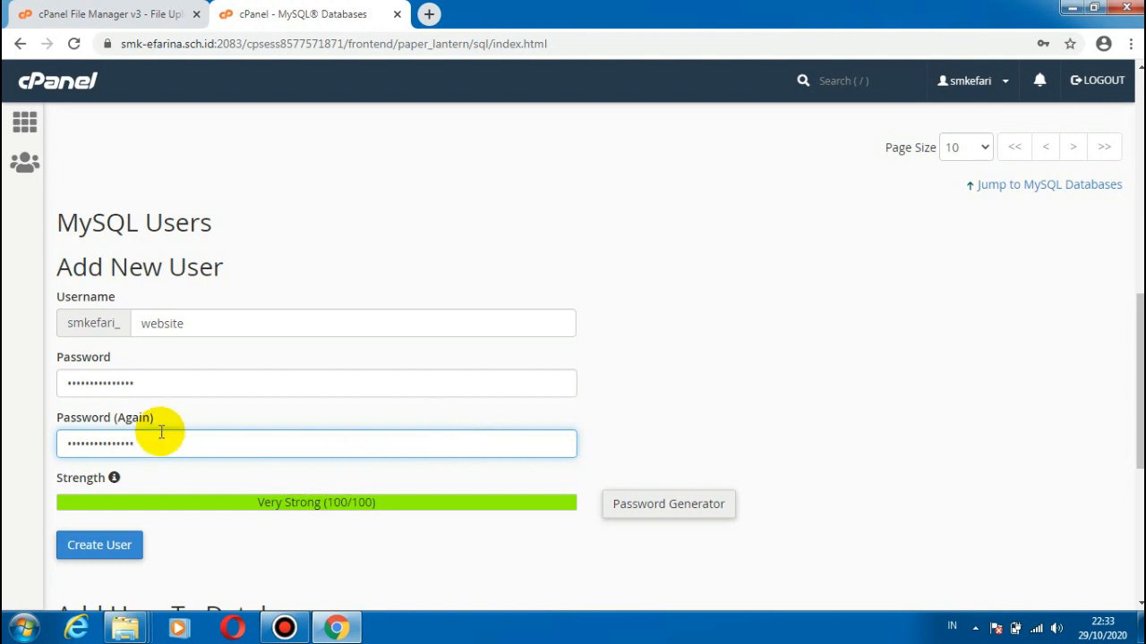
Step: Create the MySQL user and return to the MySQL Databases page, declining to save the password in the browser
left_click(100, 545)
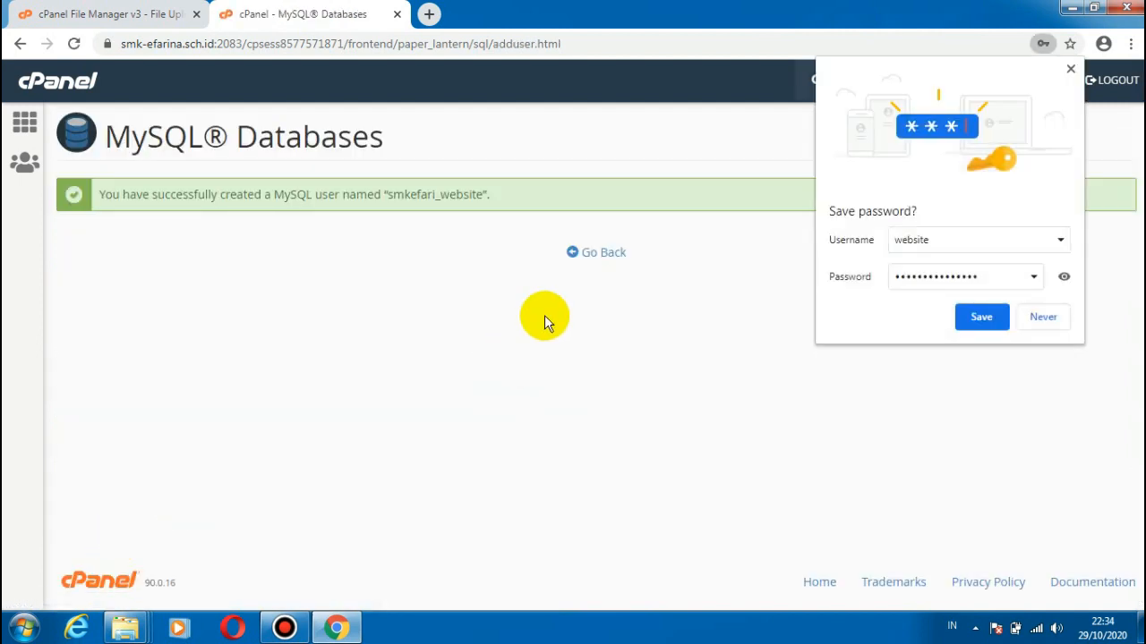
left_click(605, 257)
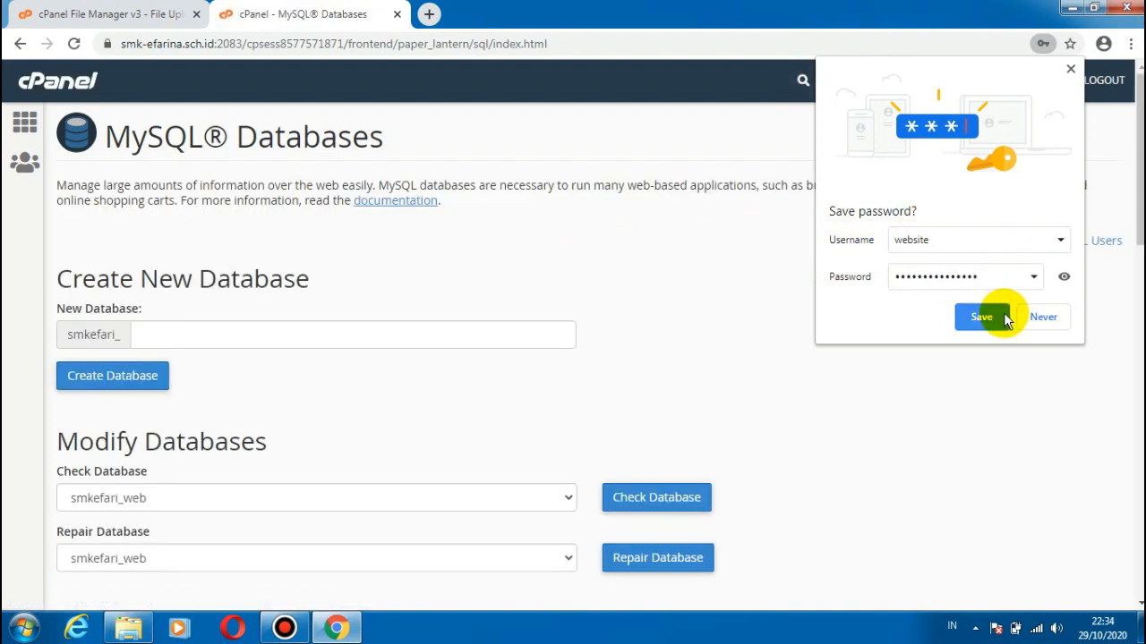
left_click(1035, 314)
Step: Add the MySQL user smkefari_website to the smkefari_website database
scroll(1035, 314, "down", 6)
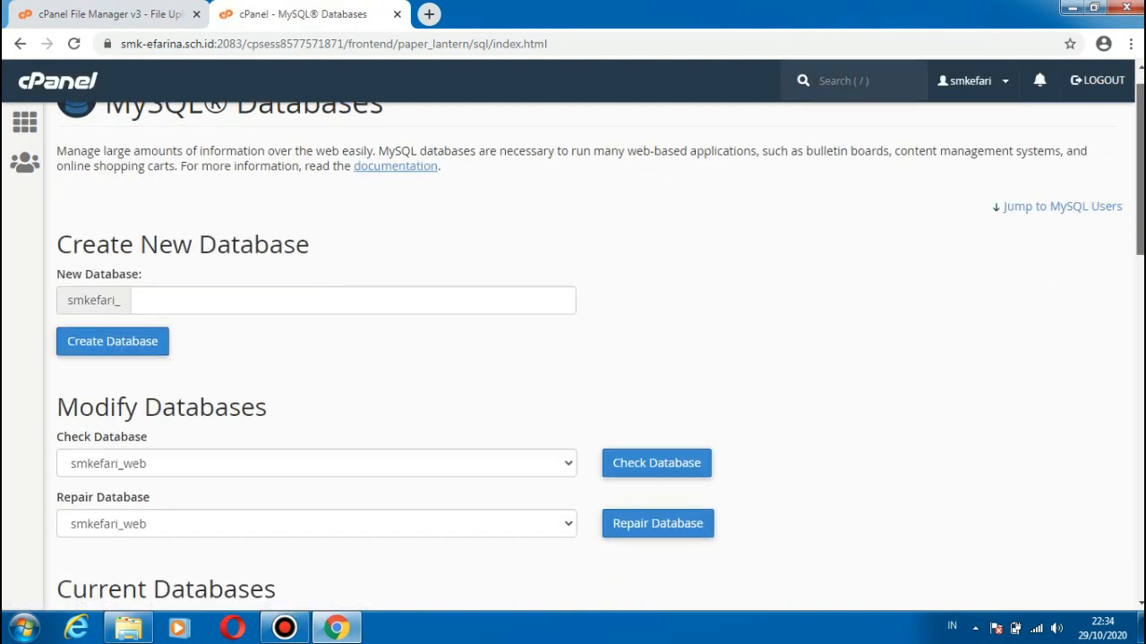
left_click_drag(1139, 322, 1139, 479)
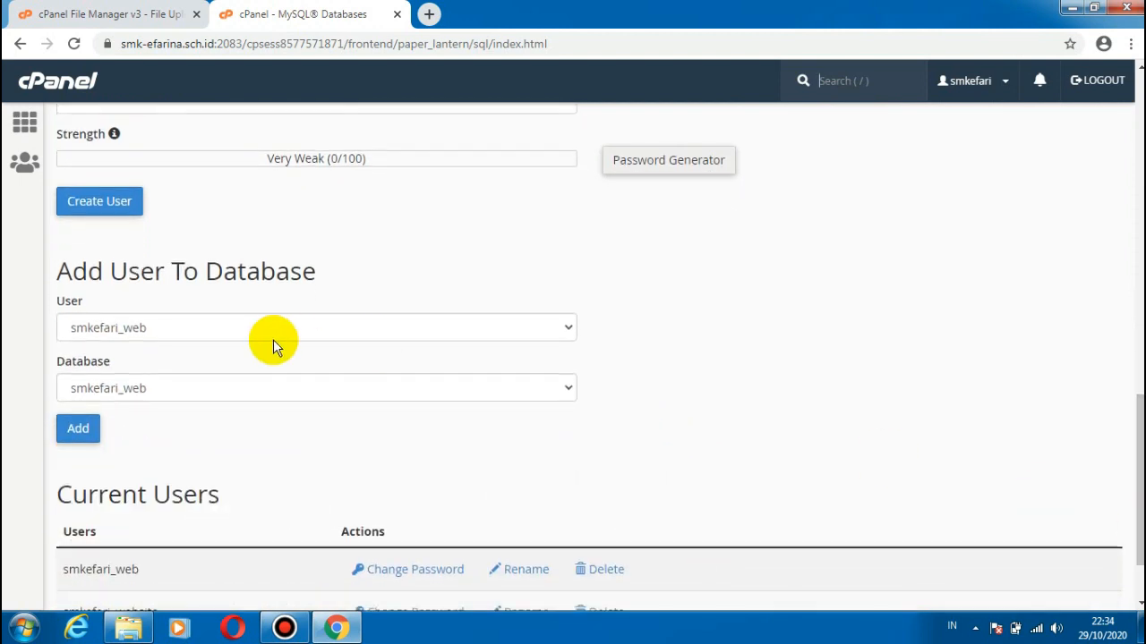
left_click(131, 326)
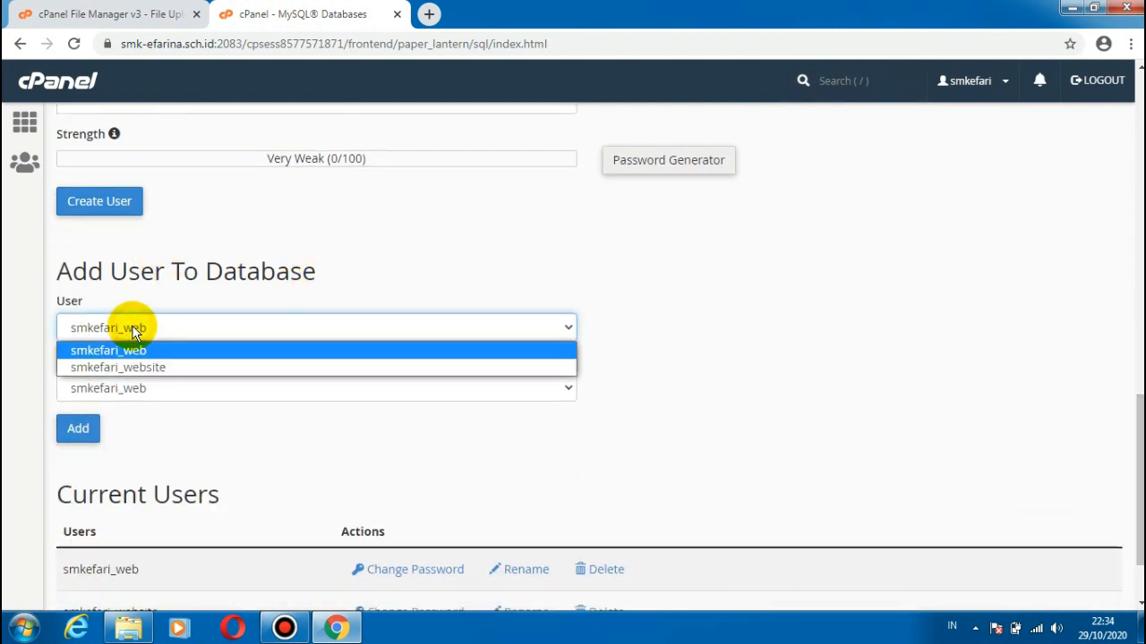
left_click(128, 369)
left_click(121, 388)
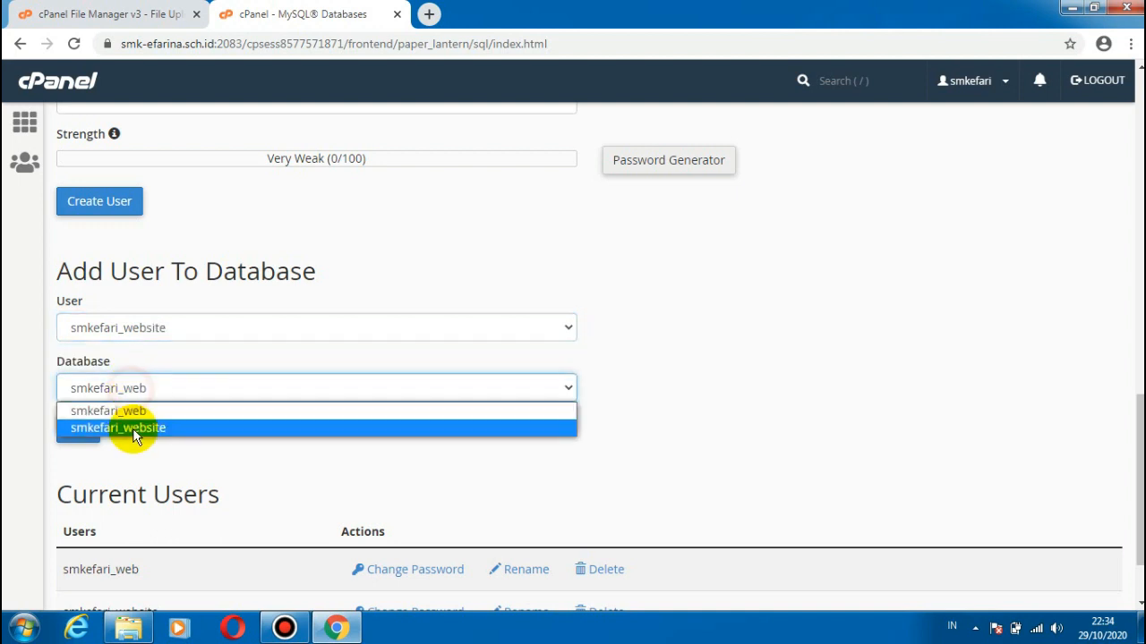
left_click(132, 427)
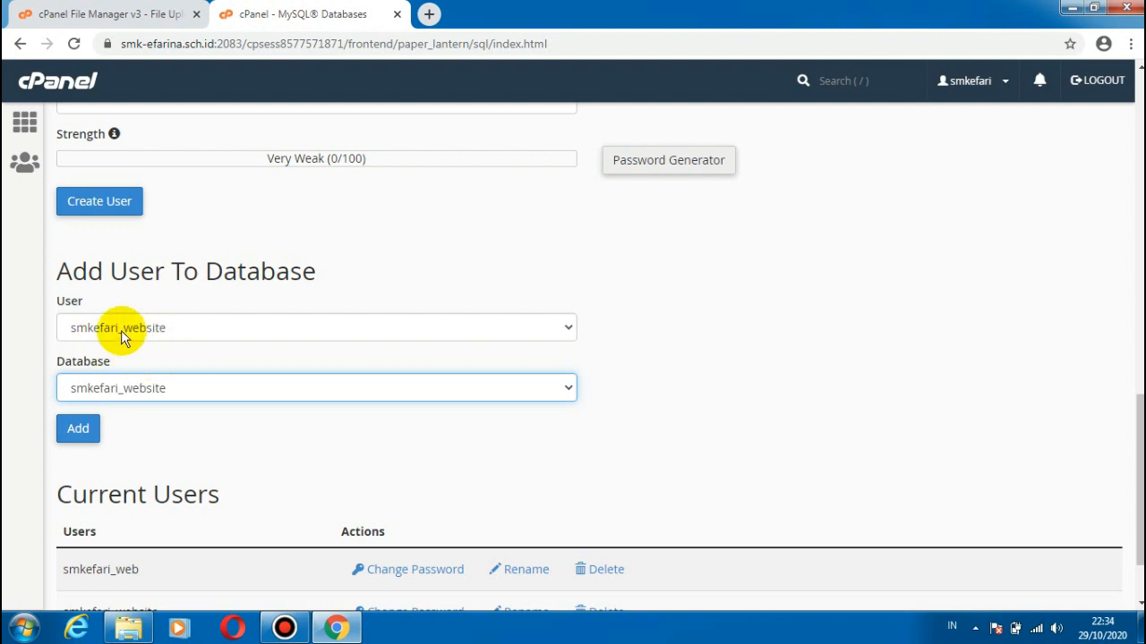
left_click(80, 430)
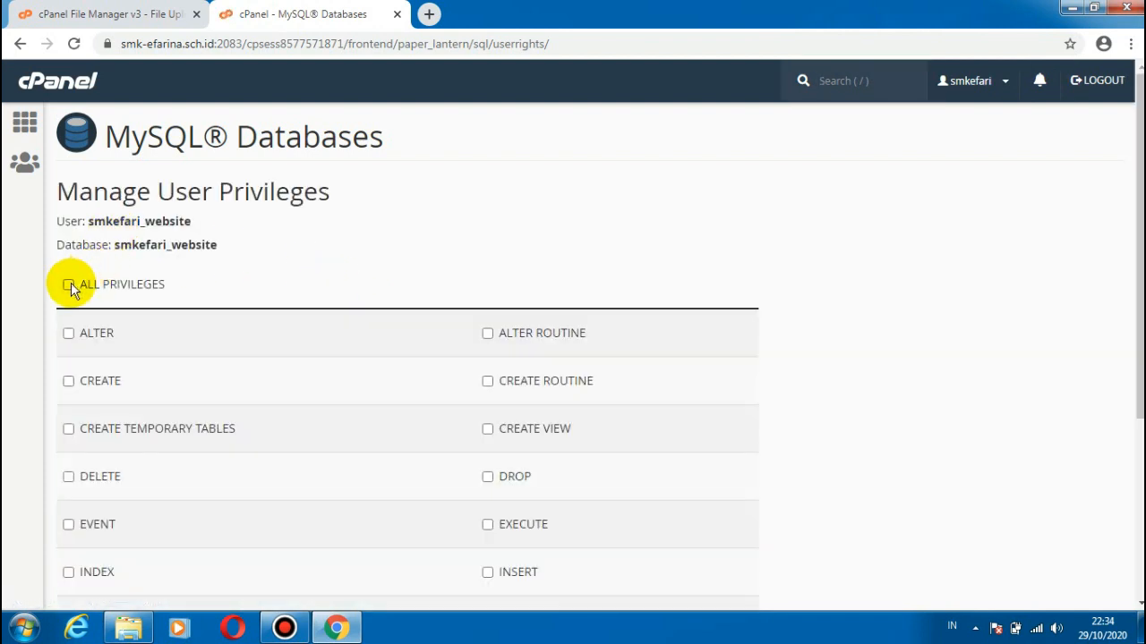
Step: Grant the user all privileges on the database, apply the changes and go back to the MySQL Databases page
left_click(68, 285)
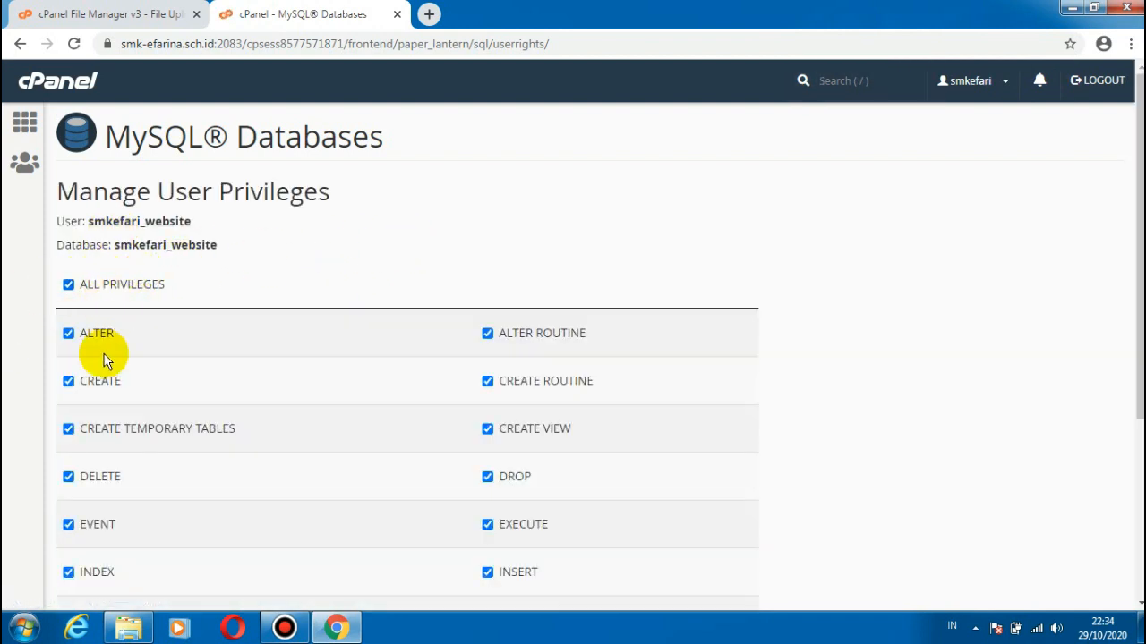
left_click_drag(1140, 254, 1139, 433)
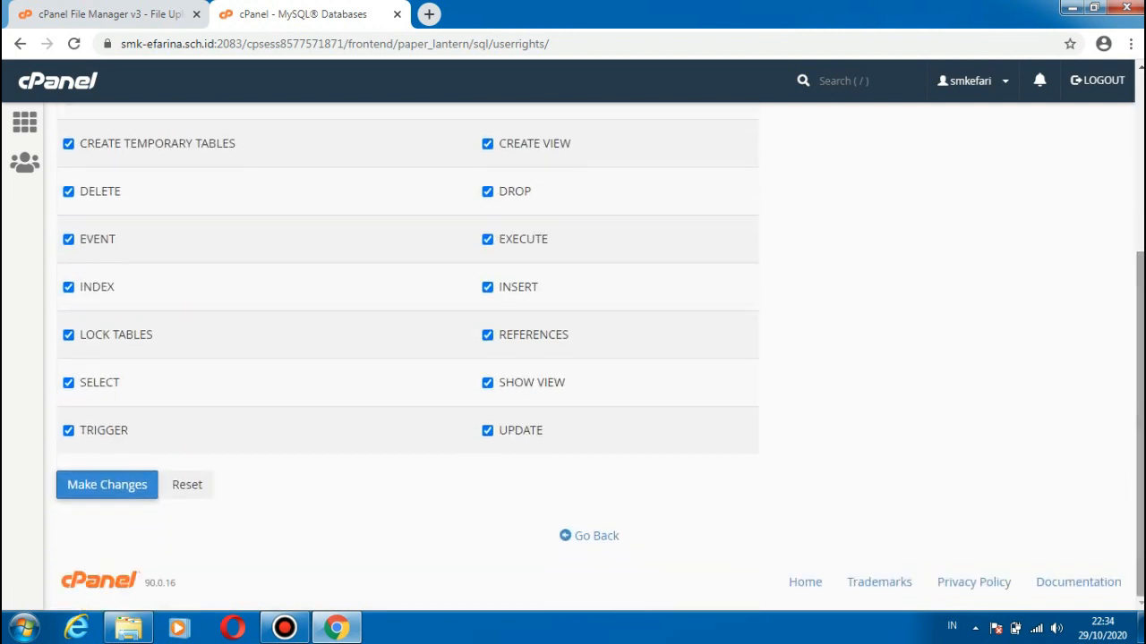
left_click(124, 497)
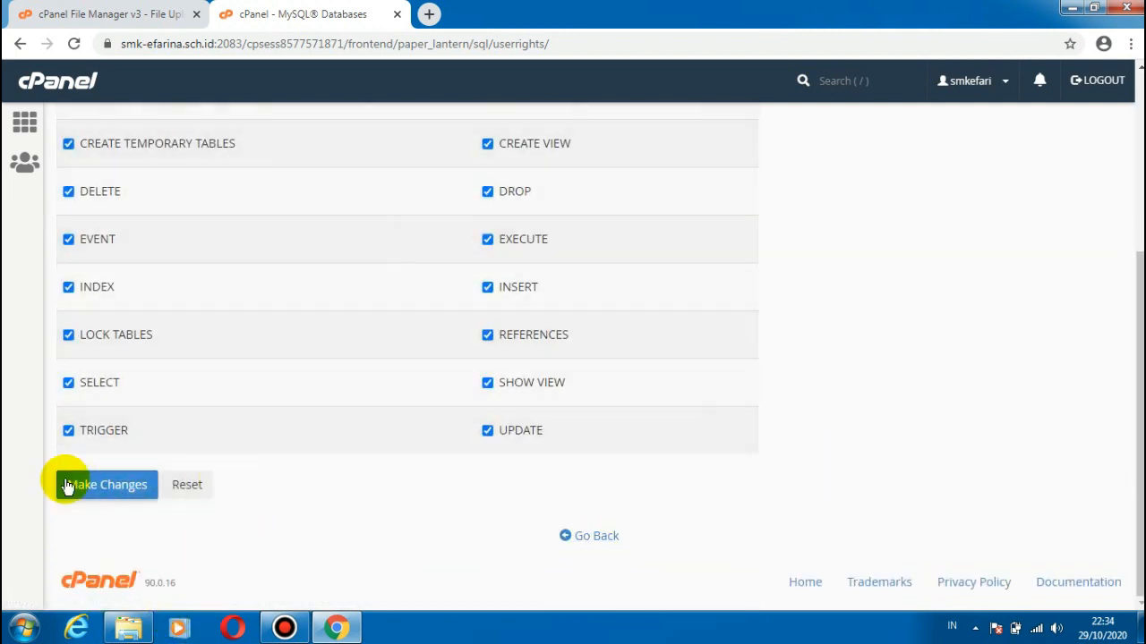
left_click(592, 541)
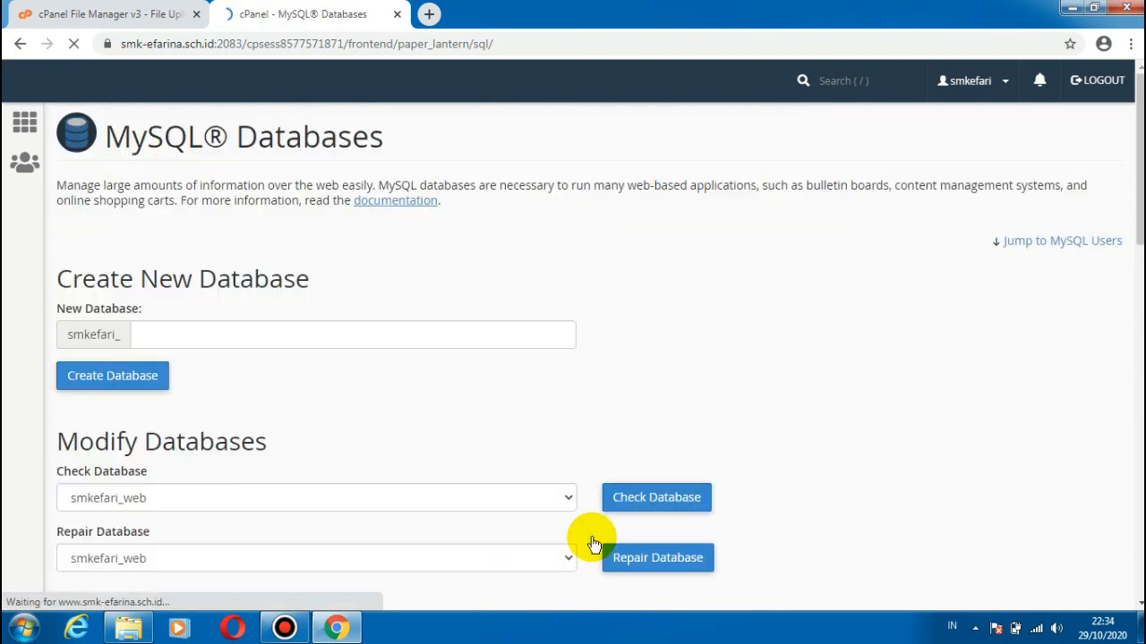
Step: Bring up the current databases list and open a blank Notepad window over it
left_click_drag(1141, 176, 1140, 316)
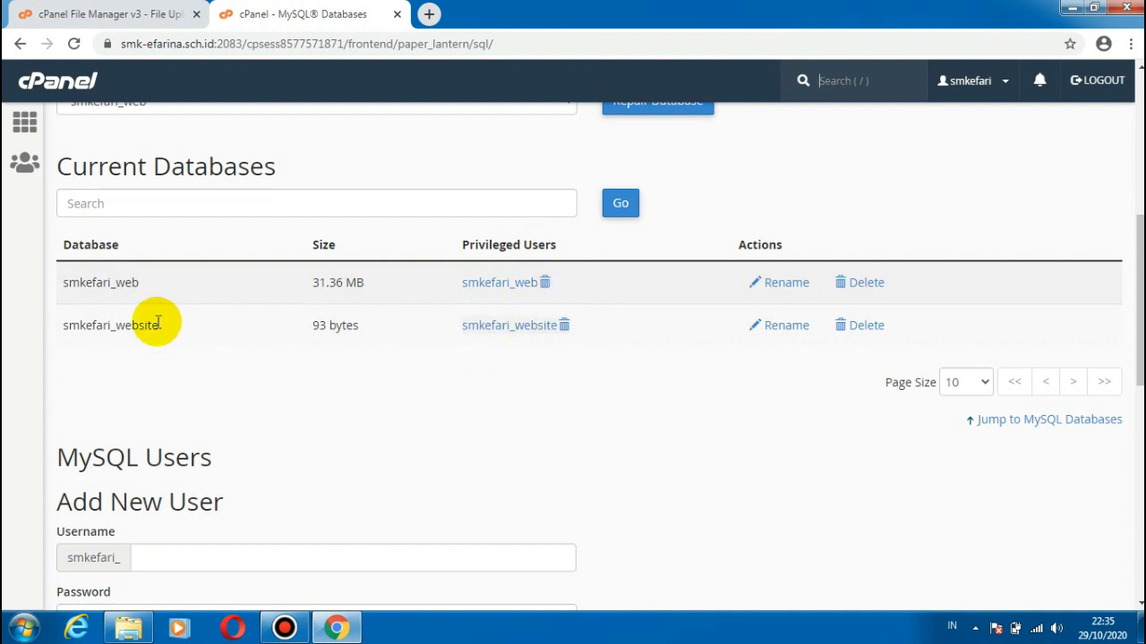
left_click(25, 627)
type("note")
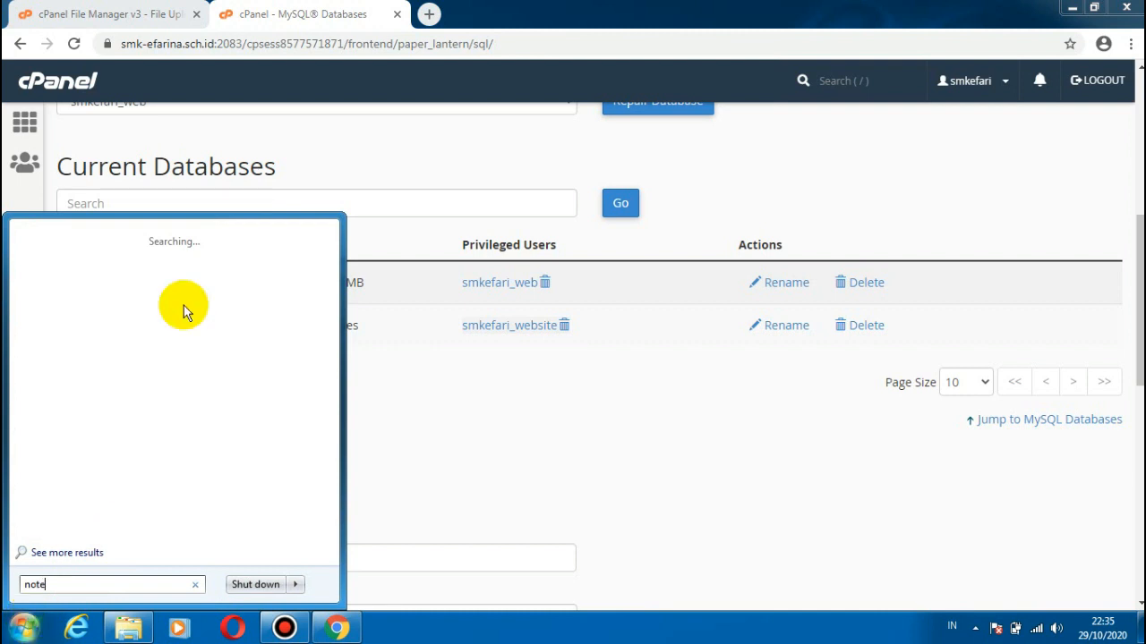
left_click(64, 260)
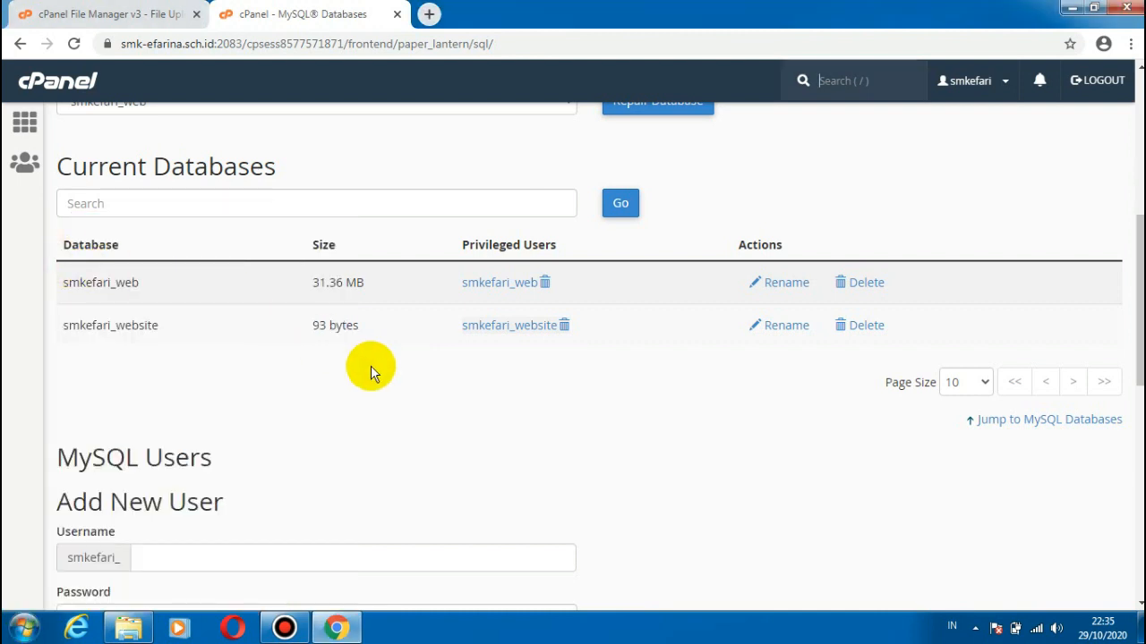
left_click_drag(328, 82, 629, 181)
Step: Copy the new database's name into Notepad, noting "database : smkefari_website" and "user : smkefari_website" on separate lines
left_click_drag(165, 328, 63, 326)
key("ctrl+c")
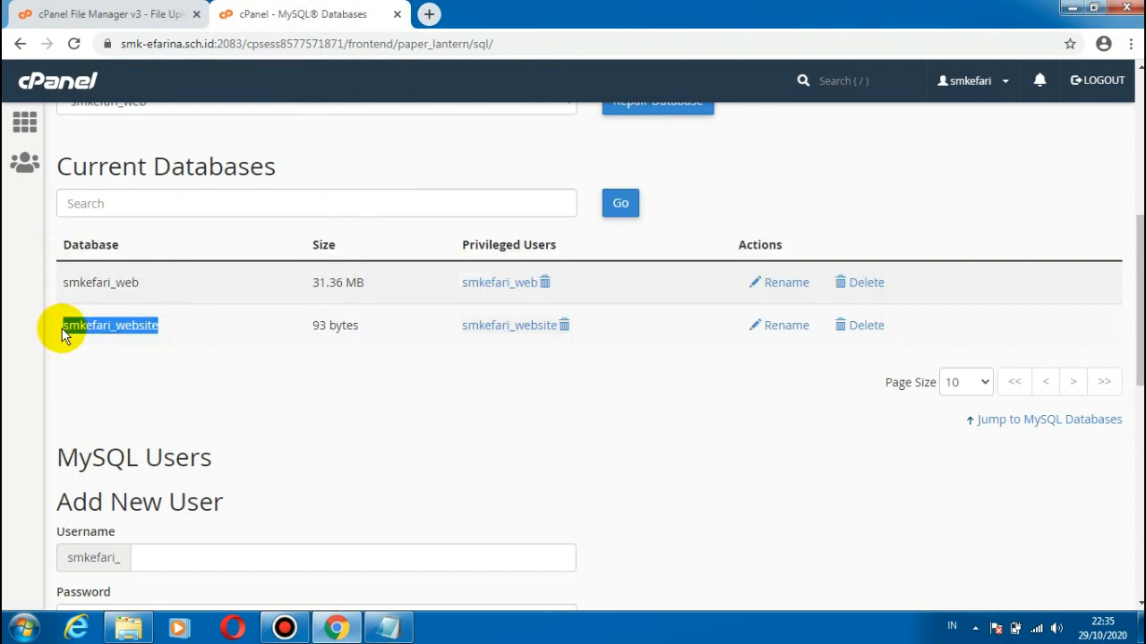
left_click(388, 627)
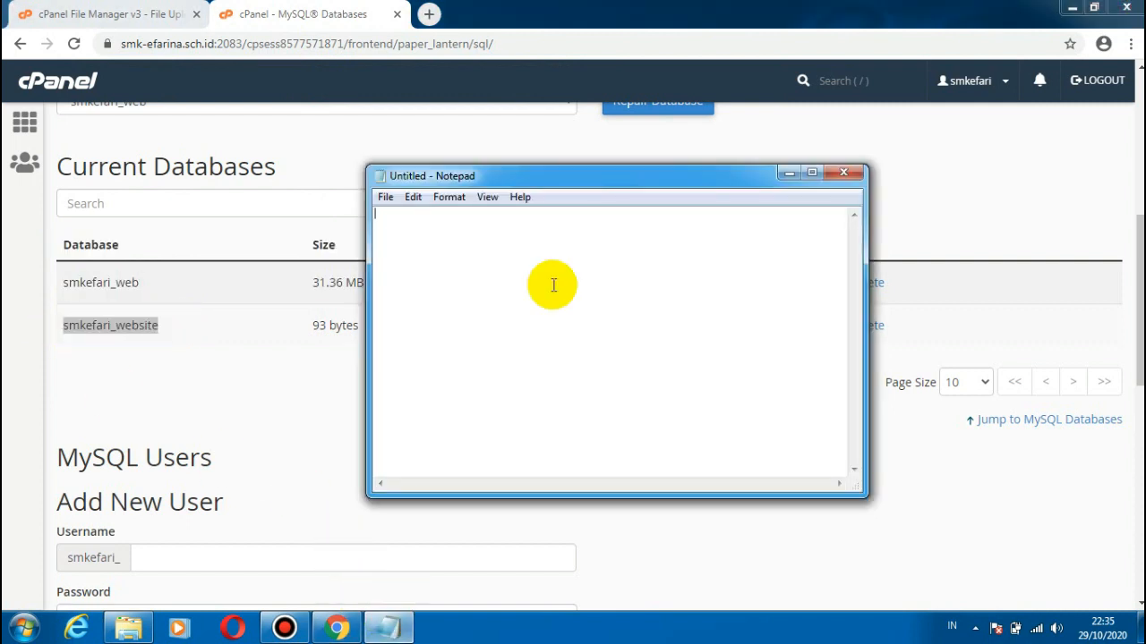
type("database :")
key("ctrl+v")
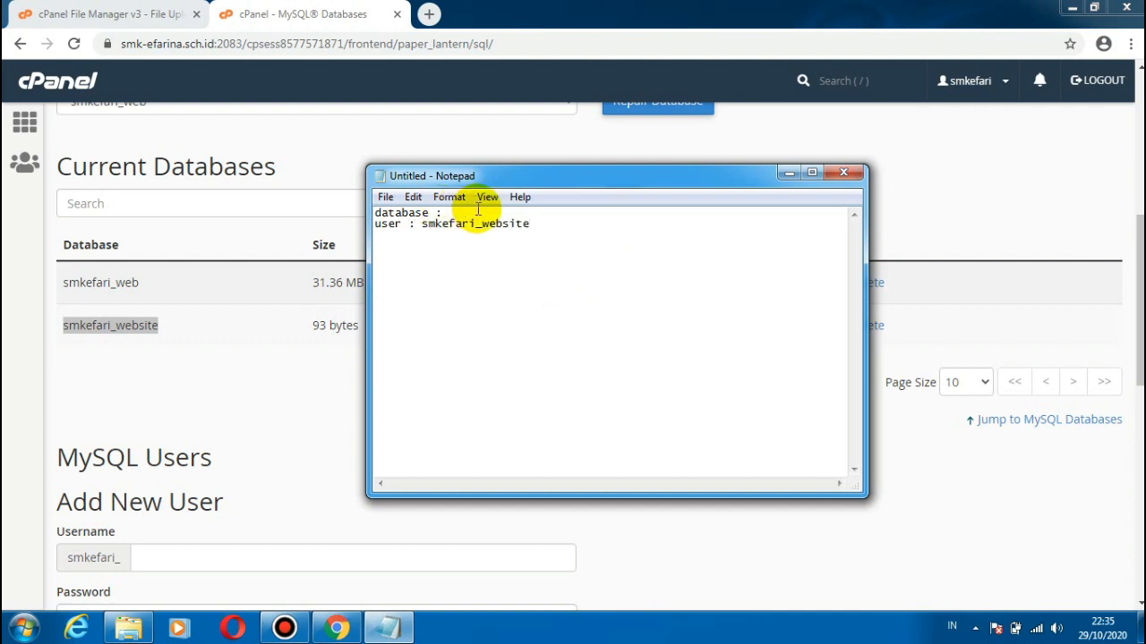
key("ctrl+v")
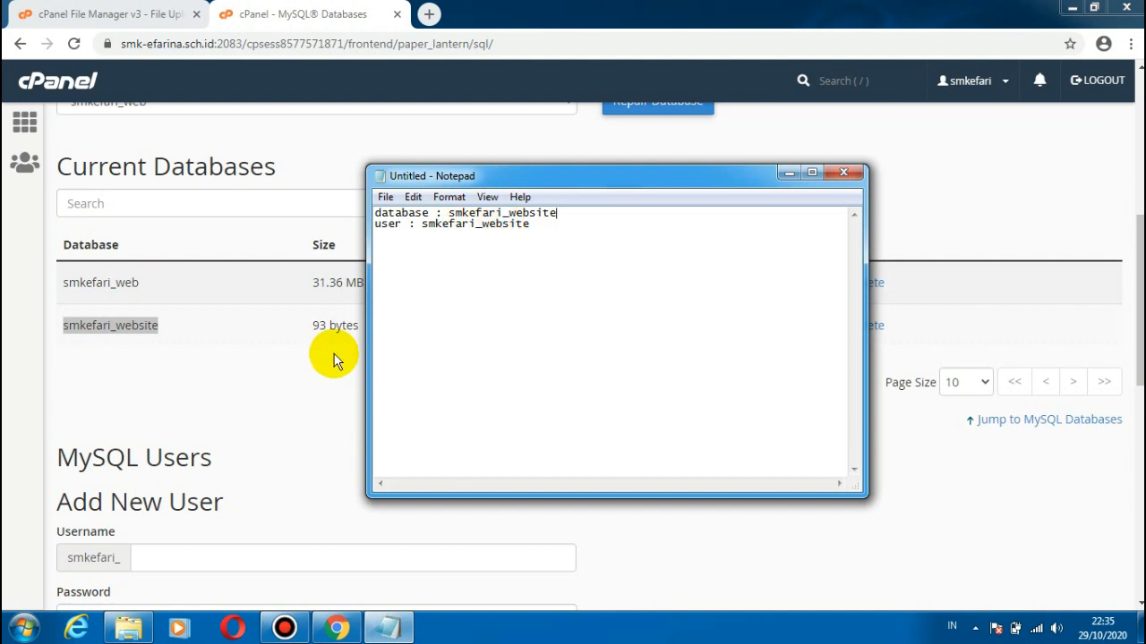
Step: Switch back to cPanel, find phpMyAdmin from the home page using "php", and open the smkefari_website database in it
left_click(148, 340)
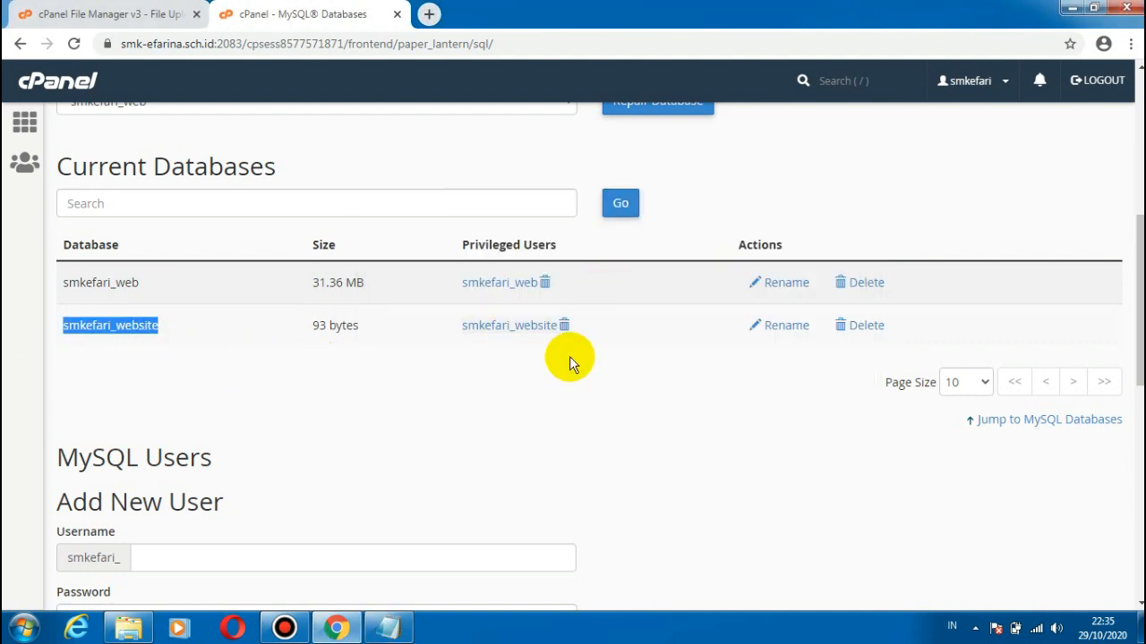
left_click(28, 126)
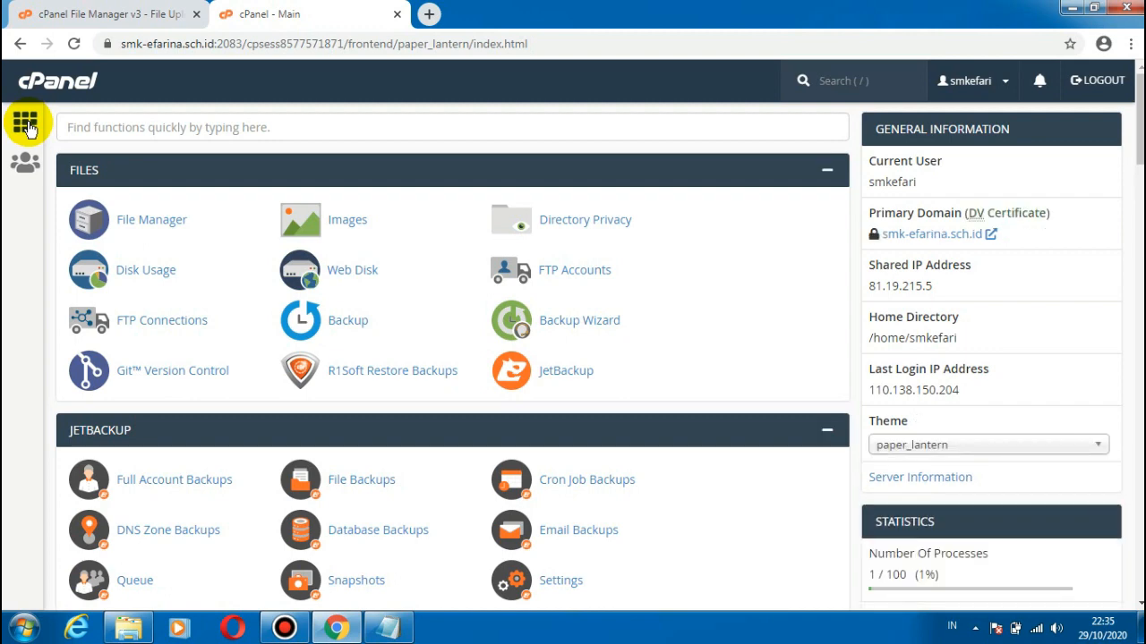
left_click(123, 116)
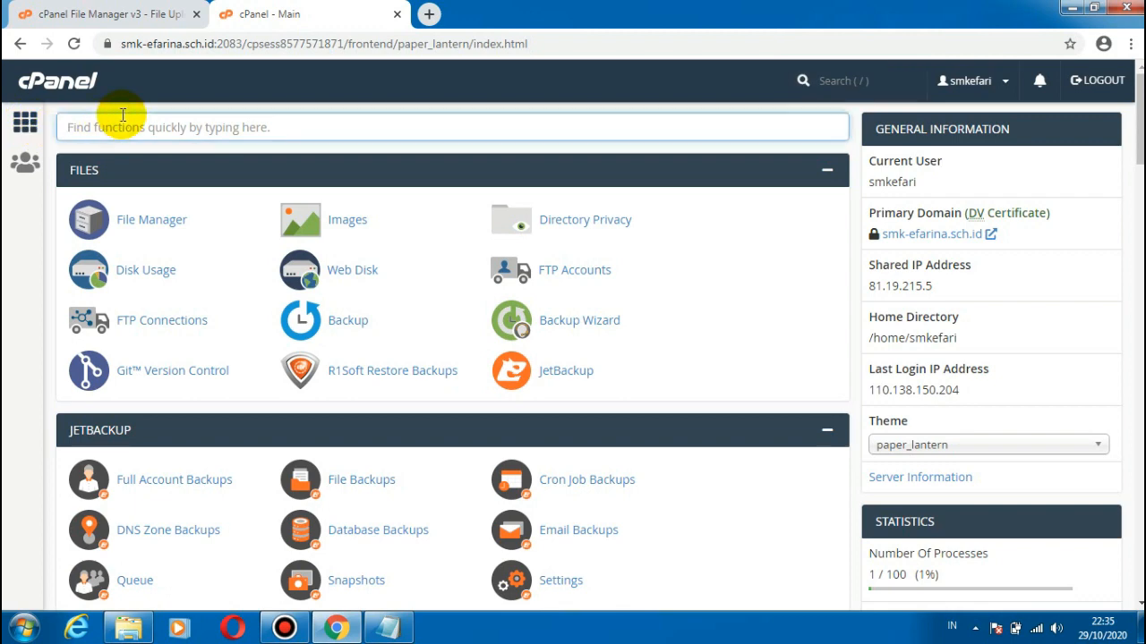
type("php")
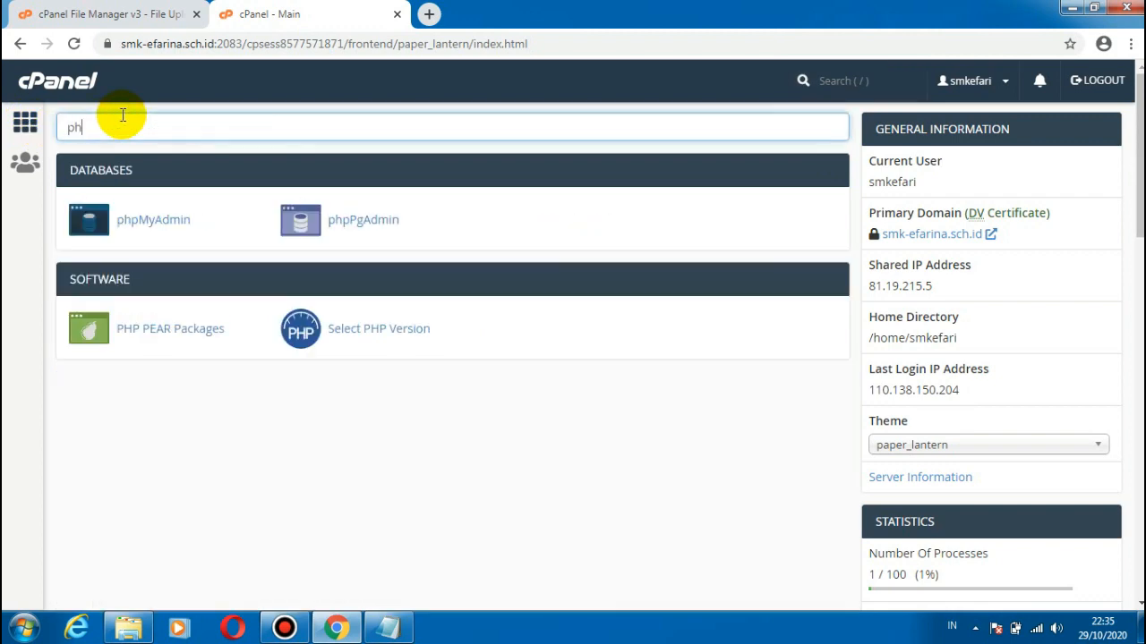
left_click(170, 222)
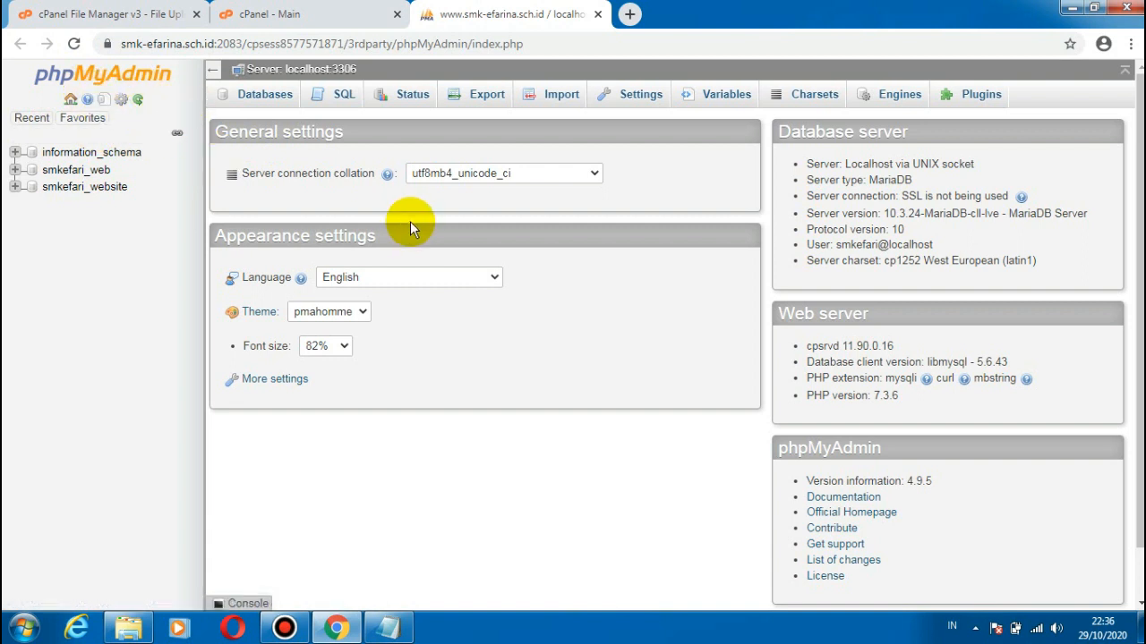
left_click(111, 194)
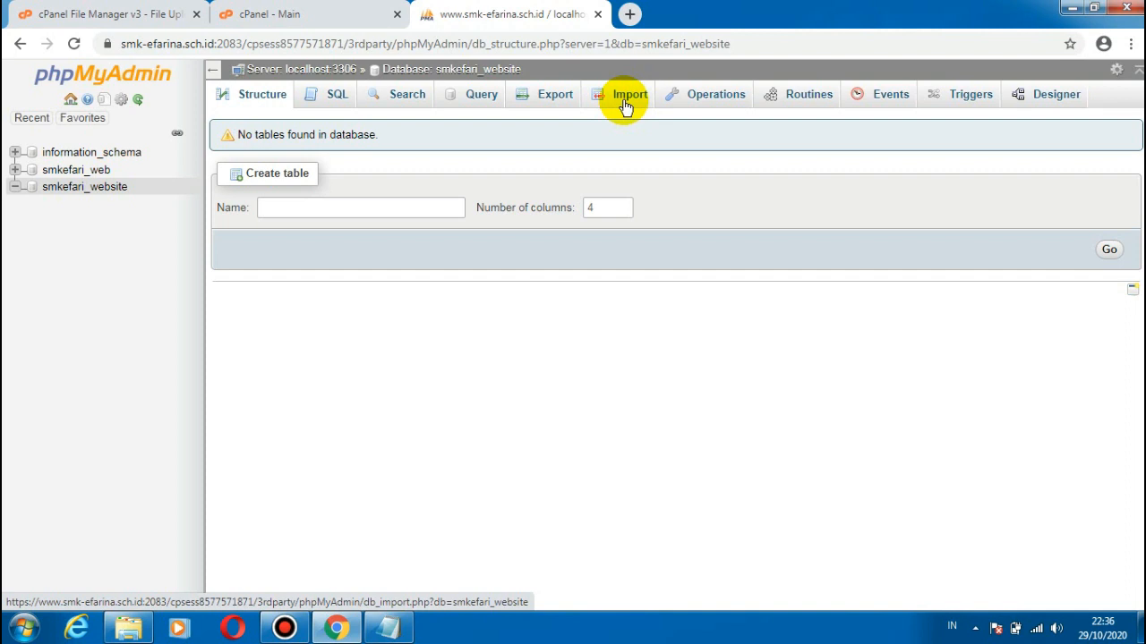
Step: Choose db_cms_sekolahku.sql from the cms-sekolahku-v2.4.9 folder as the file to import into the smkefari_website database
left_click(626, 106)
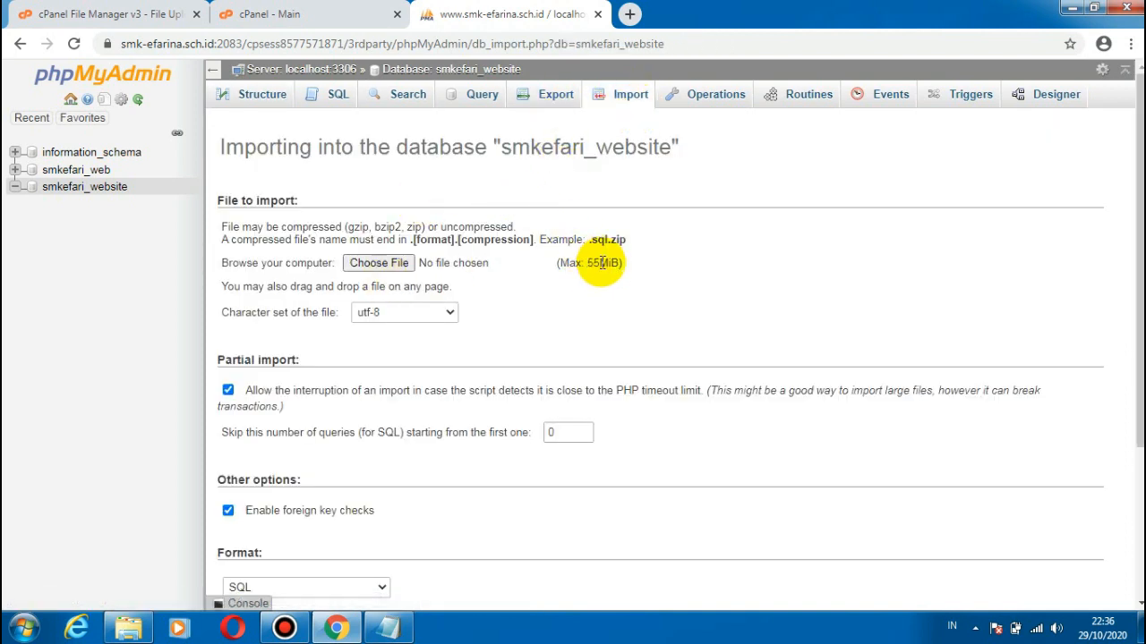
left_click(380, 263)
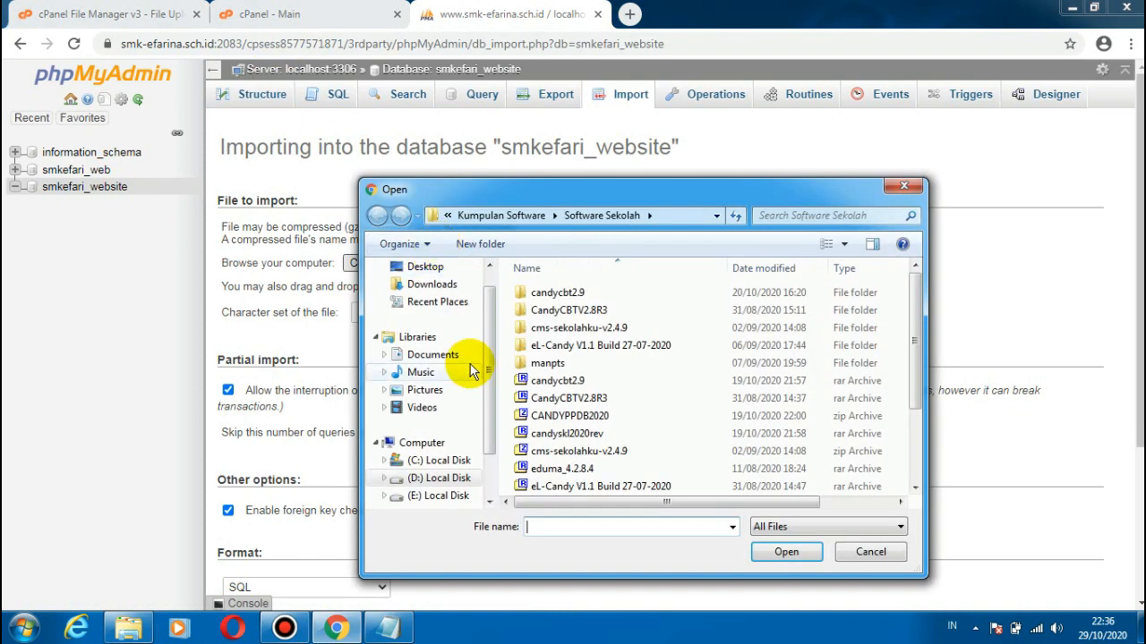
left_click_drag(490, 353, 489, 419)
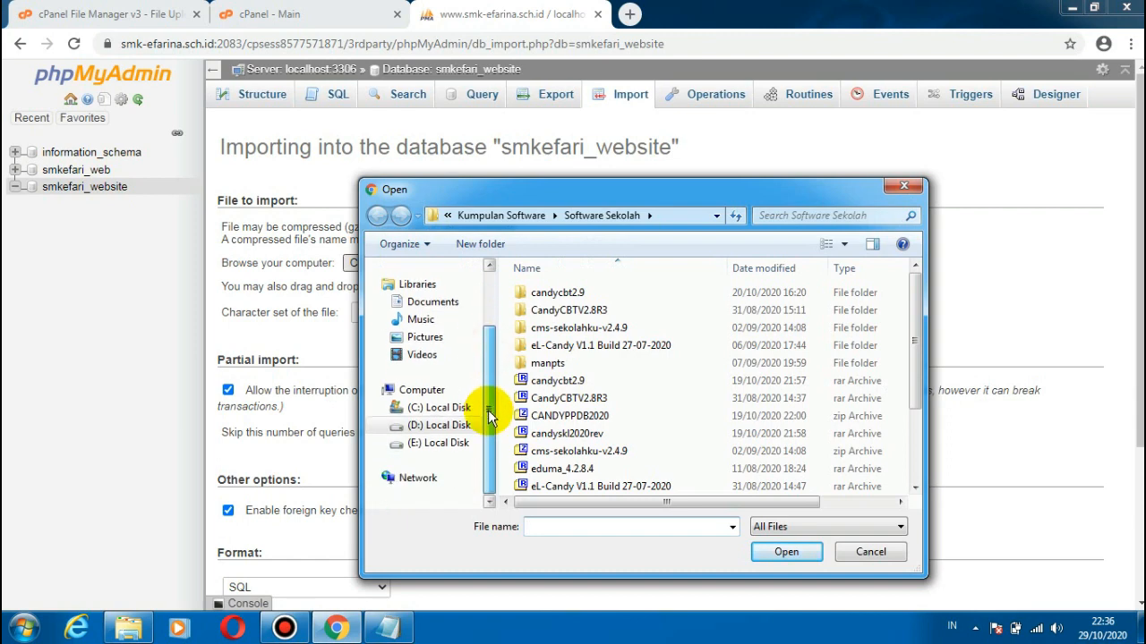
double_click(579, 327)
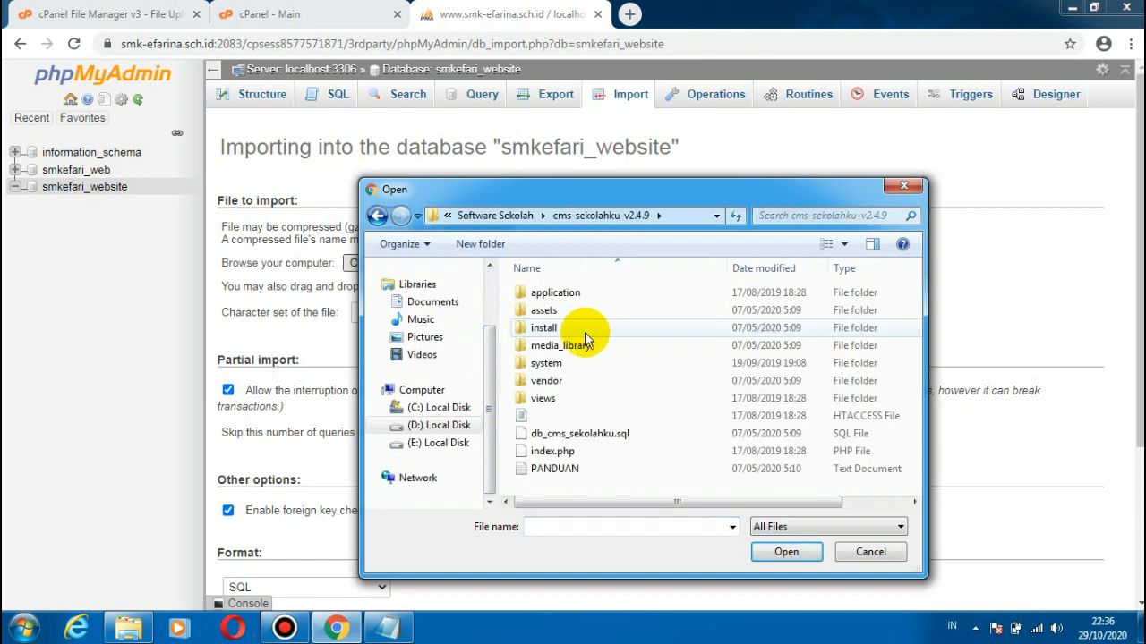
left_click(579, 439)
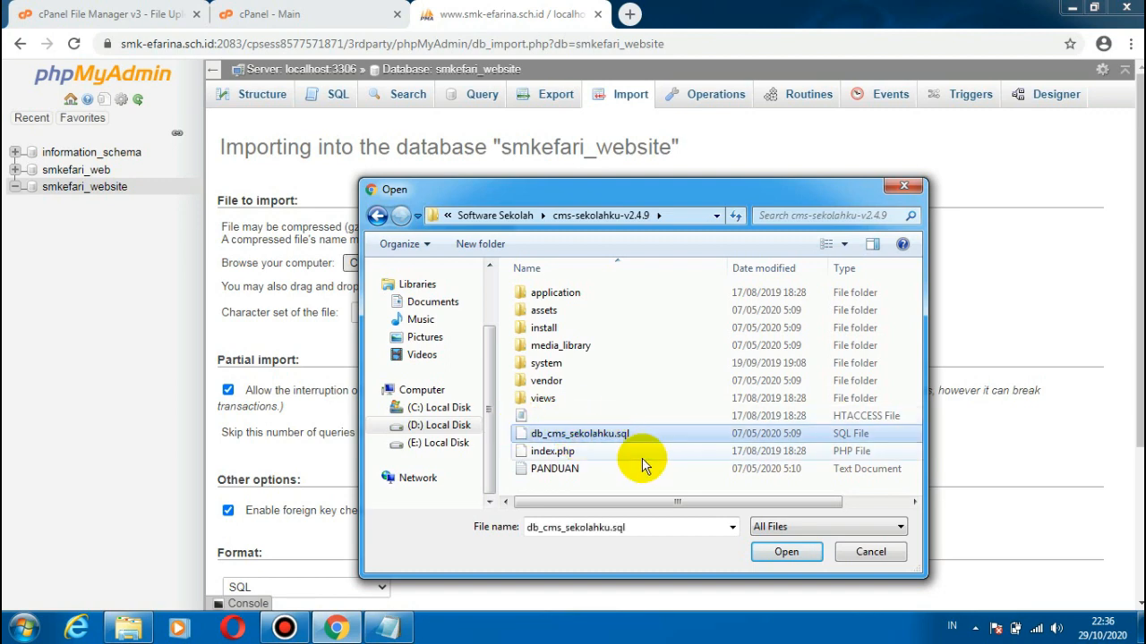
left_click(785, 553)
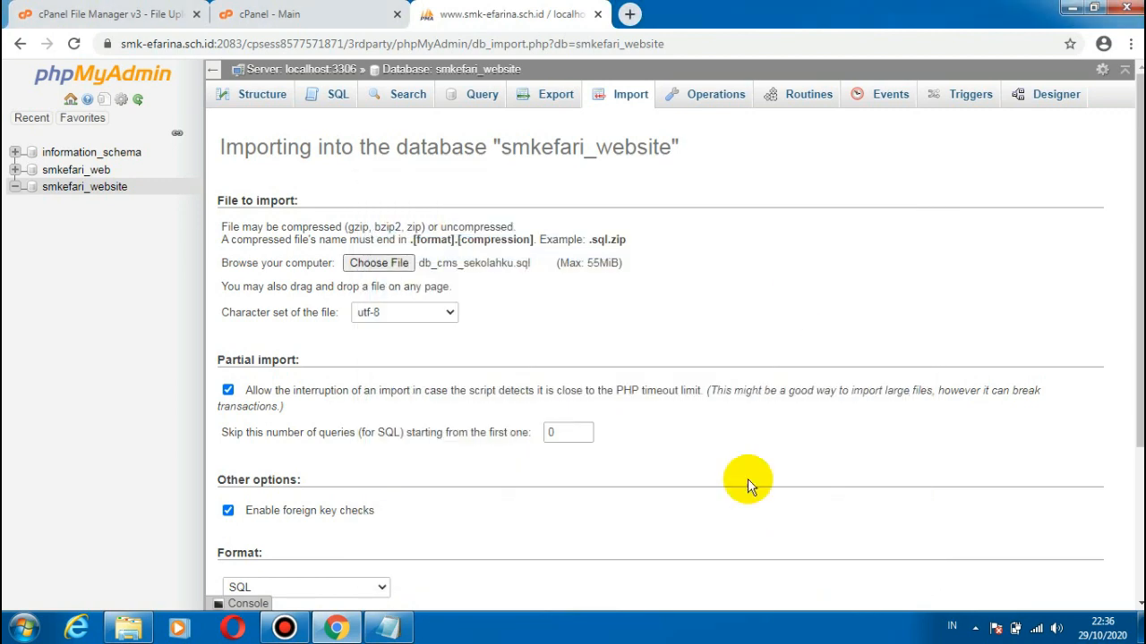
Step: Run the SQL import with the default format and compatibility options
scroll(352, 505, "down", 3)
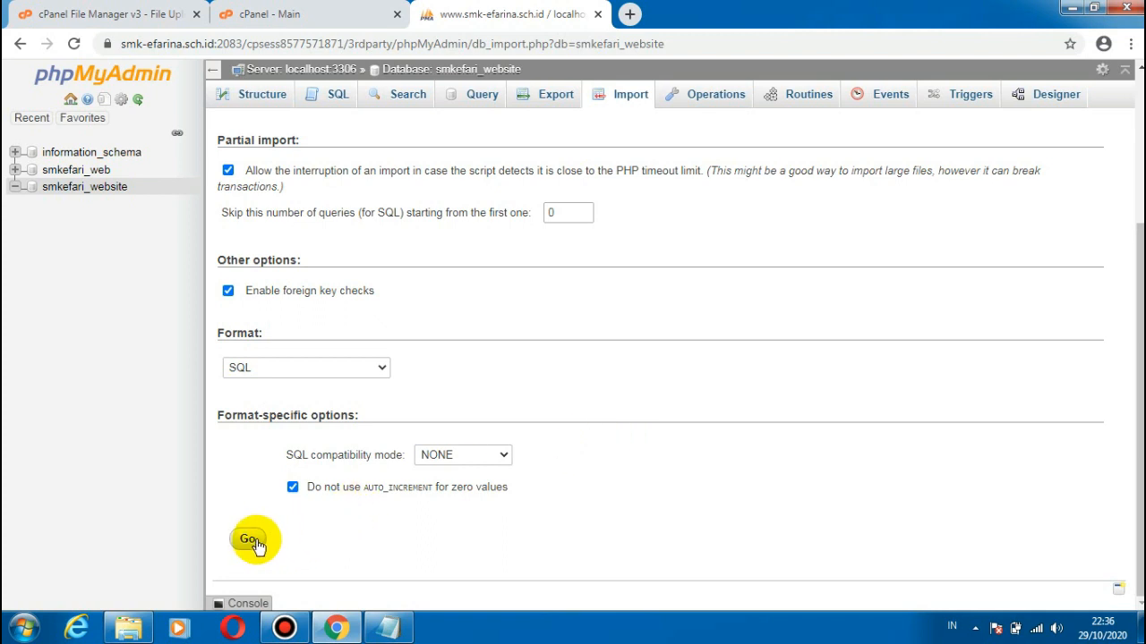
left_click(248, 540)
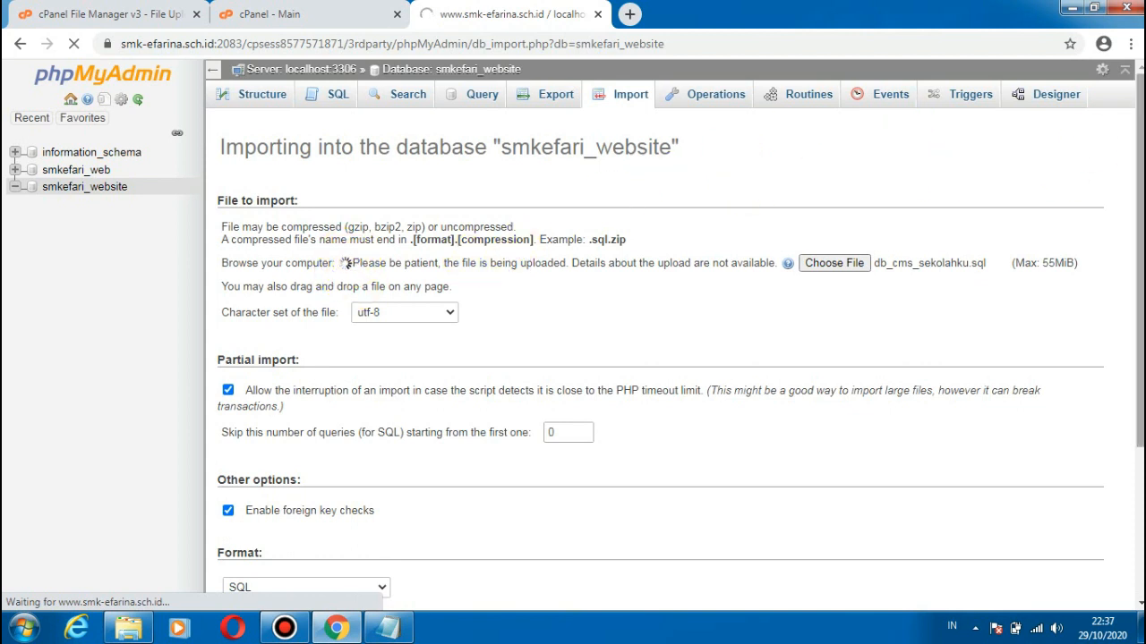
scroll(1130, 401, "down", 3)
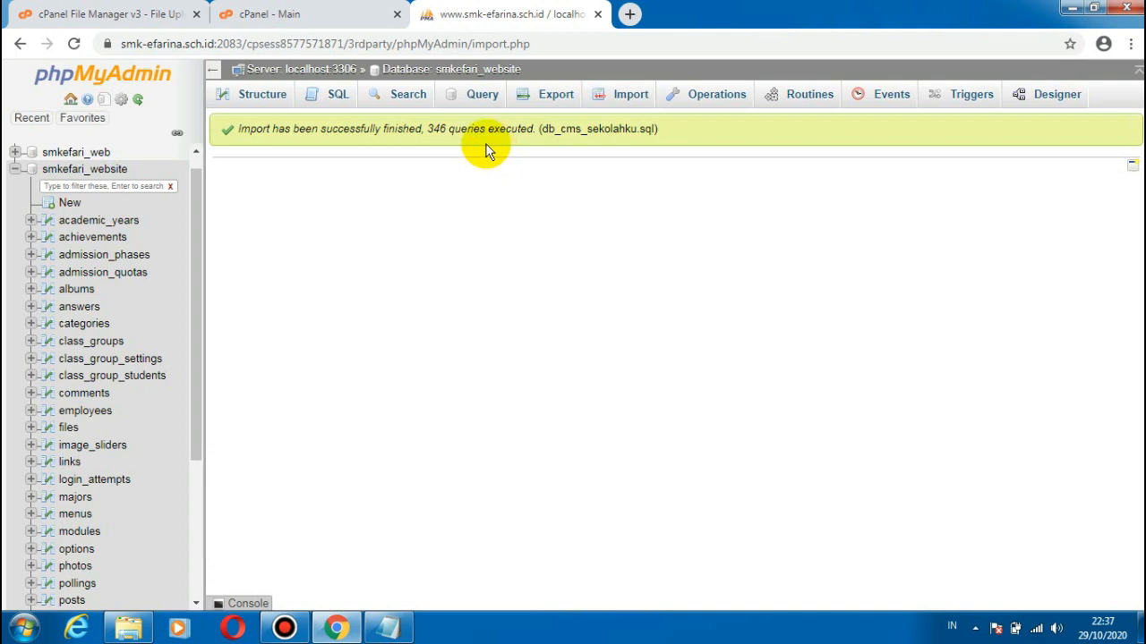
Step: Return to the cPanel home page, open File Manager and browse to public_html/website/application/config
left_click(282, 11)
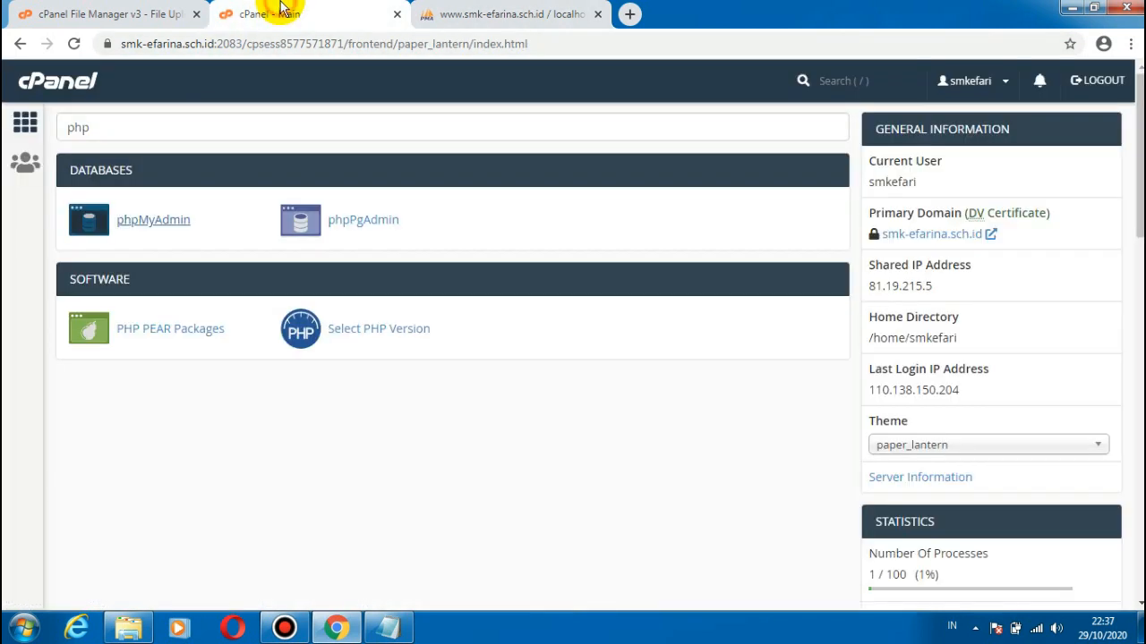
left_click(25, 126)
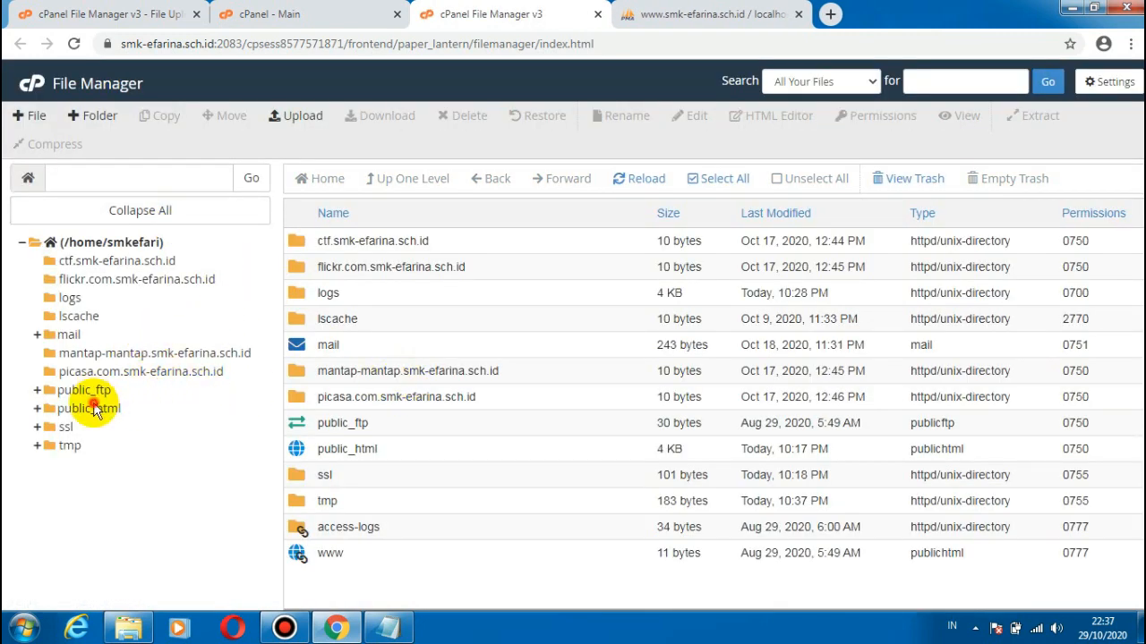
left_click(89, 408)
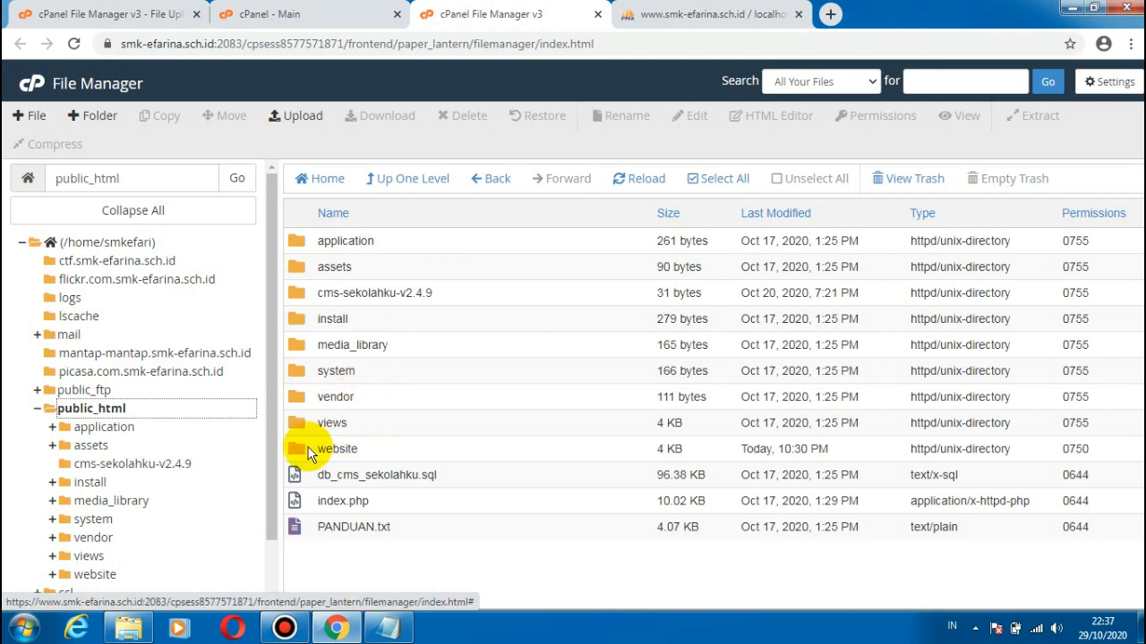
double_click(308, 452)
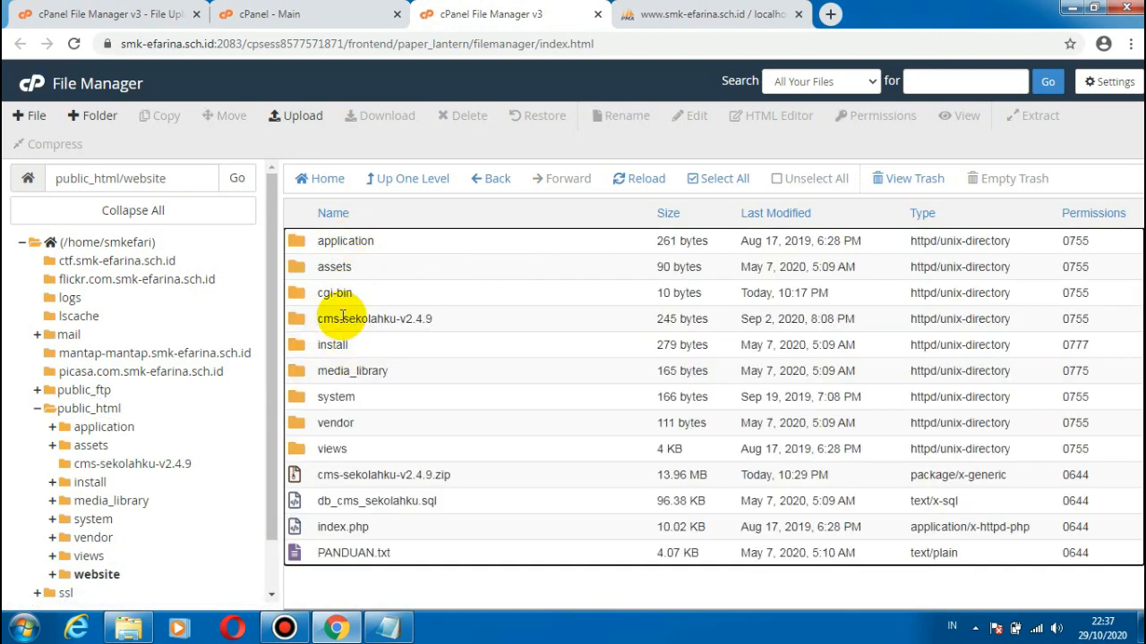
double_click(298, 246)
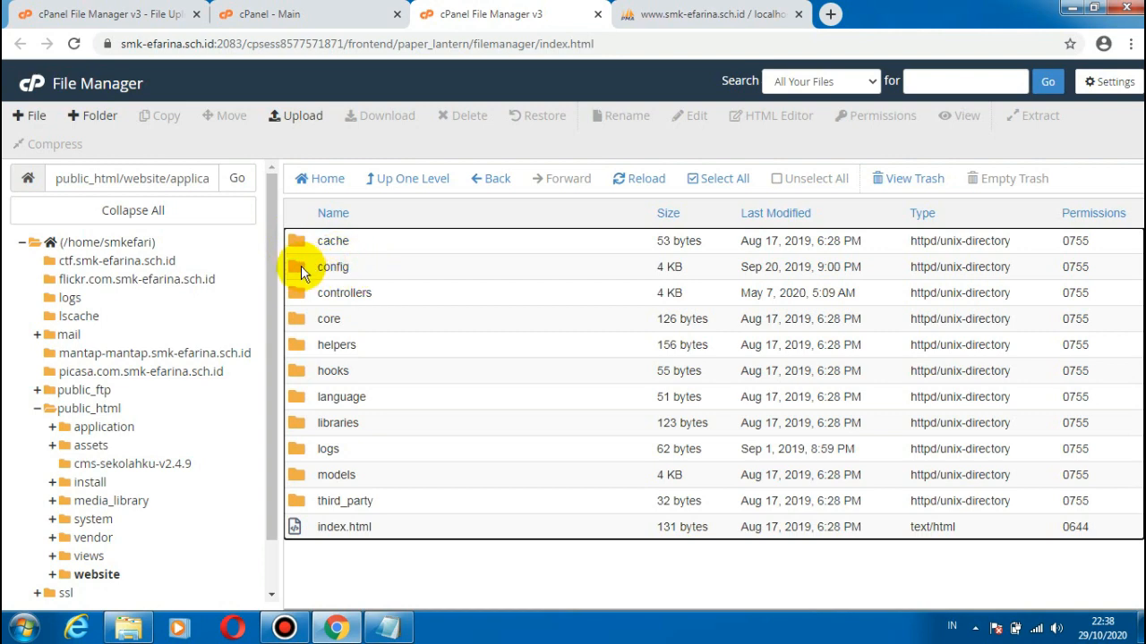
double_click(301, 266)
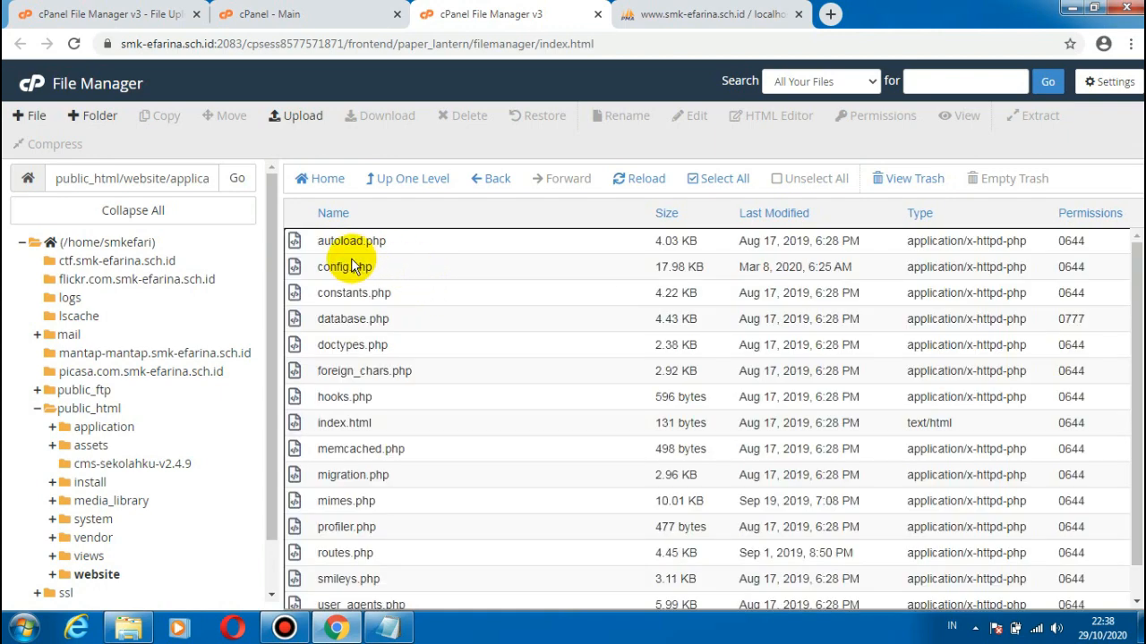
Step: Open database.php from the config folder for editing, accepting the default encoding
left_click(350, 316)
right_click(350, 315)
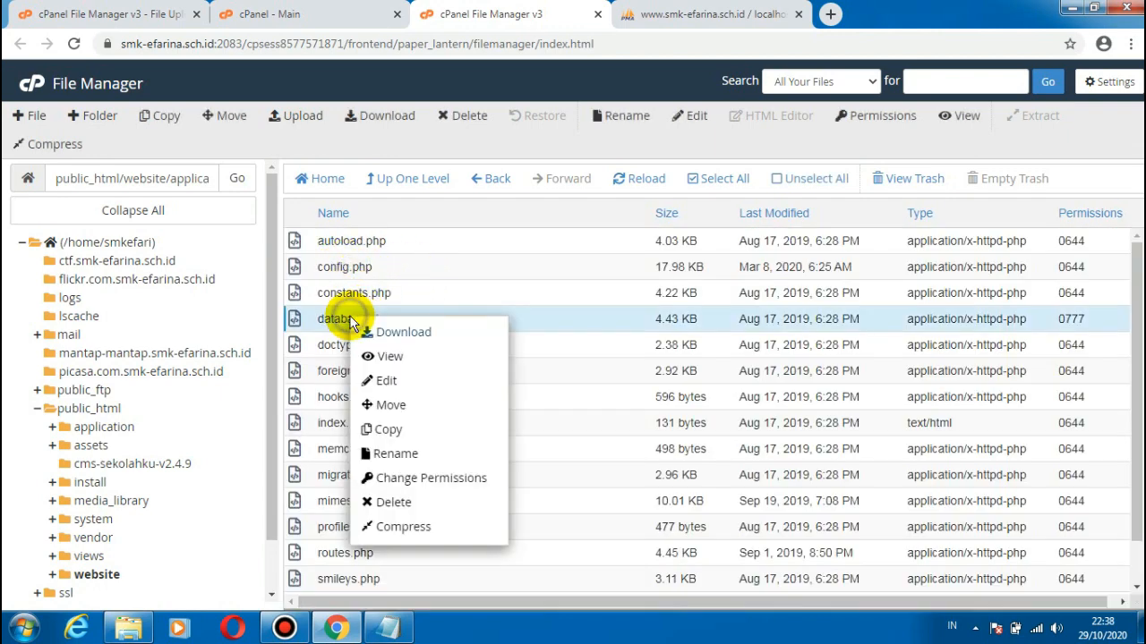
left_click(400, 383)
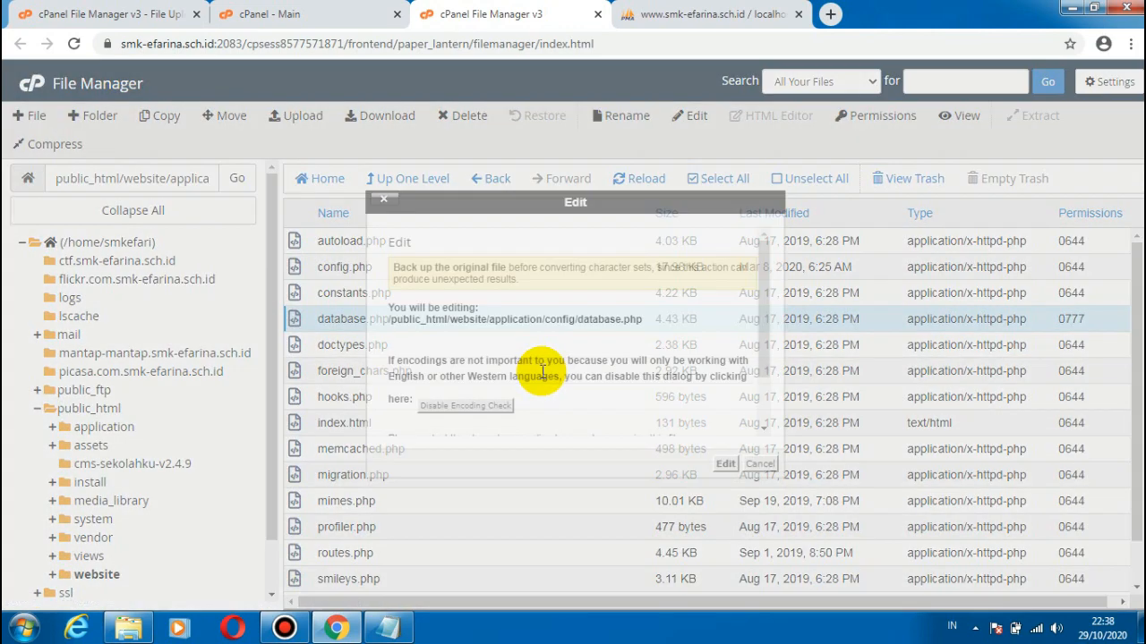
left_click(725, 465)
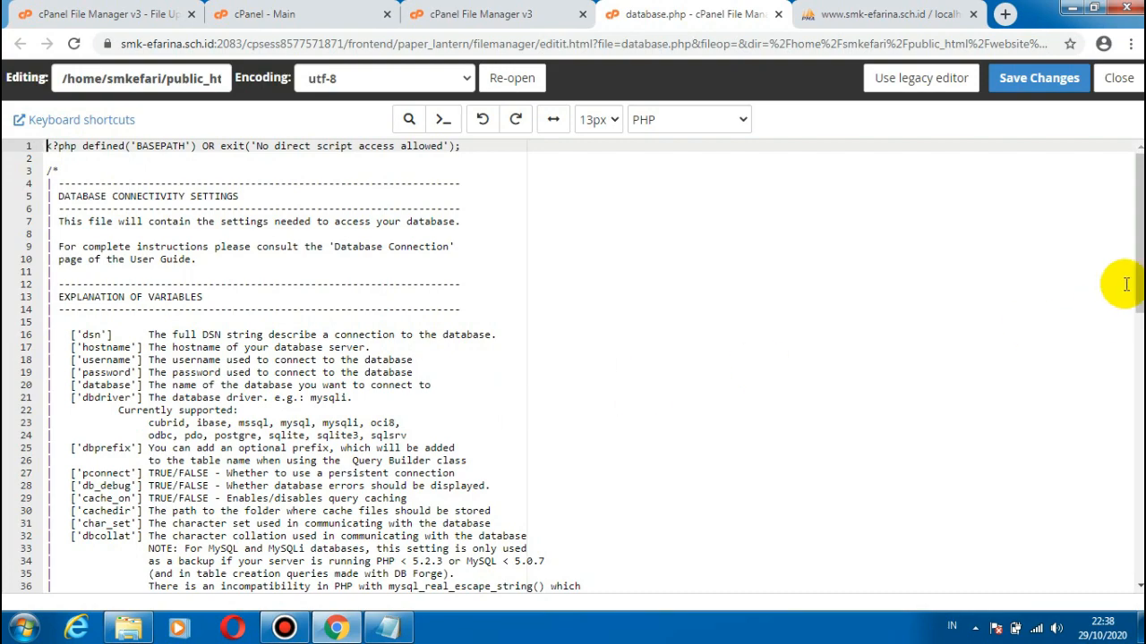
scroll(1119, 281, "down", 5)
scroll(1119, 281, "down", 4)
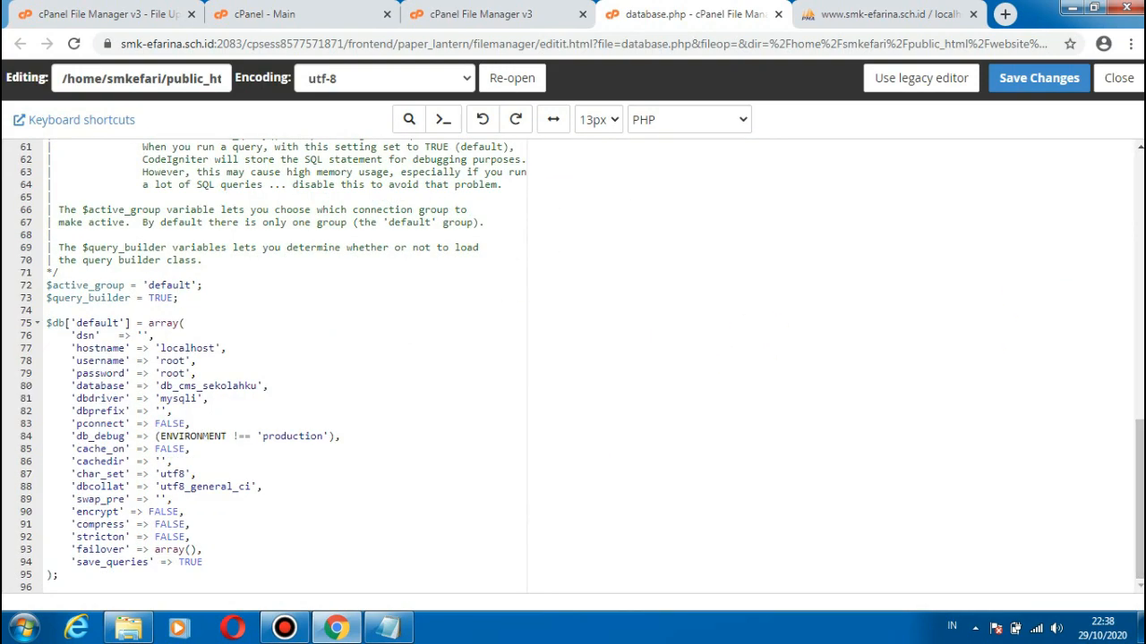
left_click(176, 361)
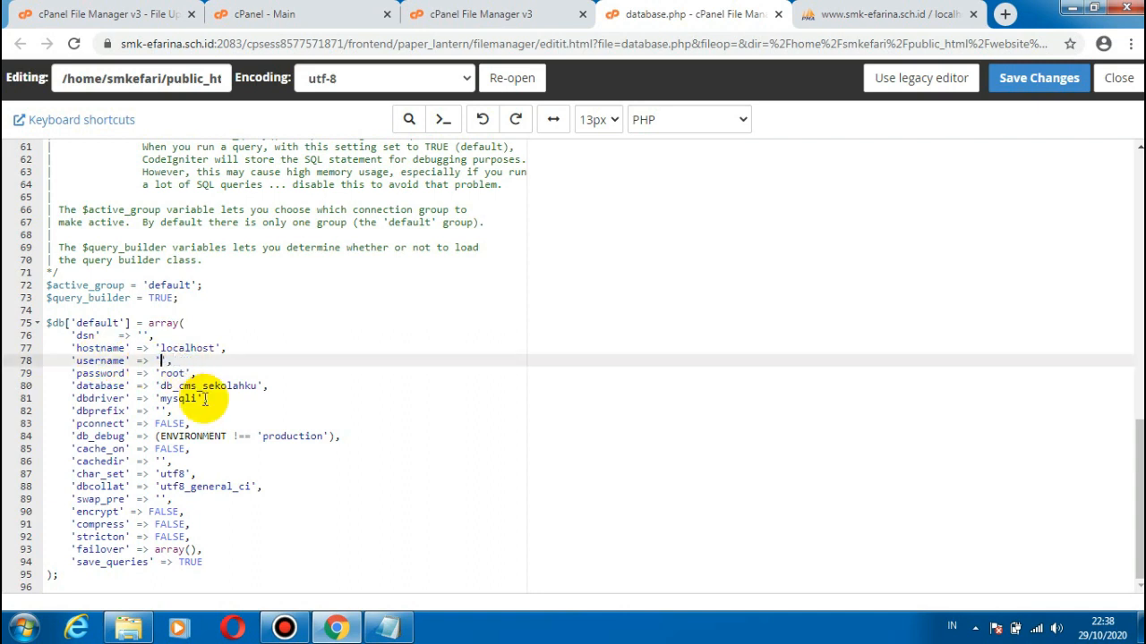
left_click(387, 627)
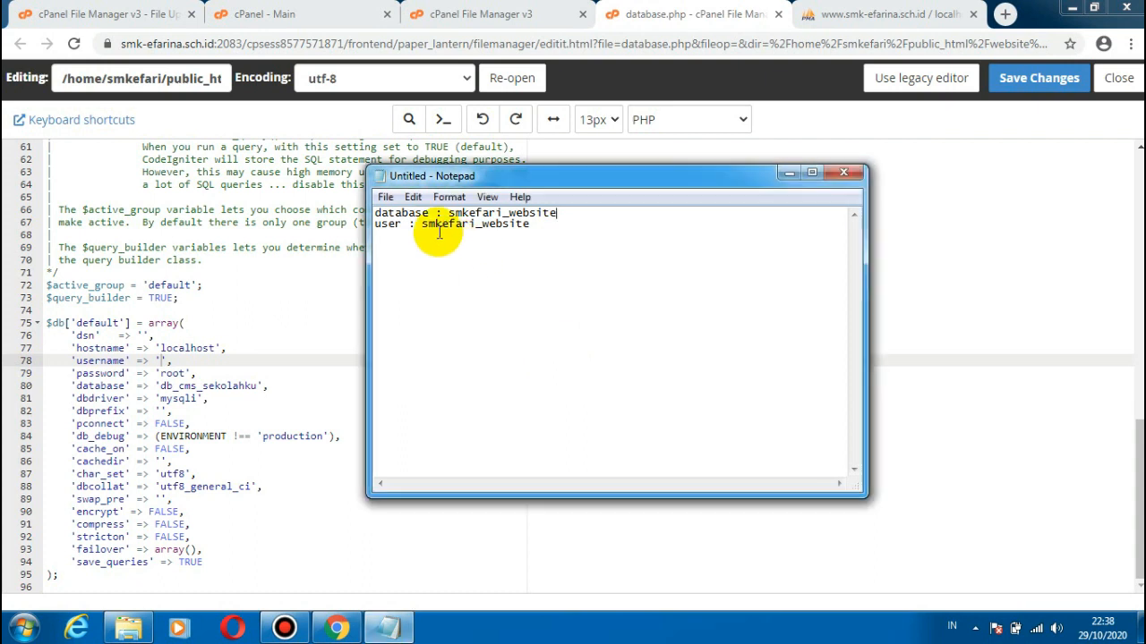
left_click_drag(530, 224, 436, 228)
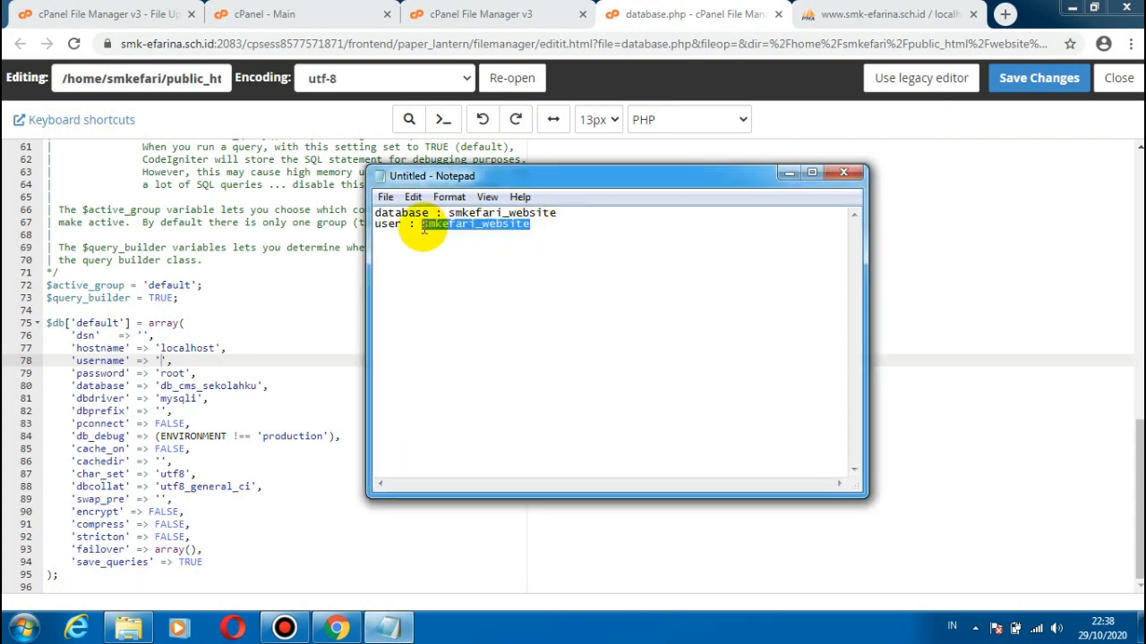
left_click(163, 360)
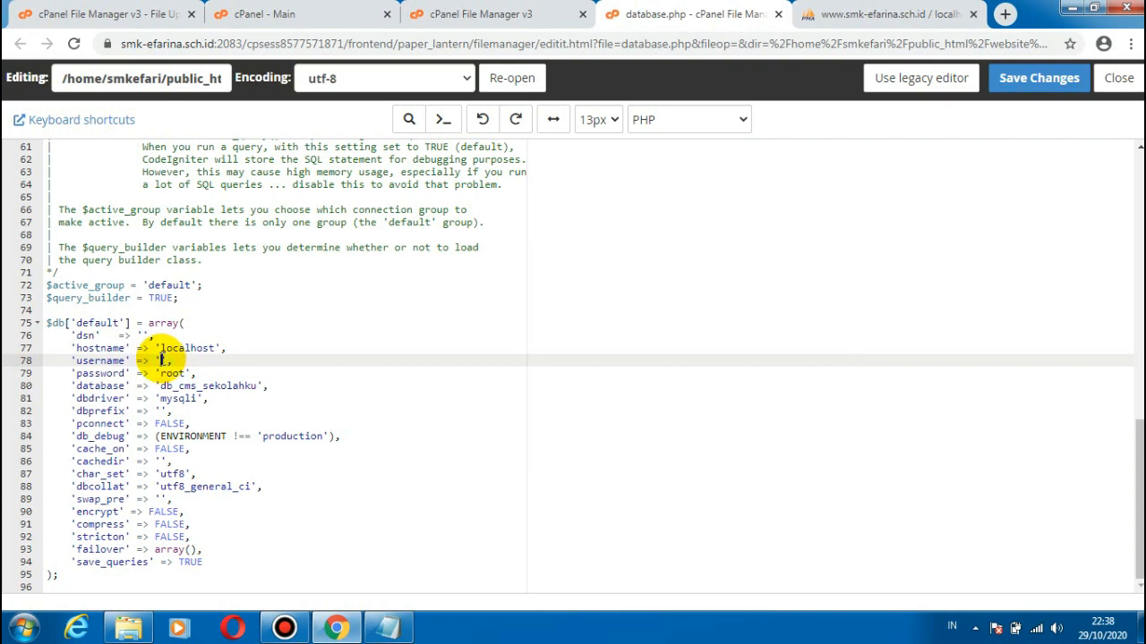
Step: Replace the 'password' value in the $db['default'] array with the database user's password, and close the stray Google Chrome Help page
left_click(185, 373)
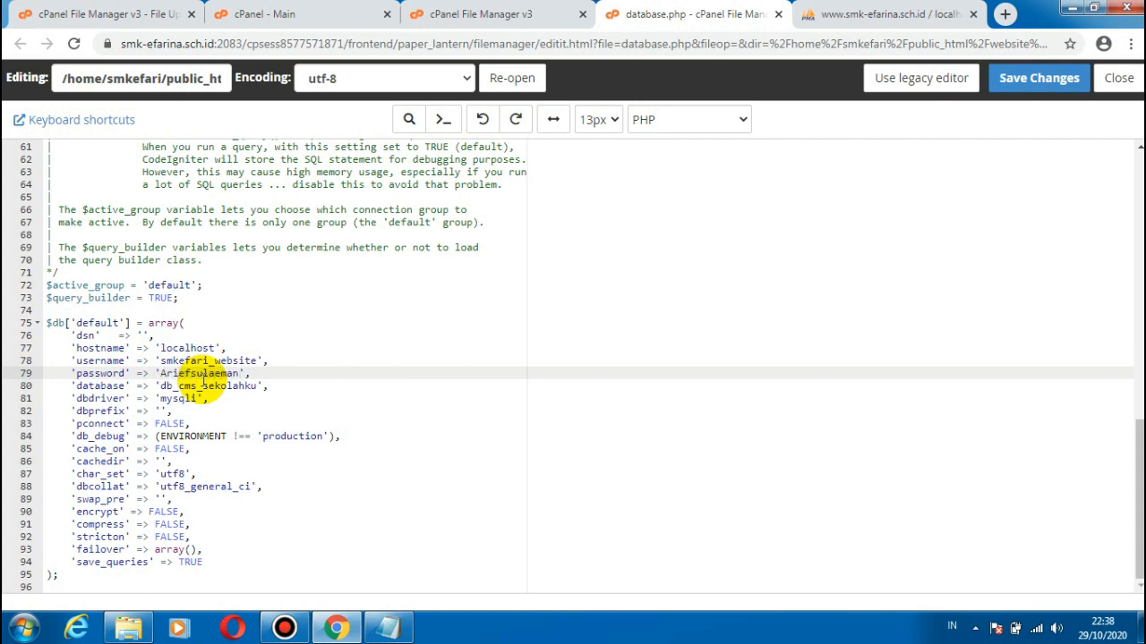
key("F1")
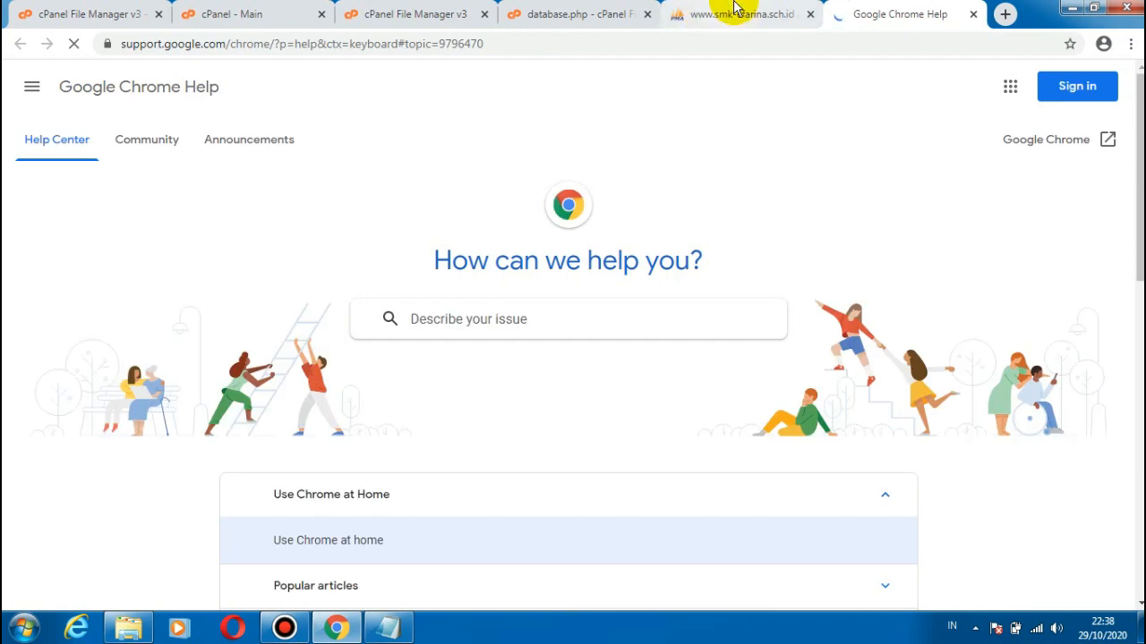
left_click(734, 7)
left_click(535, 7)
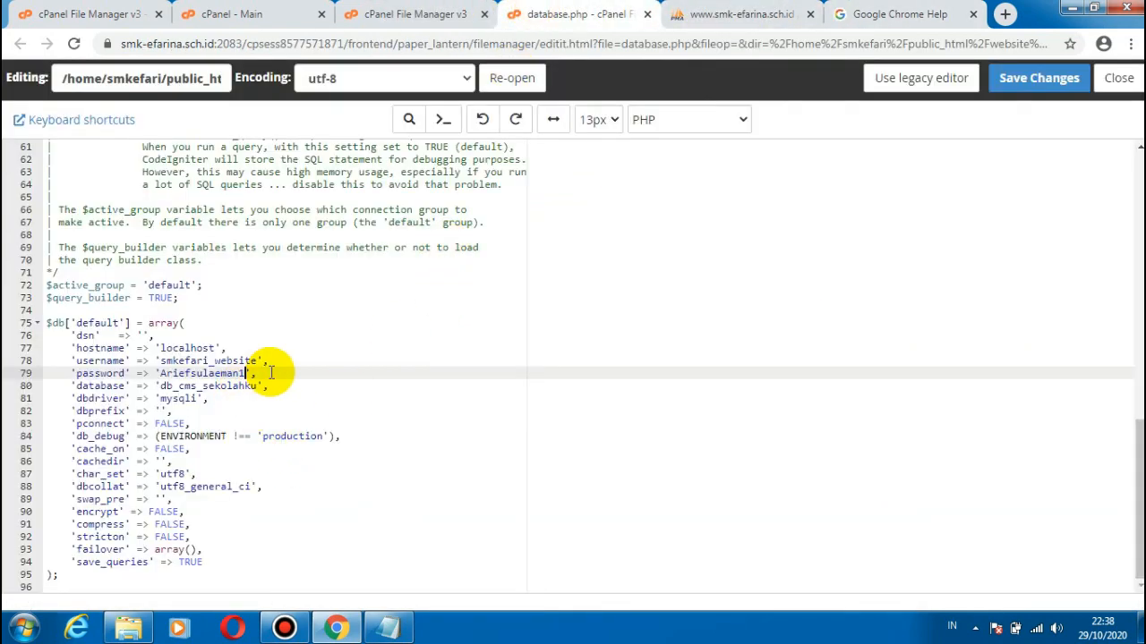
left_click(974, 14)
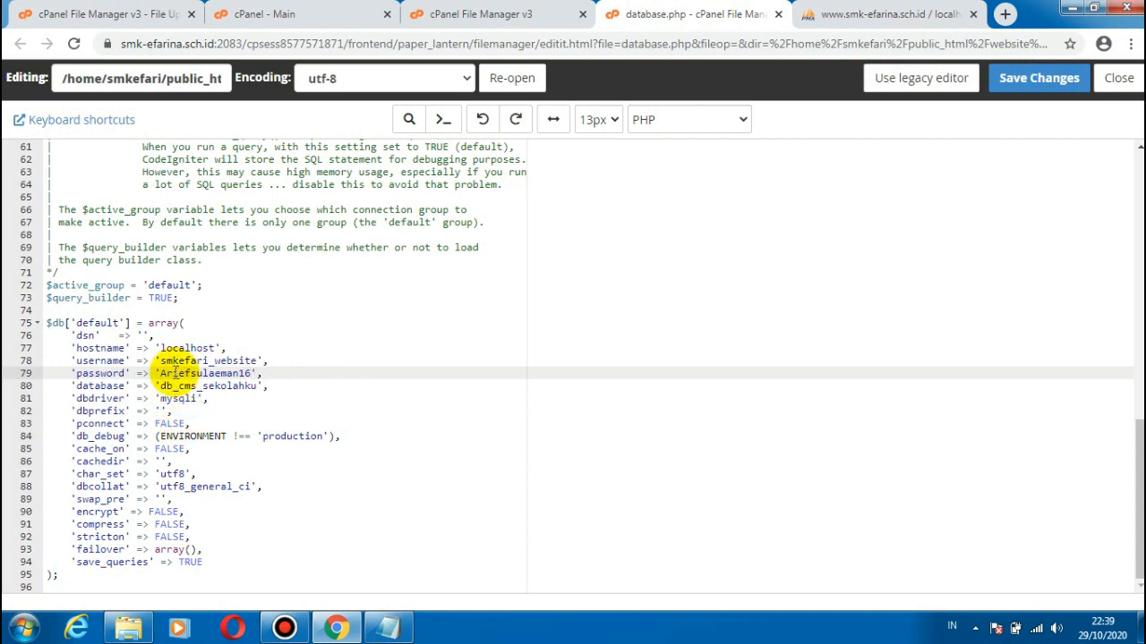
Step: Set the 'database' value to smkefari_website, copied from Notepad, and save and close database.php
left_click(382, 634)
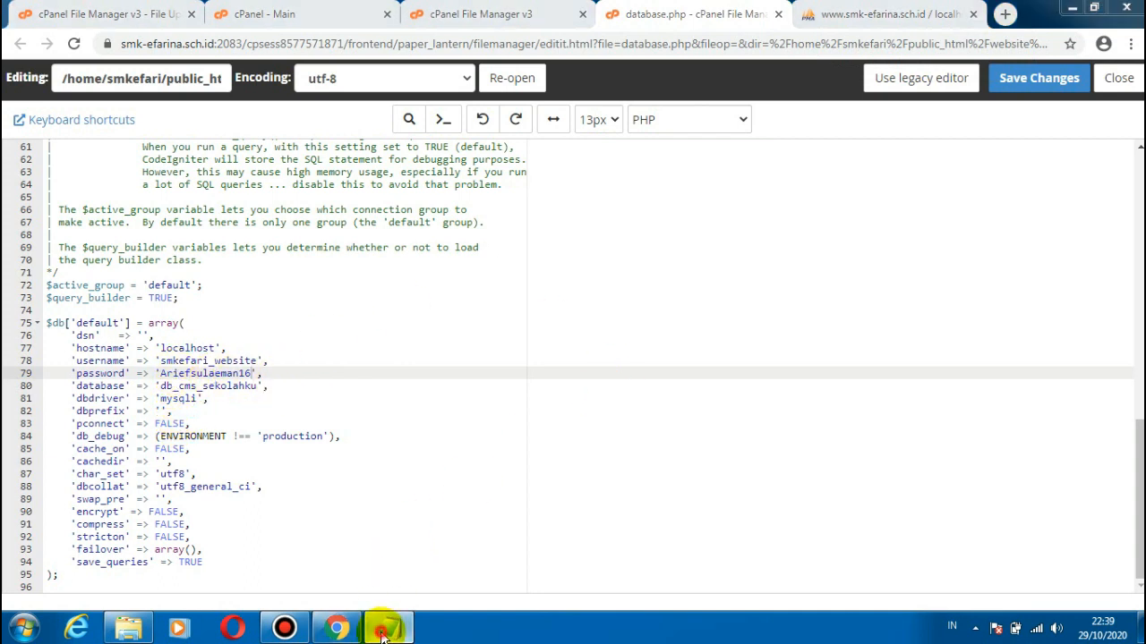
left_click_drag(564, 213, 450, 215)
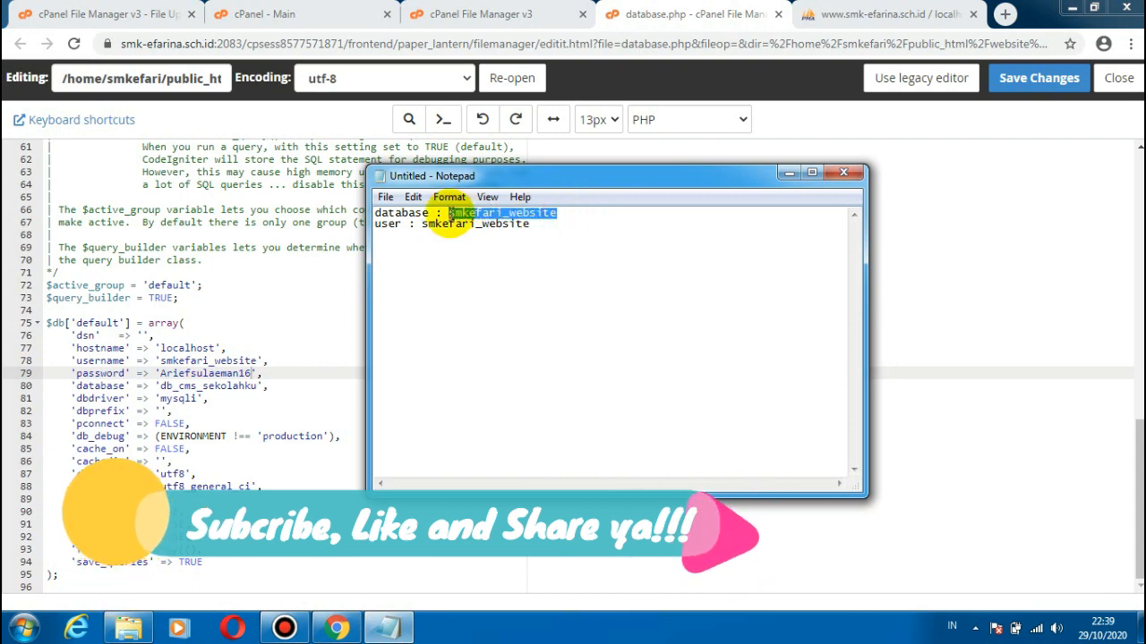
left_click(788, 173)
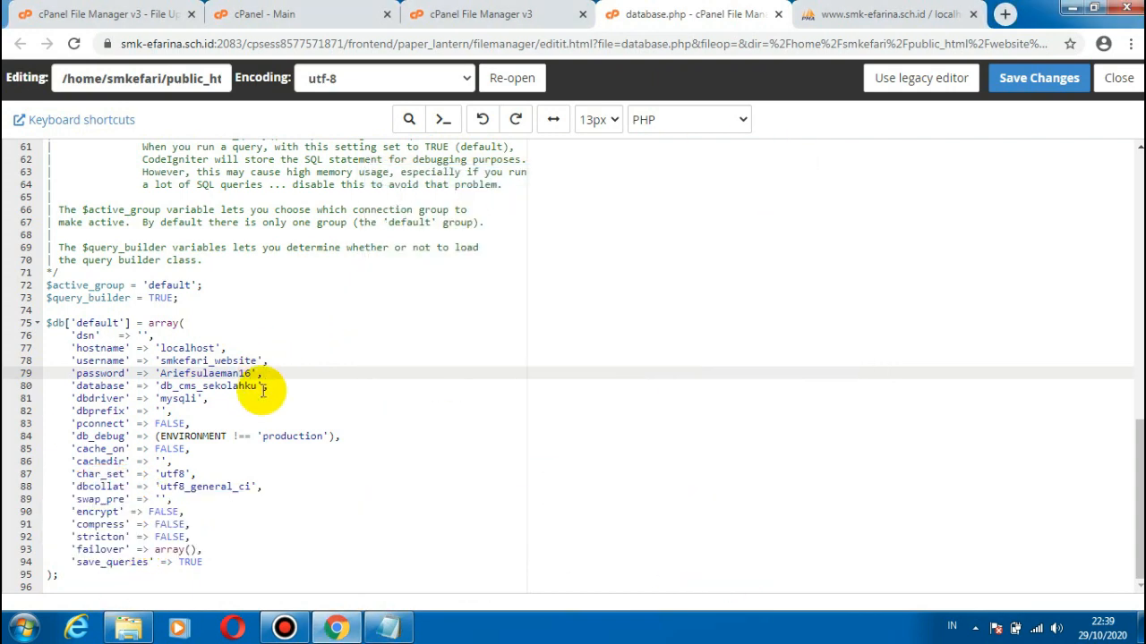
left_click_drag(258, 387, 168, 386)
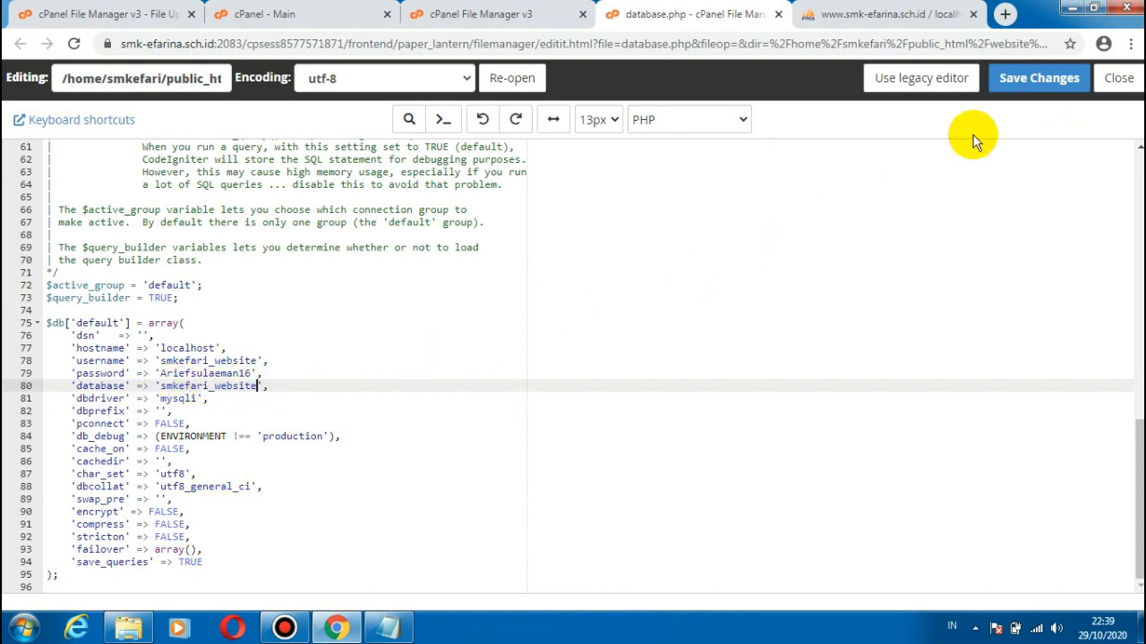
left_click(1019, 78)
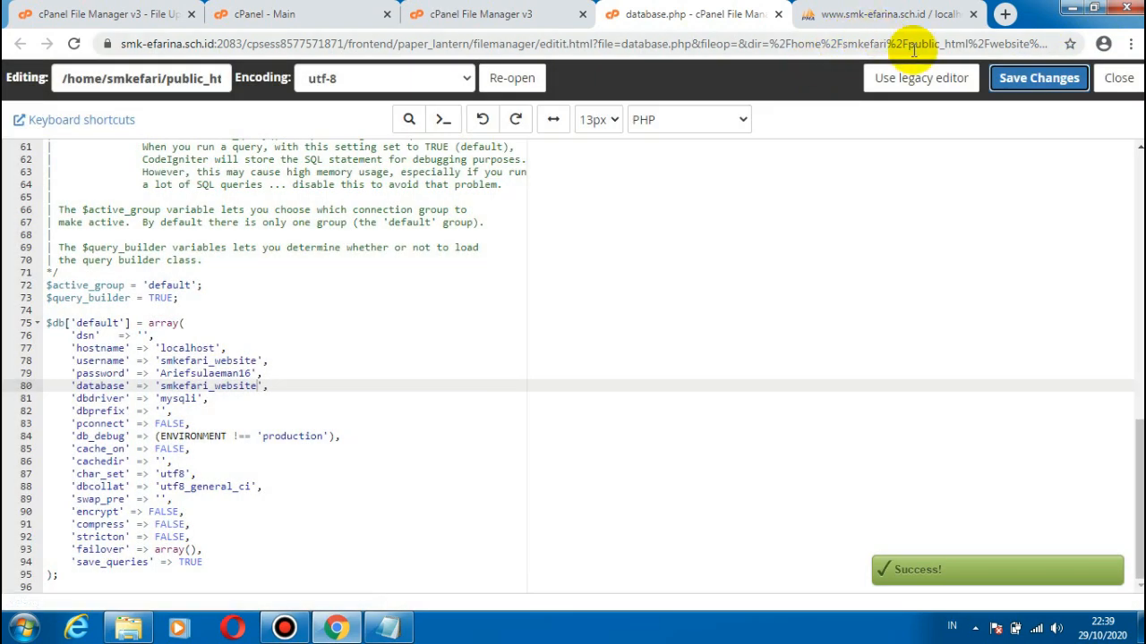
left_click(779, 15)
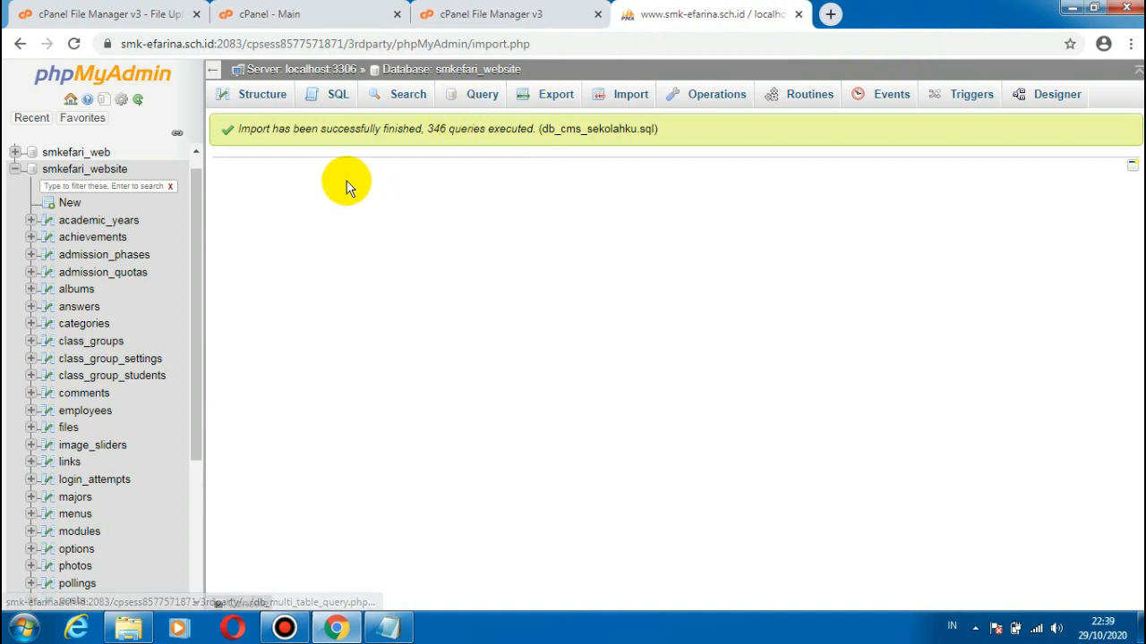
Step: Return to the cPanel home page and search its functions for "multi"
left_click(483, 9)
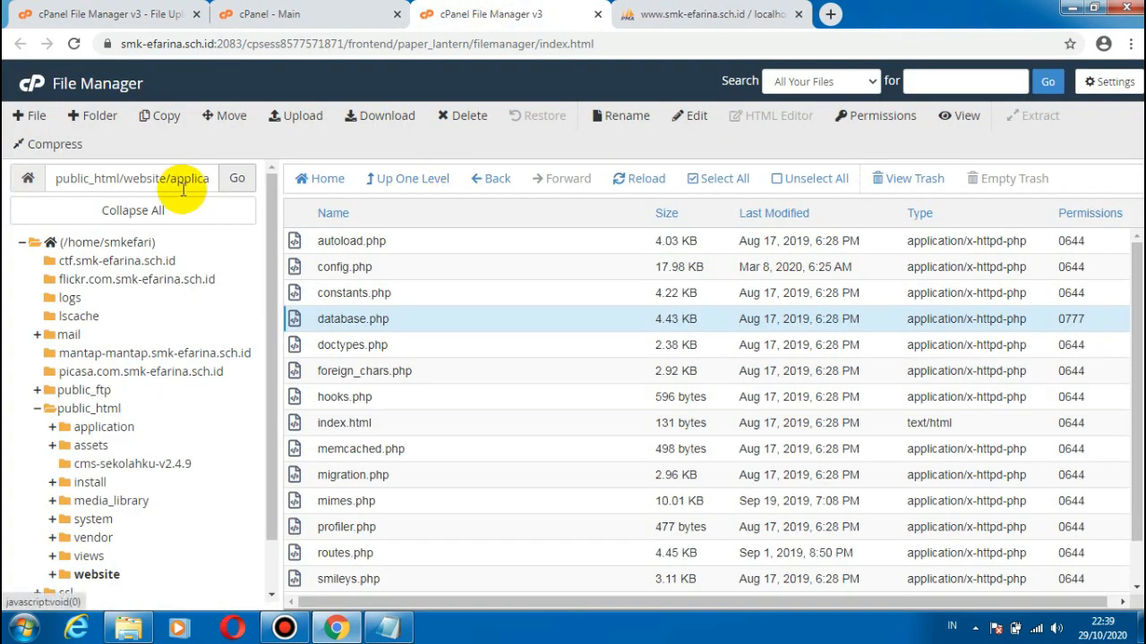
left_click(325, 8)
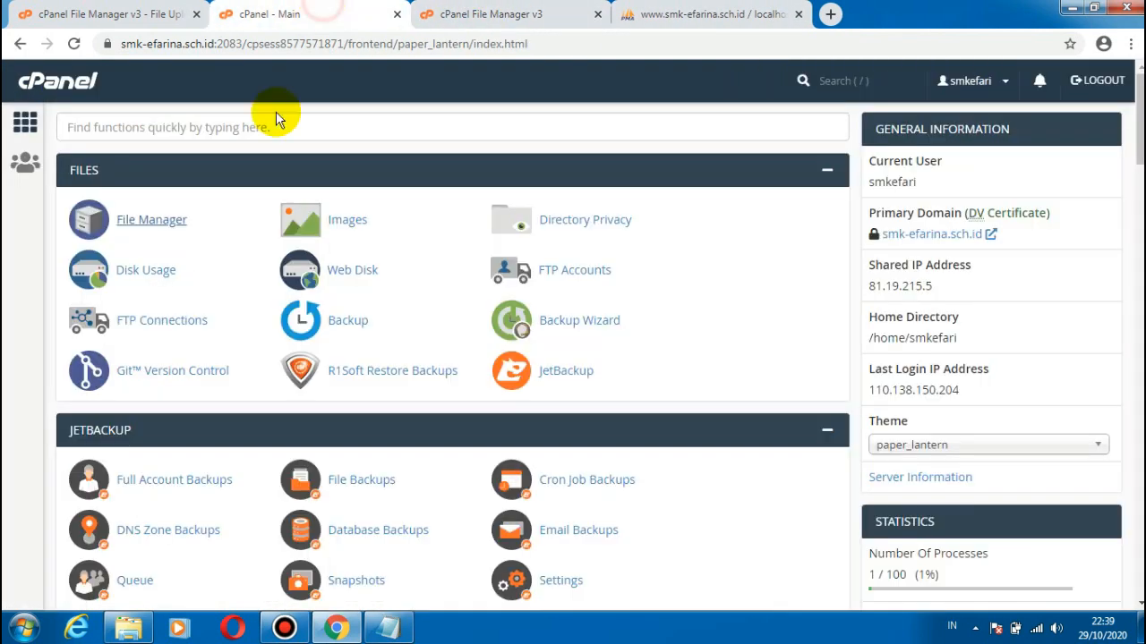
left_click(29, 128)
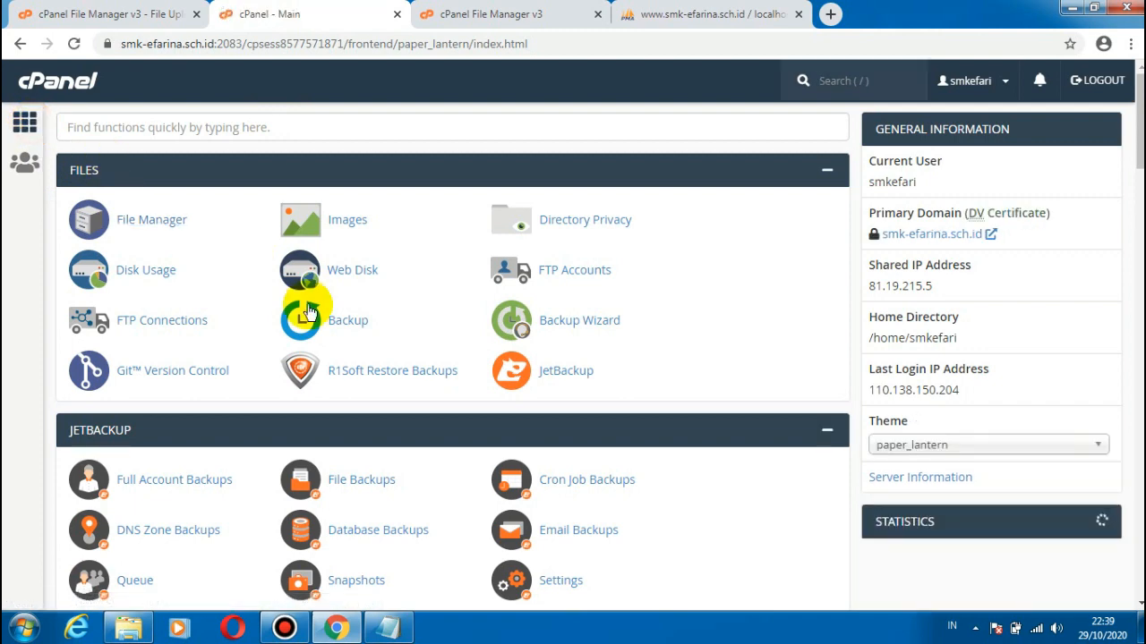
left_click(255, 128)
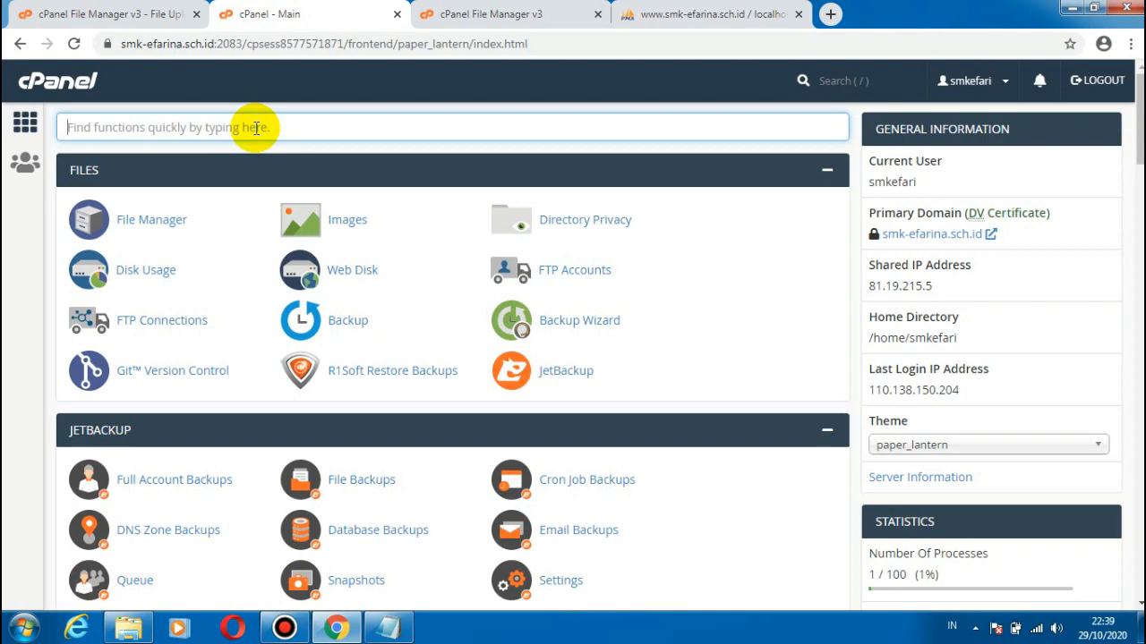
type("p")
key("BackSpace")
type("multi")
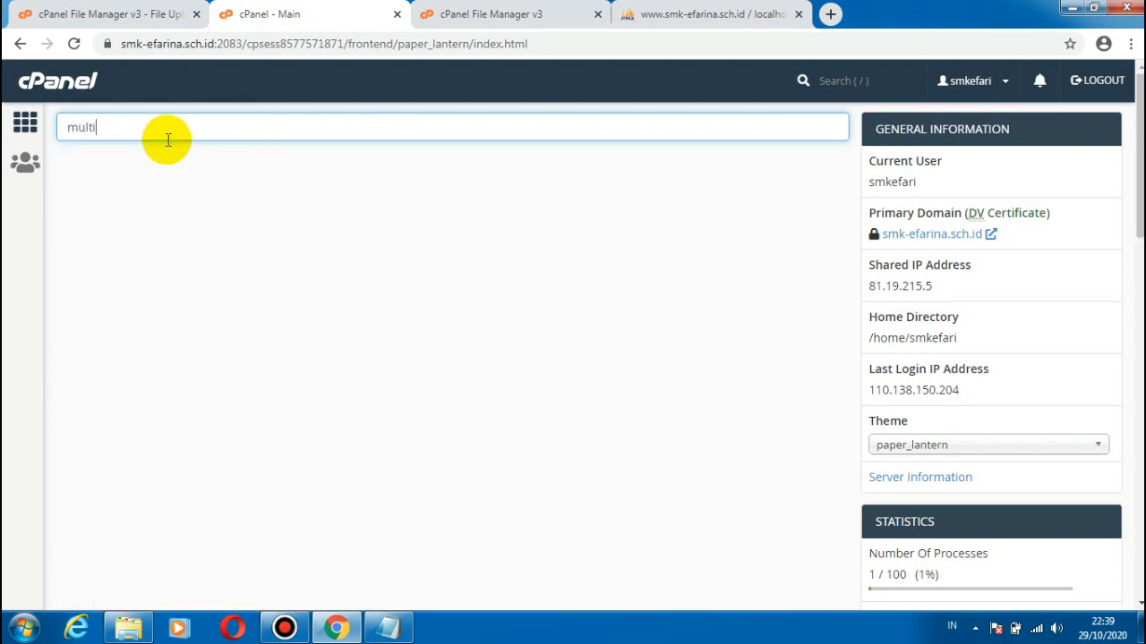
Step: Replace the cPanel function search with "php" to look for the PHP version settings
key("BackSpace")
key("BackSpace")
key("BackSpace")
key("BackSpace")
type("php")
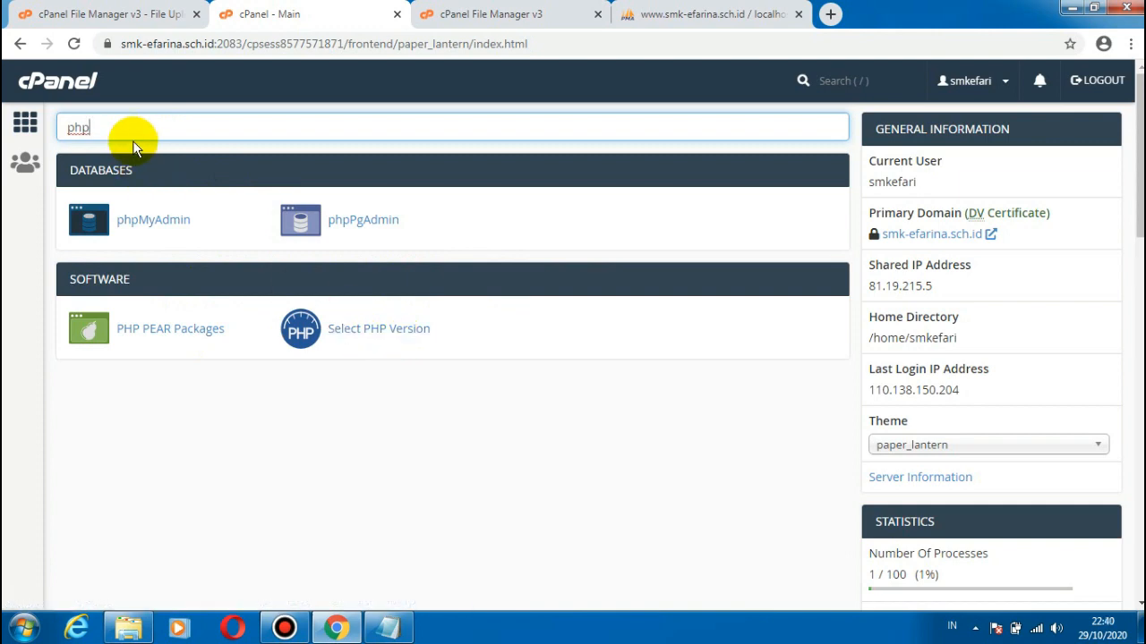
key("BackSpace")
key("BackSpace")
key("BackSpace")
type("m")
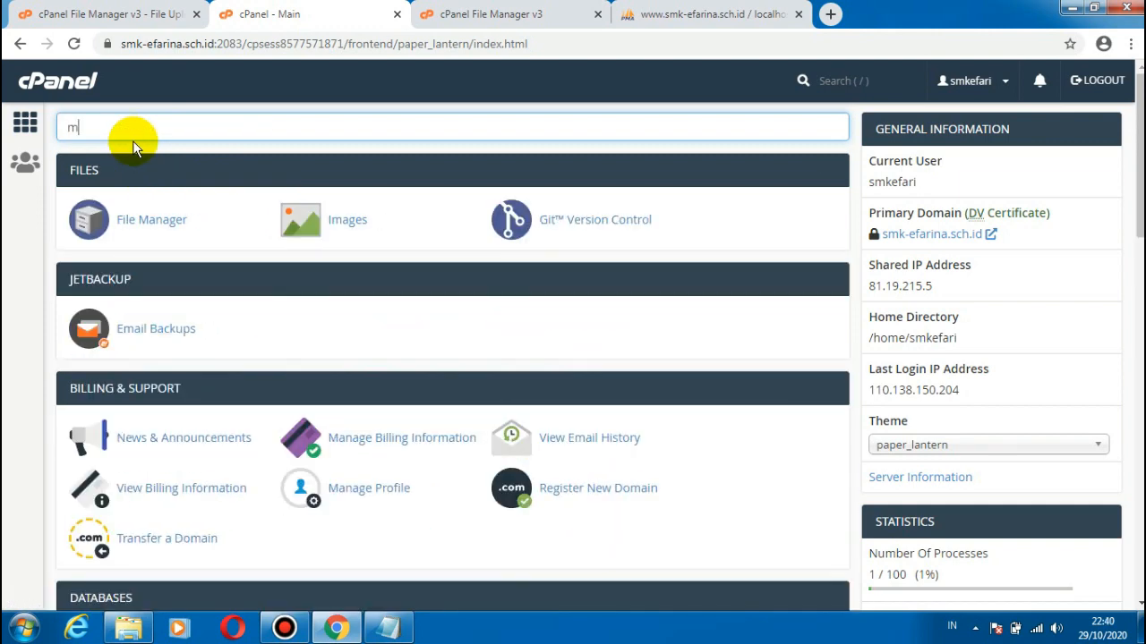
key("BackSpace")
type("p")
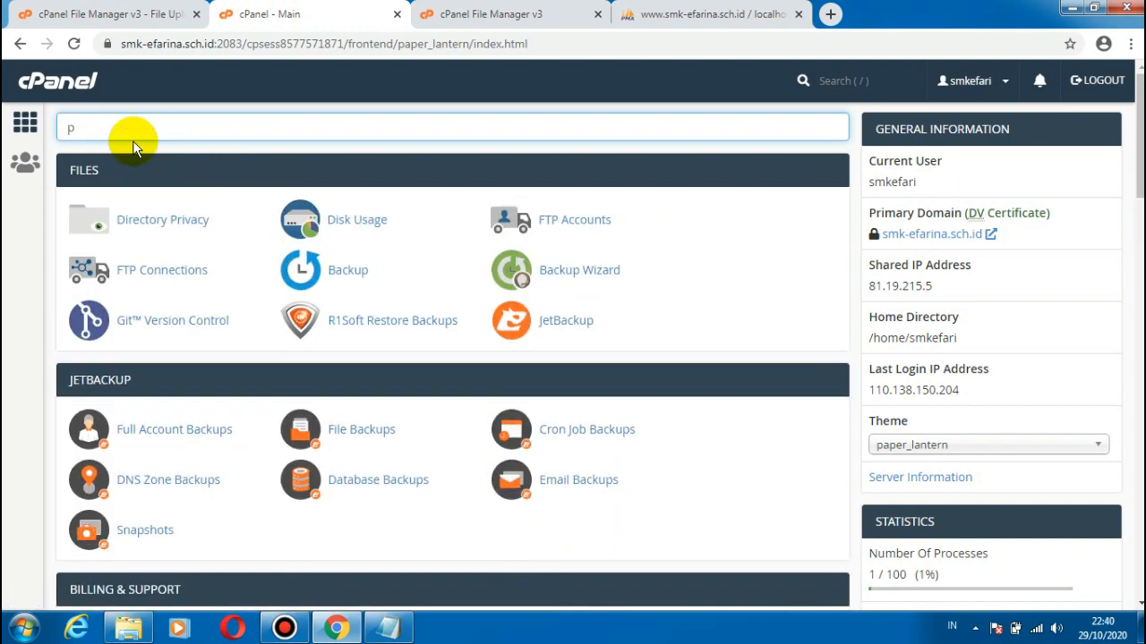
type("hp mu")
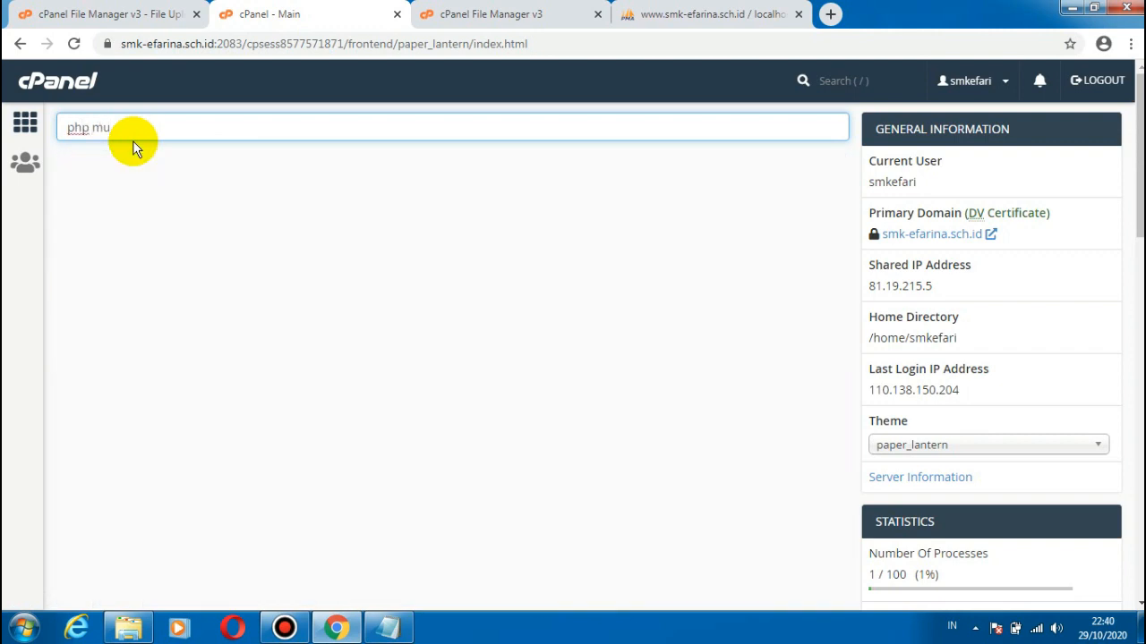
Step: Search the cPanel functions for "php mu" and "mult", and clear the search
key("BackSpace")
key("BackSpace")
key("BackSpace")
key("BackSpace")
key("BackSpace")
key("BackSpace")
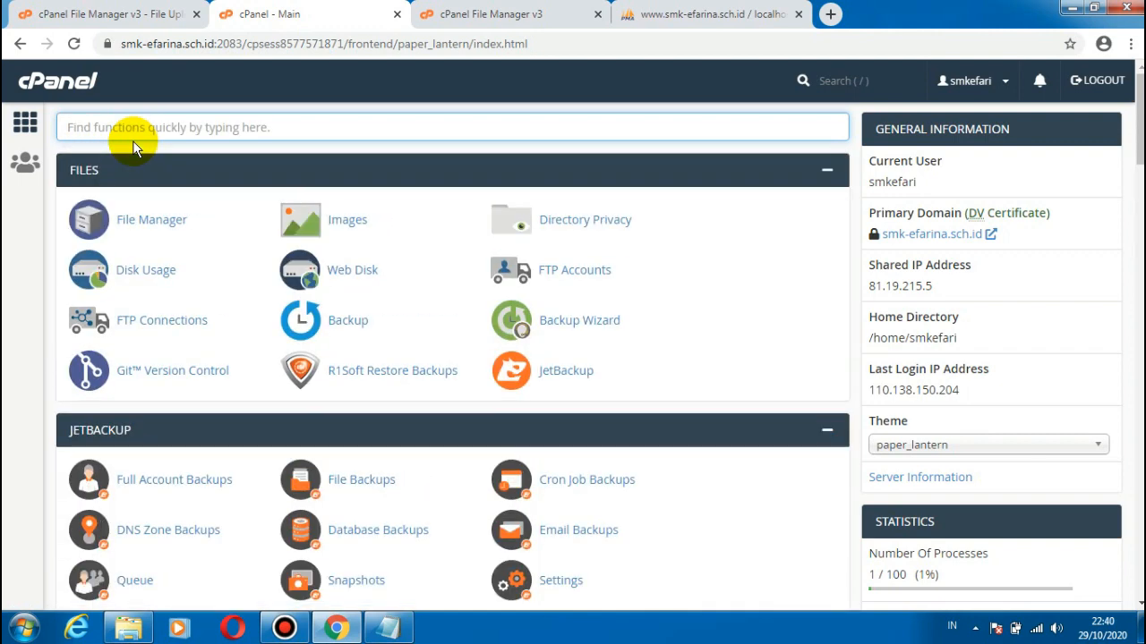
type("mult")
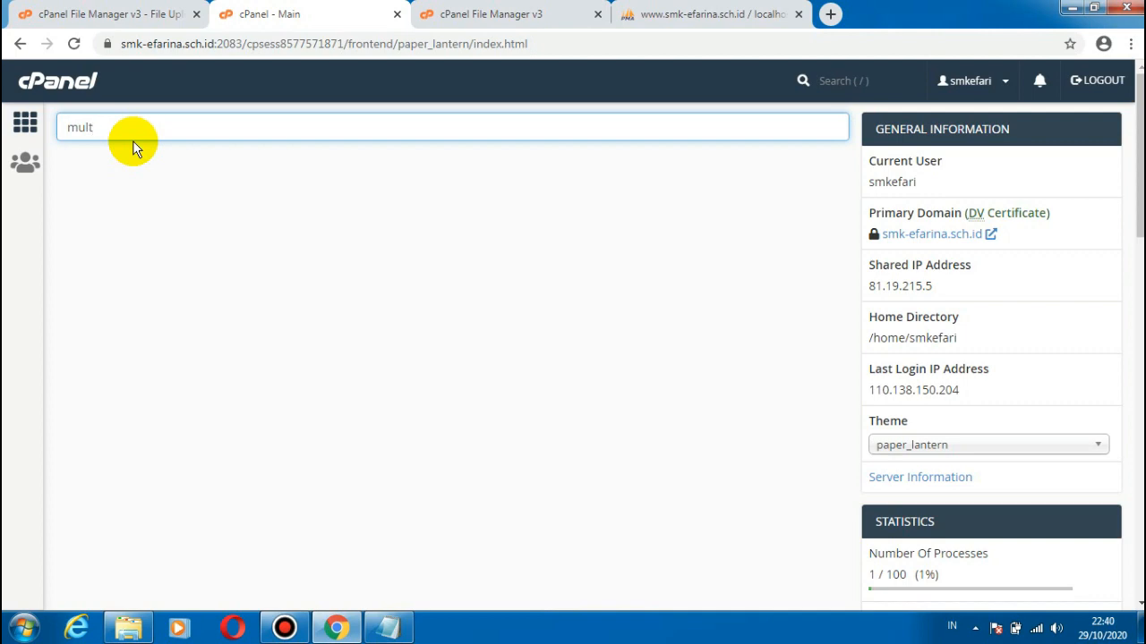
key("BackSpace")
key("BackSpace")
key("BackSpace")
key("BackSpace")
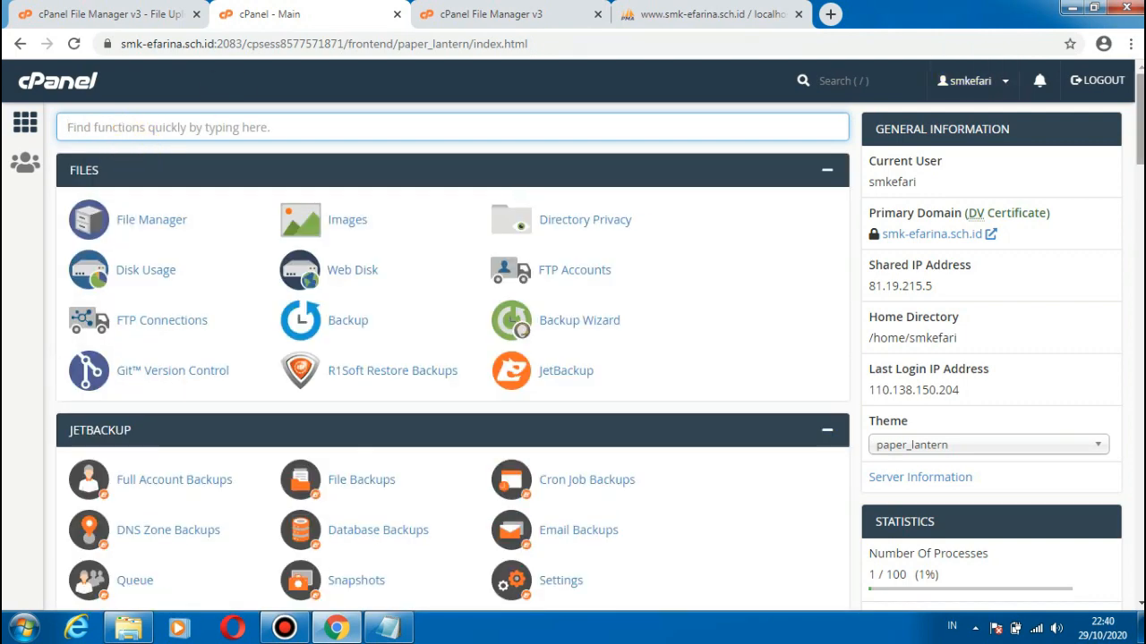
Step: Open Select PHP Version in the Software section and view the list of available PHP versions, leaving the selection as is
scroll(452, 358, "down", 3)
left_click_drag(1141, 157, 1125, 465)
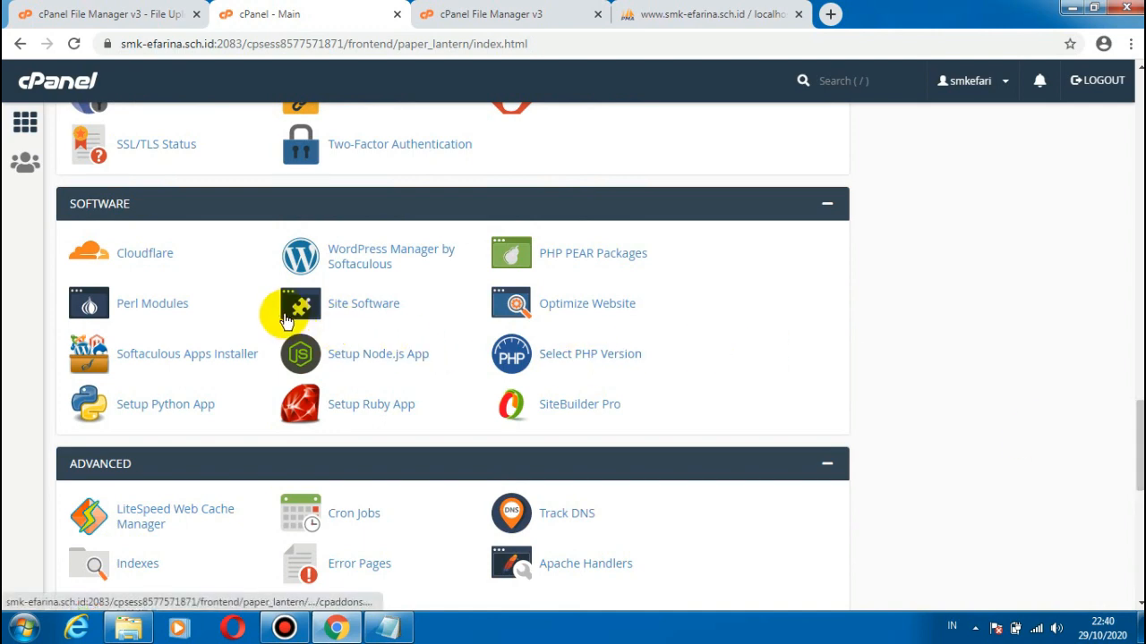
left_click(598, 359)
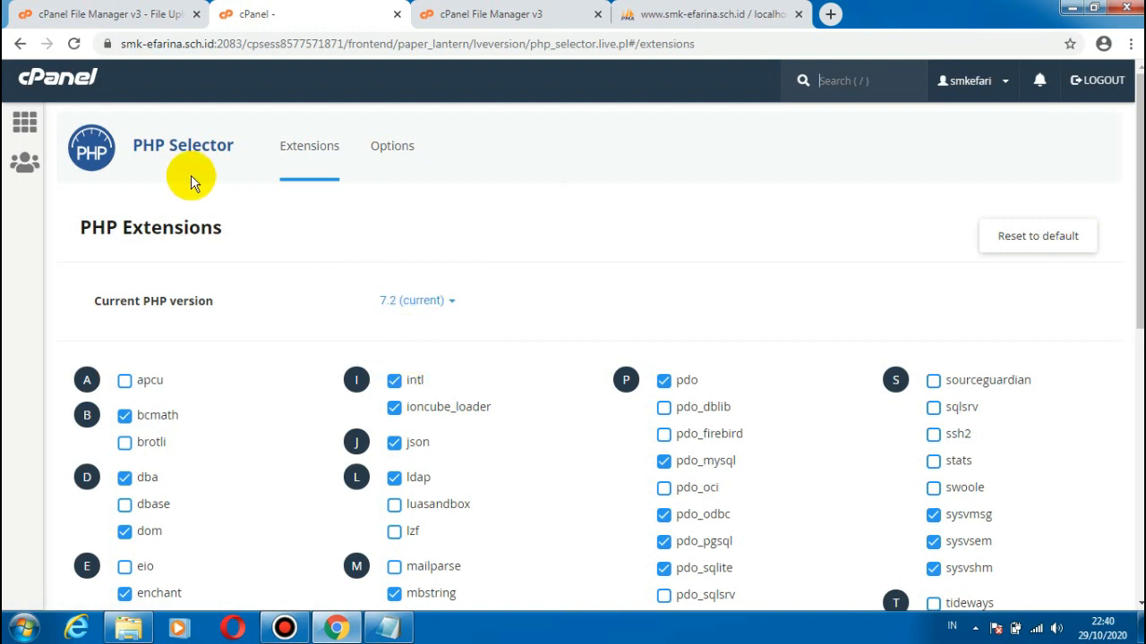
left_click(451, 304)
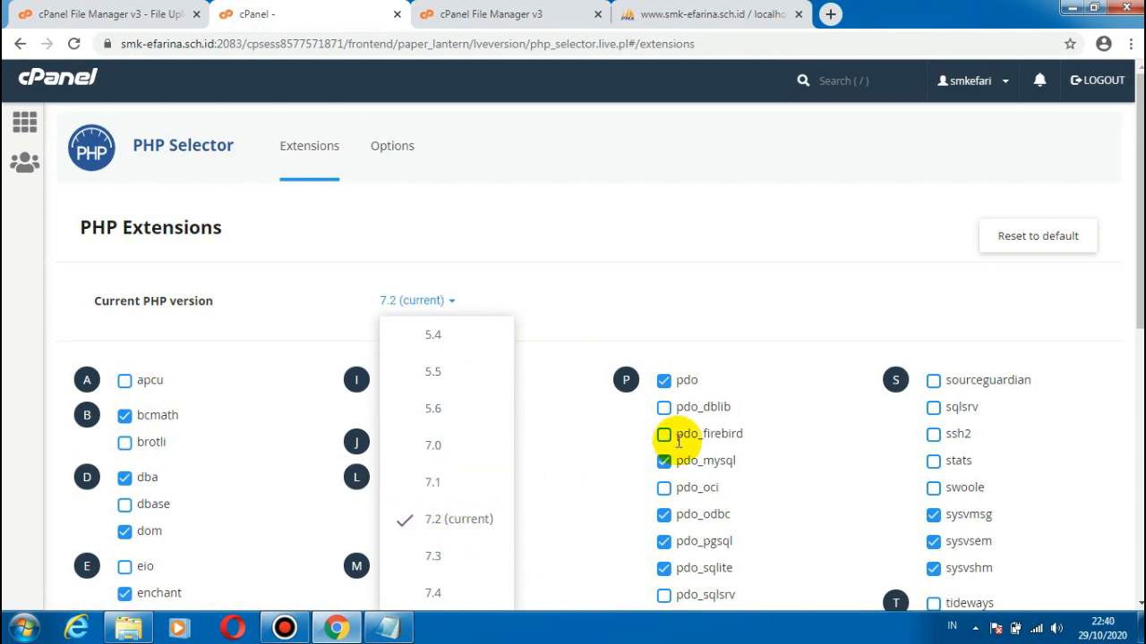
left_click(752, 258)
Step: Look through the PHP extensions for the current version and return to the cPanel home page
scroll(752, 258, "down", 1)
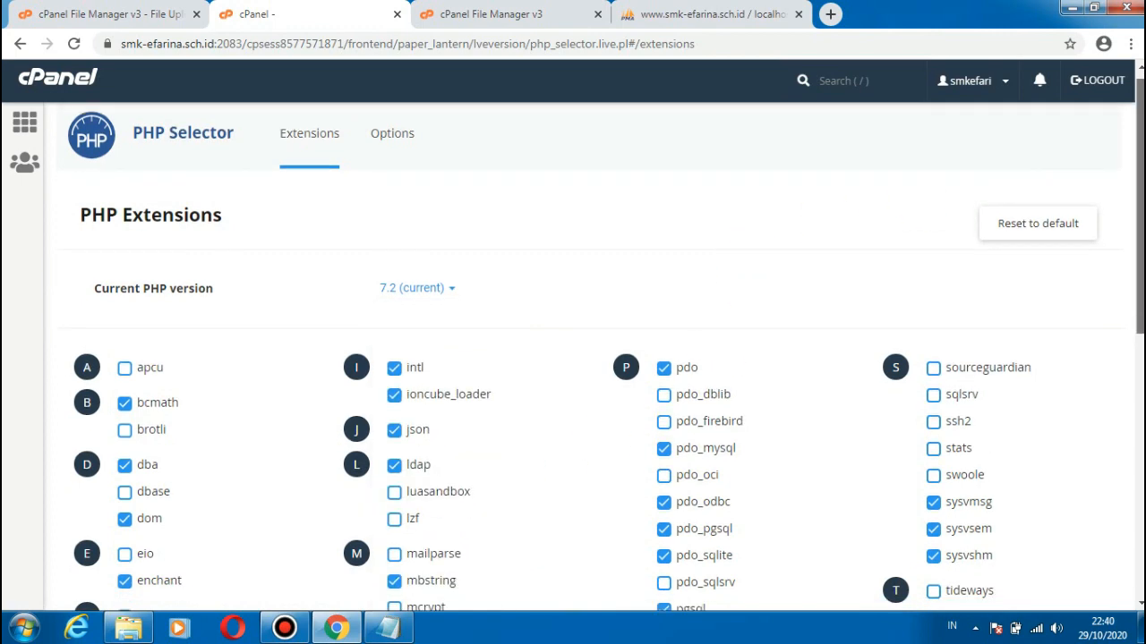
scroll(752, 258, "down", 8)
scroll(752, 258, "up", 7)
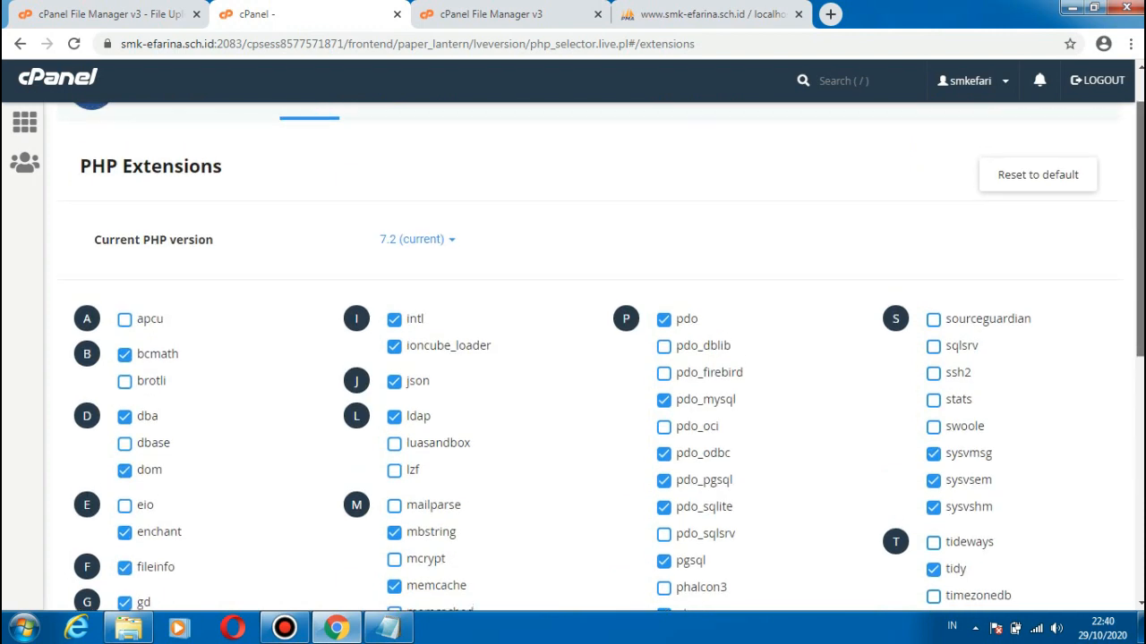
scroll(752, 258, "up", 1)
left_click(18, 117)
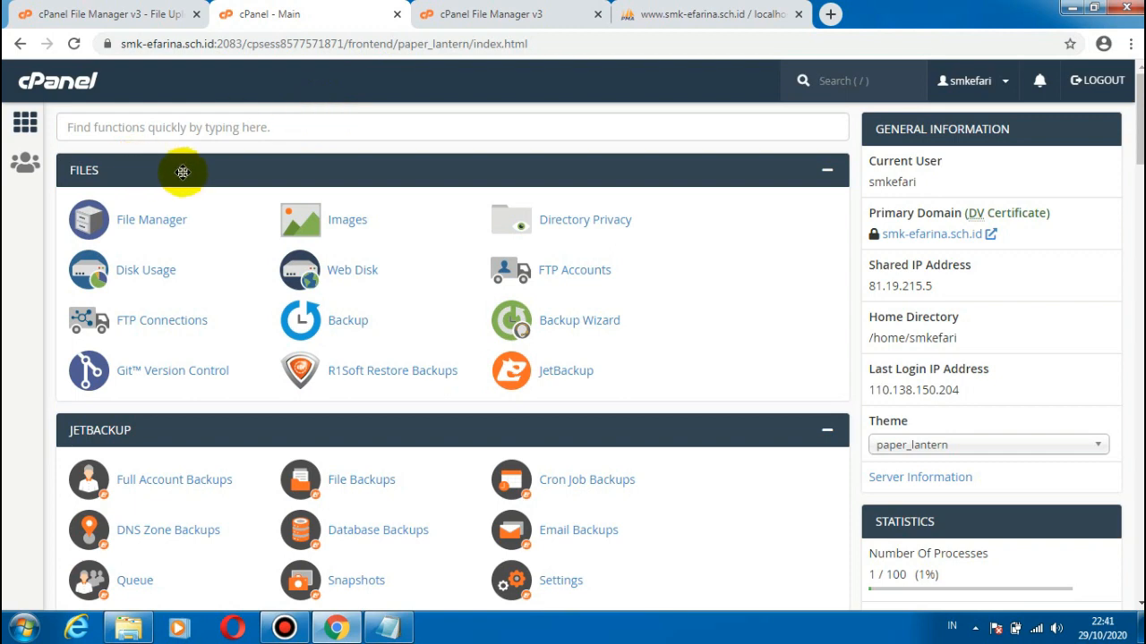
Step: Open ujicoba.smk-efarina.sch.id in the browser tab that holds phpMyAdmin
left_click(749, 16)
left_click(626, 44)
key("BackSpace")
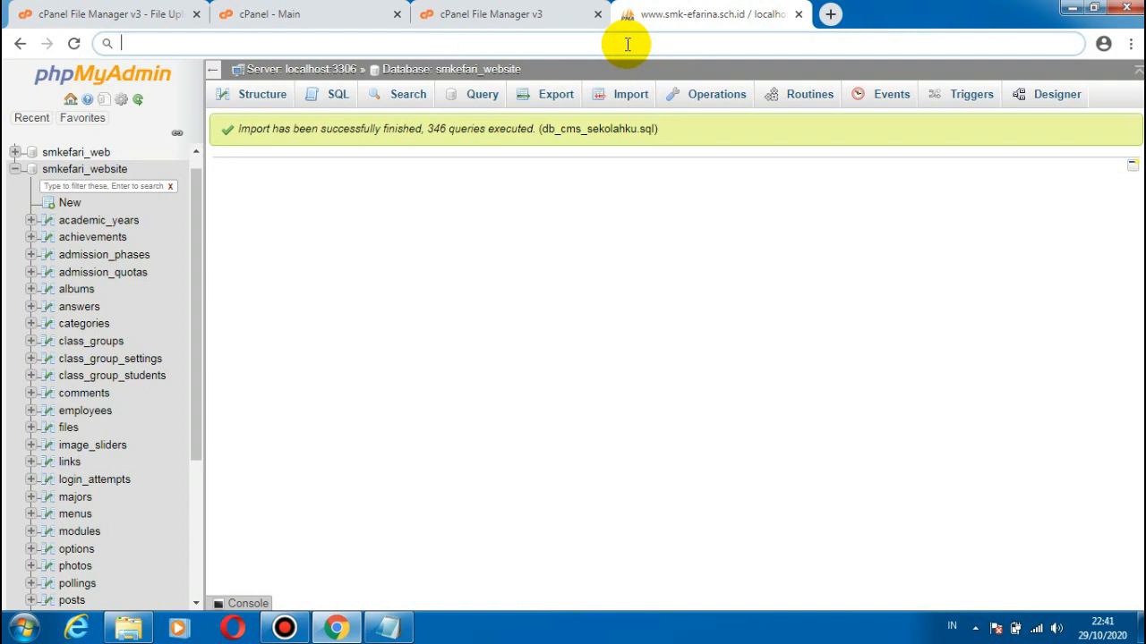
type("uji")
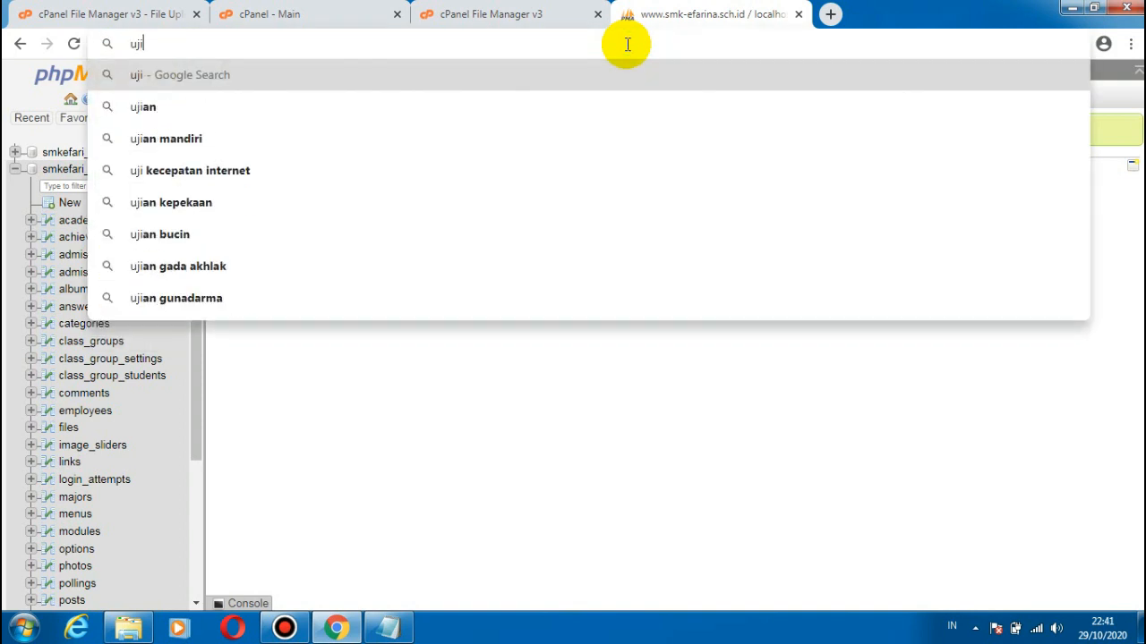
type("coba")
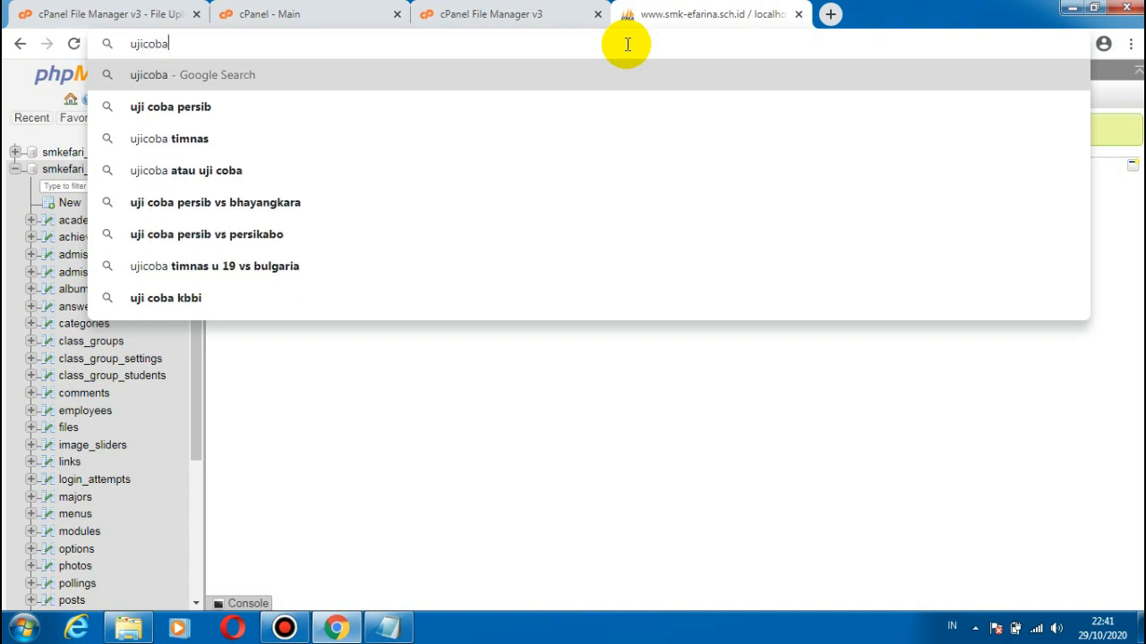
type(".smk")
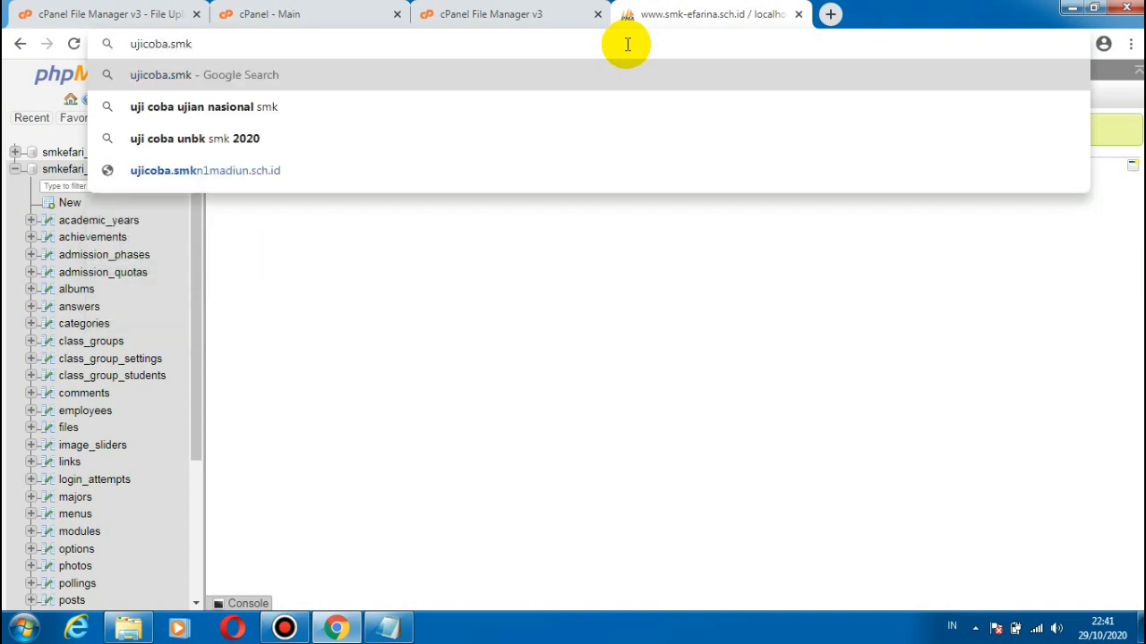
type("-efa")
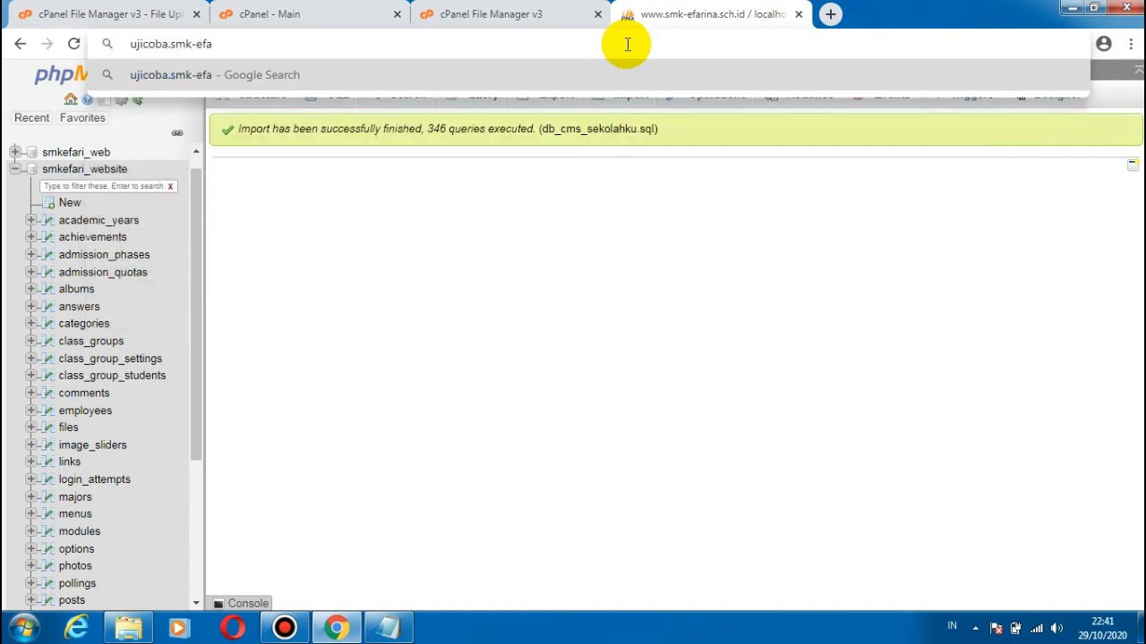
type("rina")
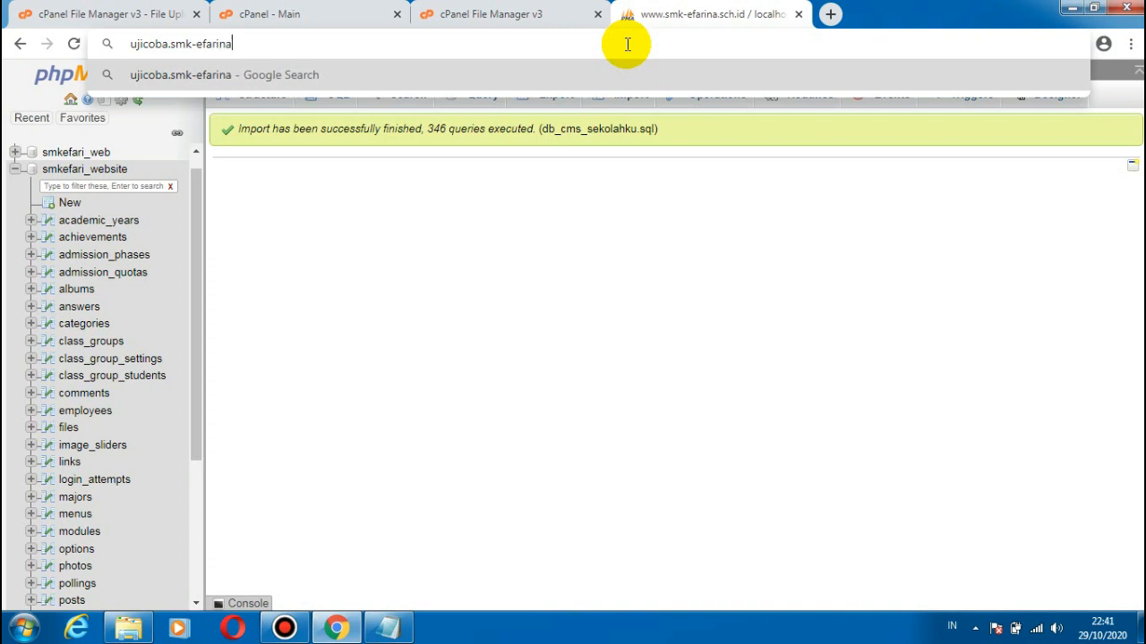
type(".sch.i")
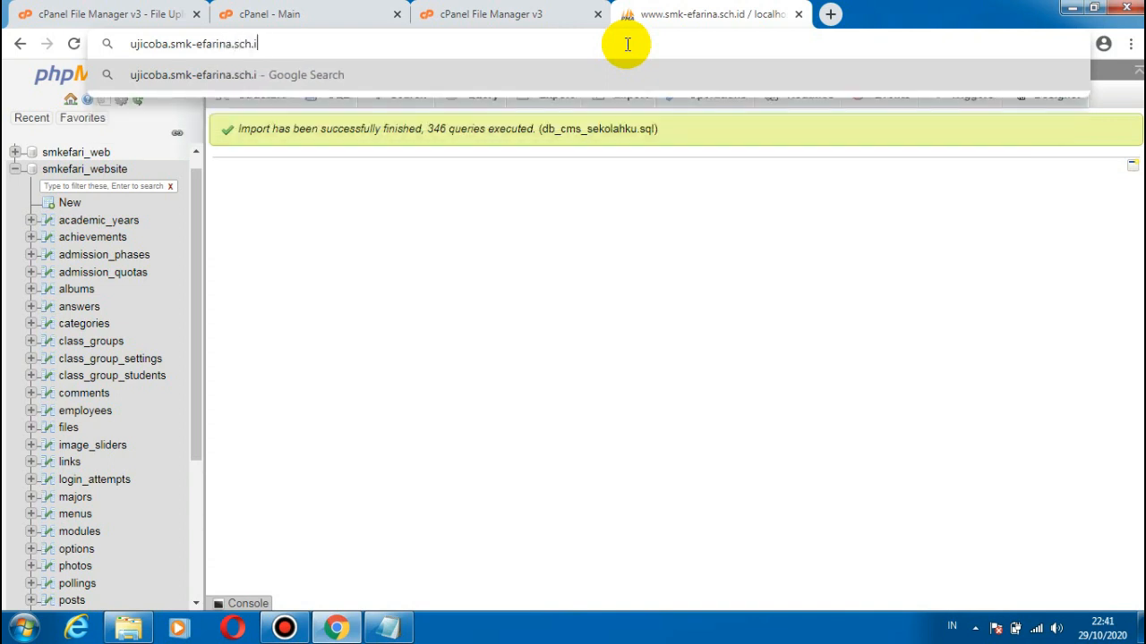
type("d")
key("Return")
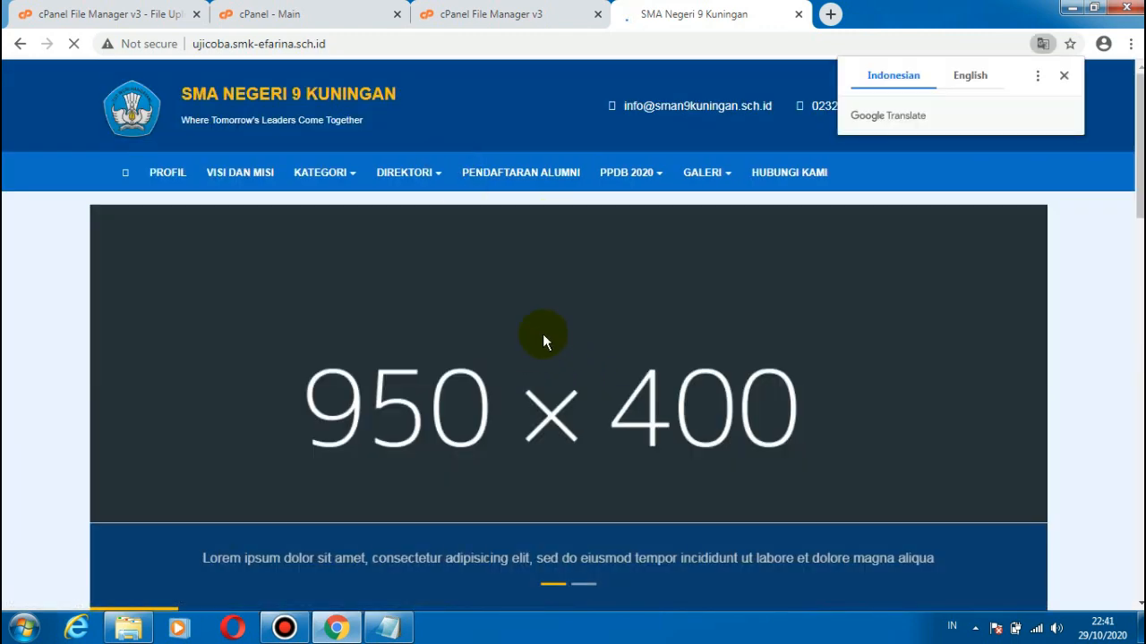
Step: Dismiss the translation prompt and look through the home page of the installed school website
left_click(1064, 76)
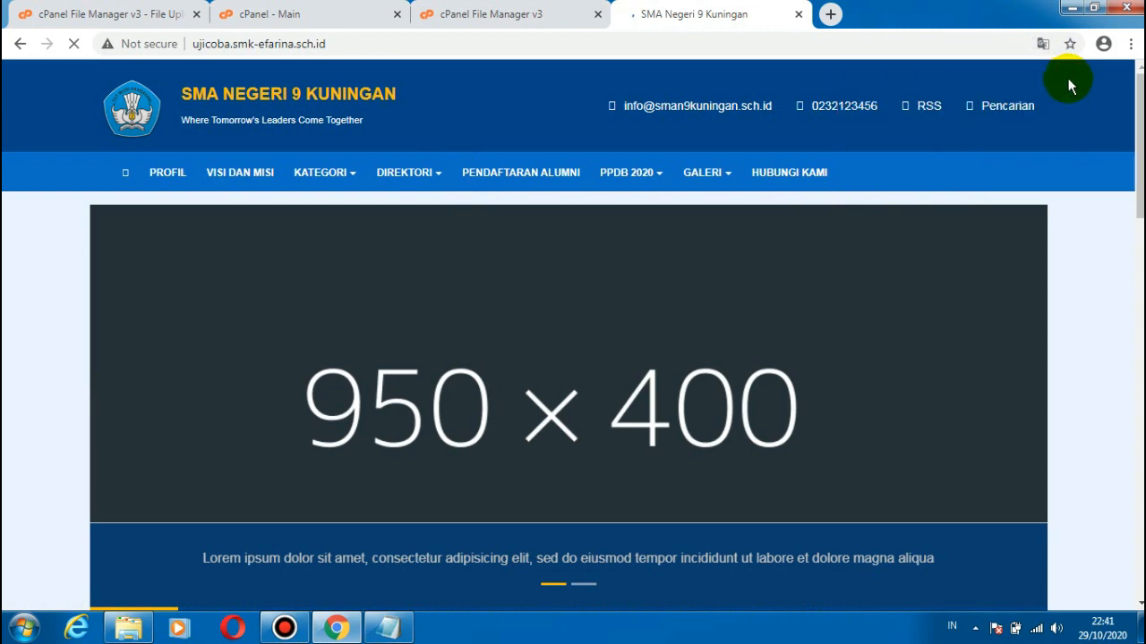
scroll(1125, 319, "down", 7)
scroll(1110, 129, "up", 5)
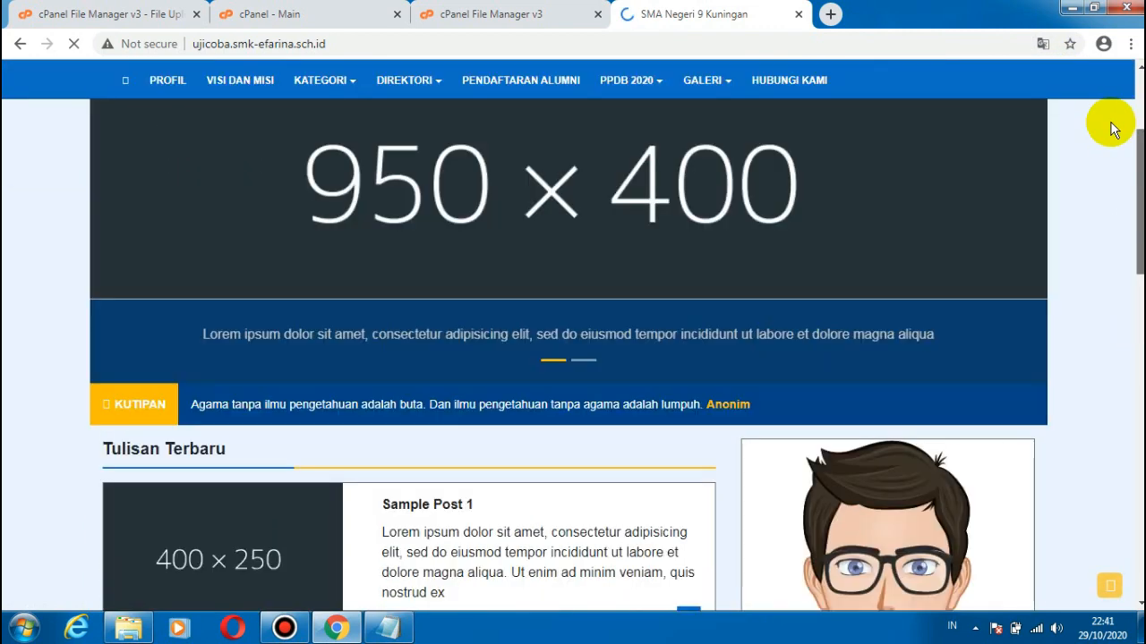
scroll(1110, 130, "down", 1)
scroll(1105, 107, "up", 3)
scroll(1119, 224, "down", 9)
scroll(1126, 276, "up", 1)
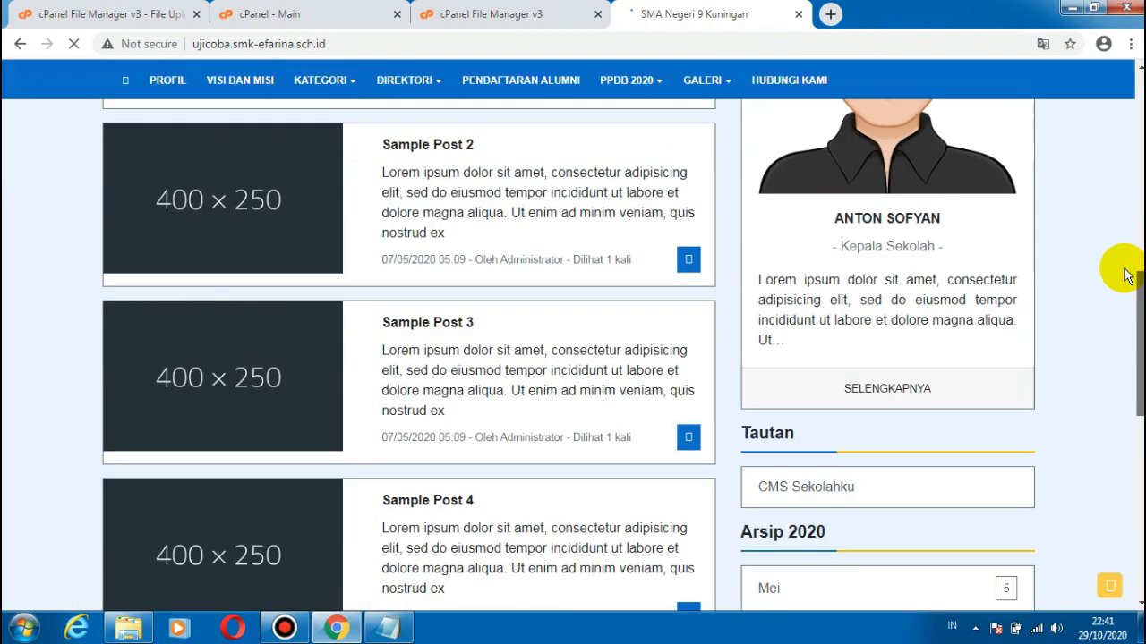
scroll(1126, 276, "up", 2)
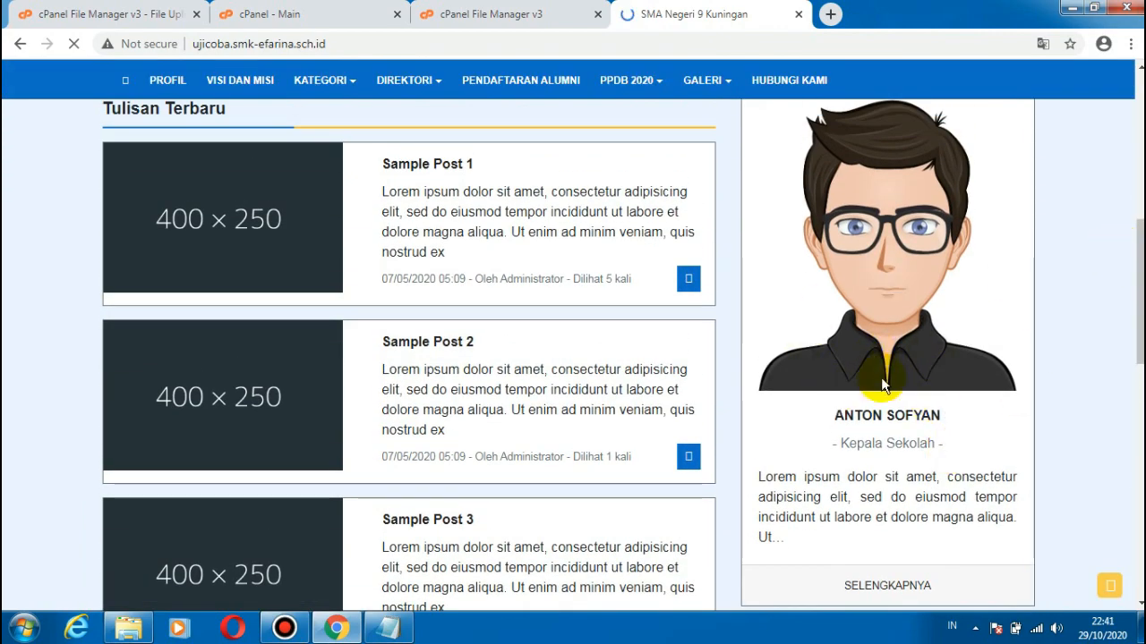
Step: View the website's connection security information and go back to the cPanel home page
left_click(121, 52)
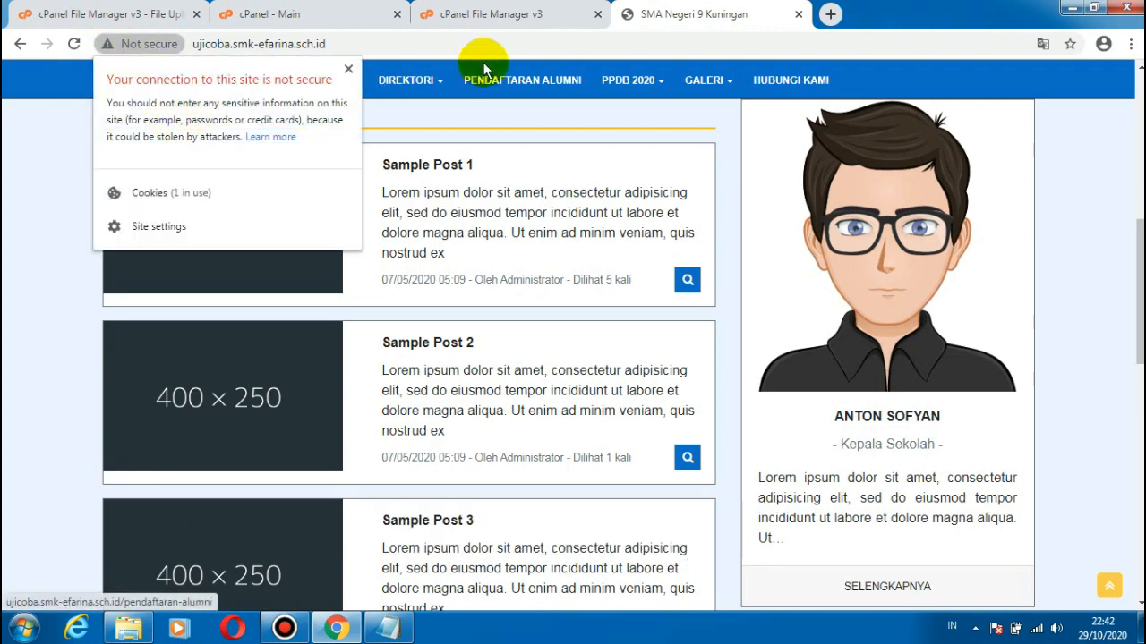
left_click(501, 13)
left_click(502, 13)
left_click(302, 9)
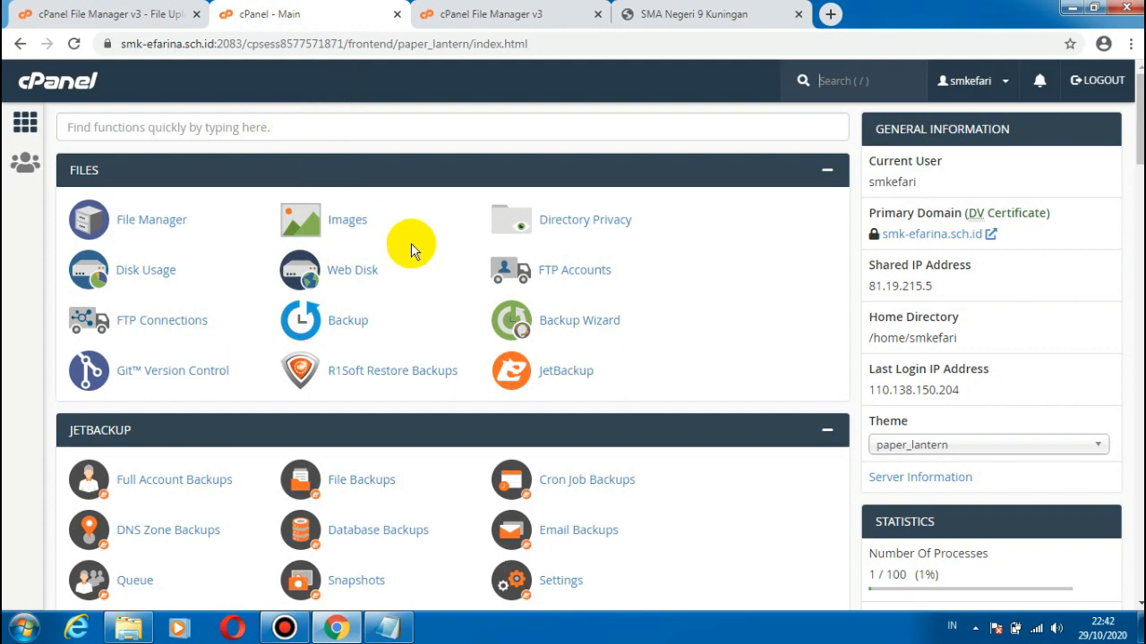
mouse_move(1139, 121)
left_mouse_down()
mouse_move(1140, 219)
mouse_move(1140, 118)
left_mouse_up()
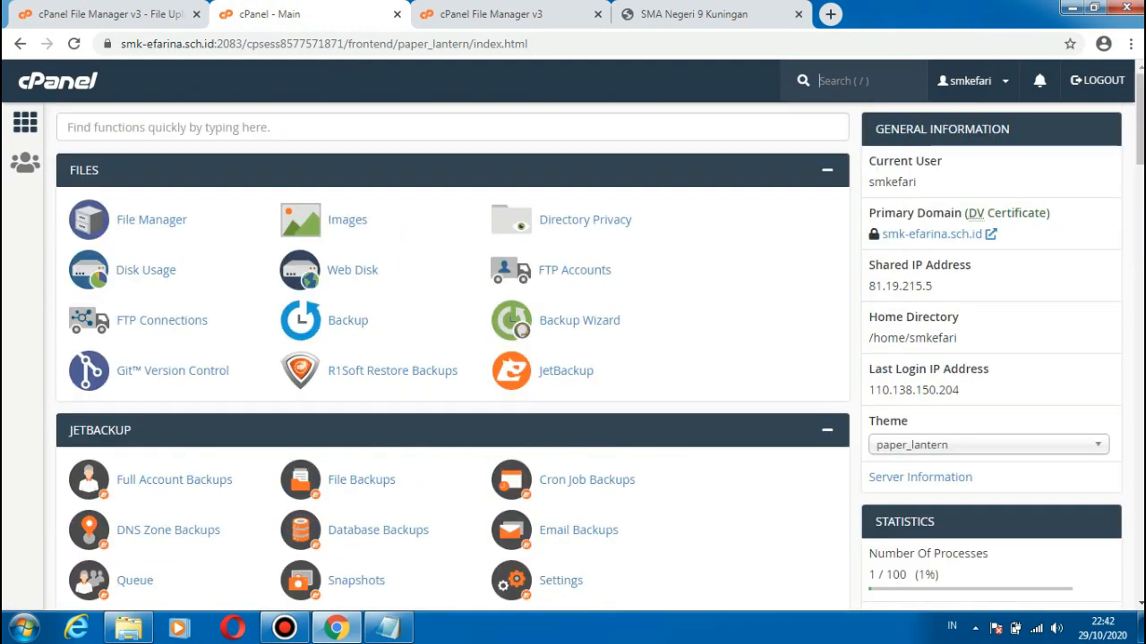
Step: Search the cPanel functions for "sub", open Subdomains, and view the redirection settings of ujicoba.smk-efarina.sch.id
left_click(314, 118)
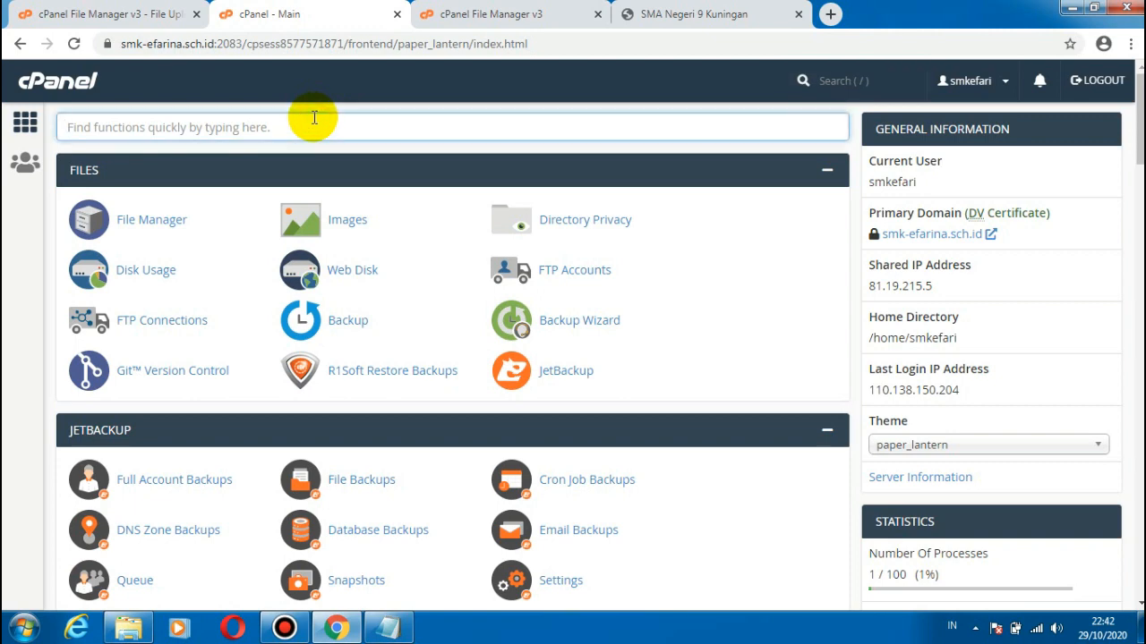
type("sub")
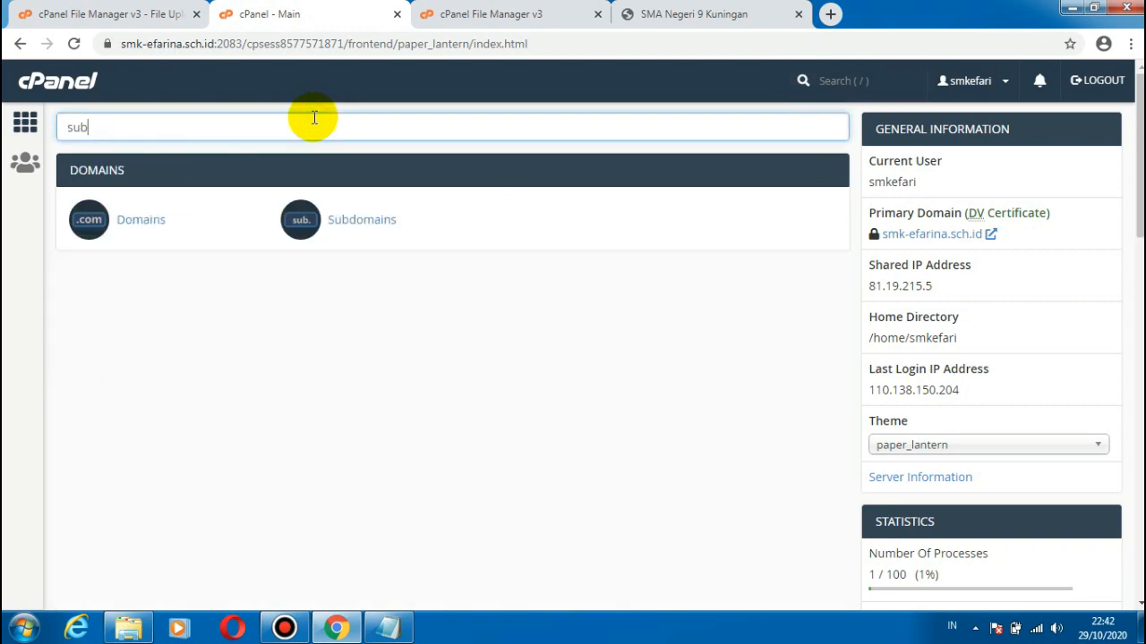
left_click(390, 224)
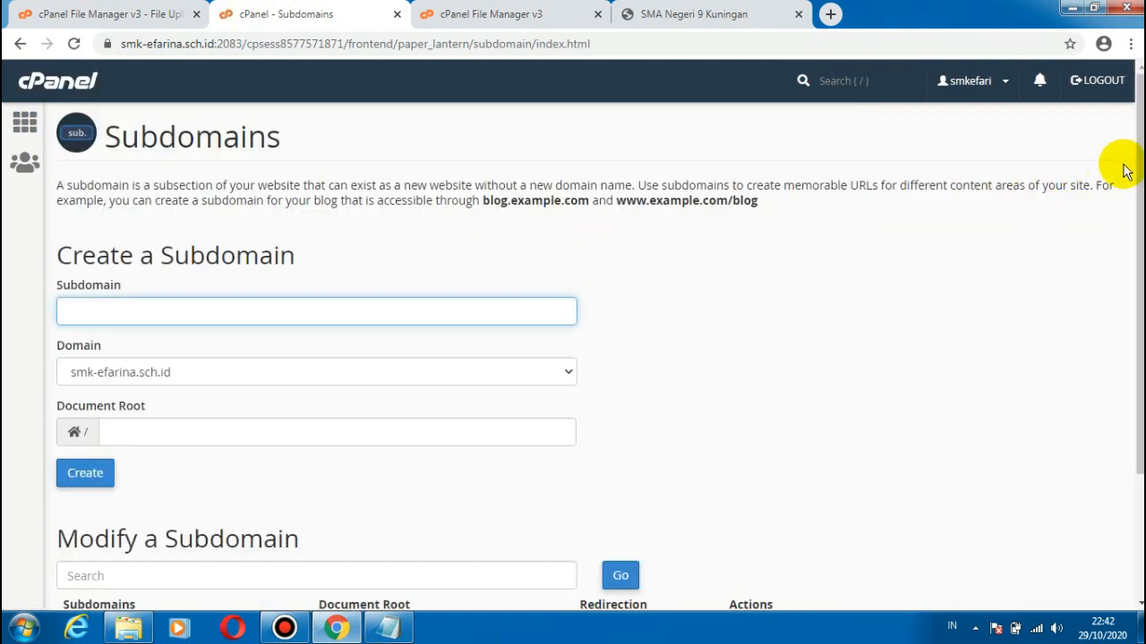
scroll(1118, 166, "down", 2)
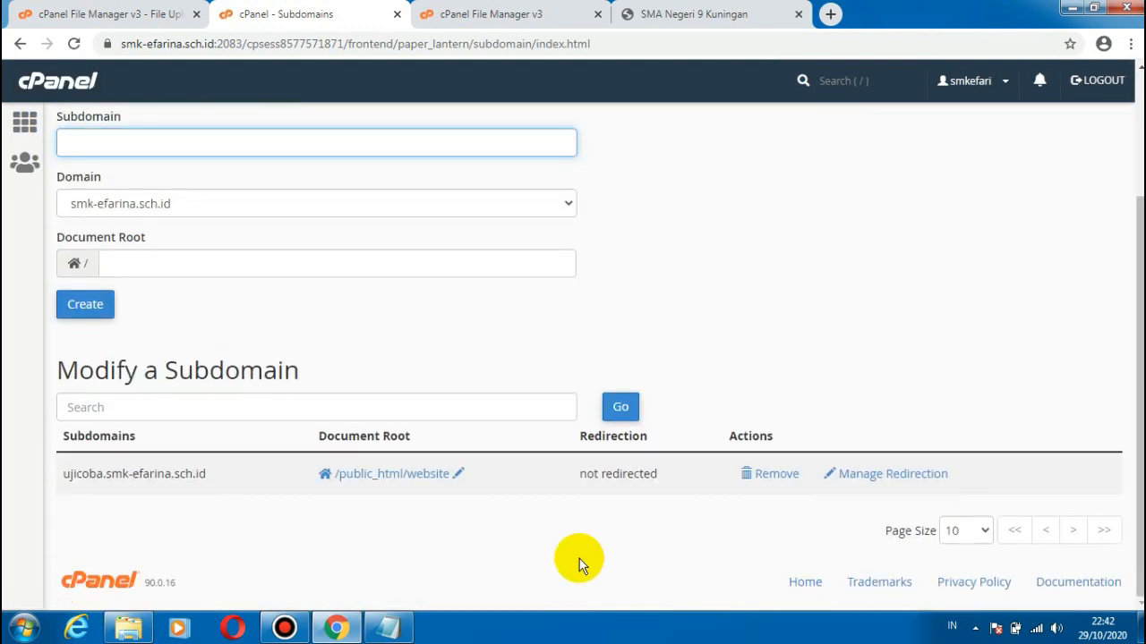
left_click(916, 476)
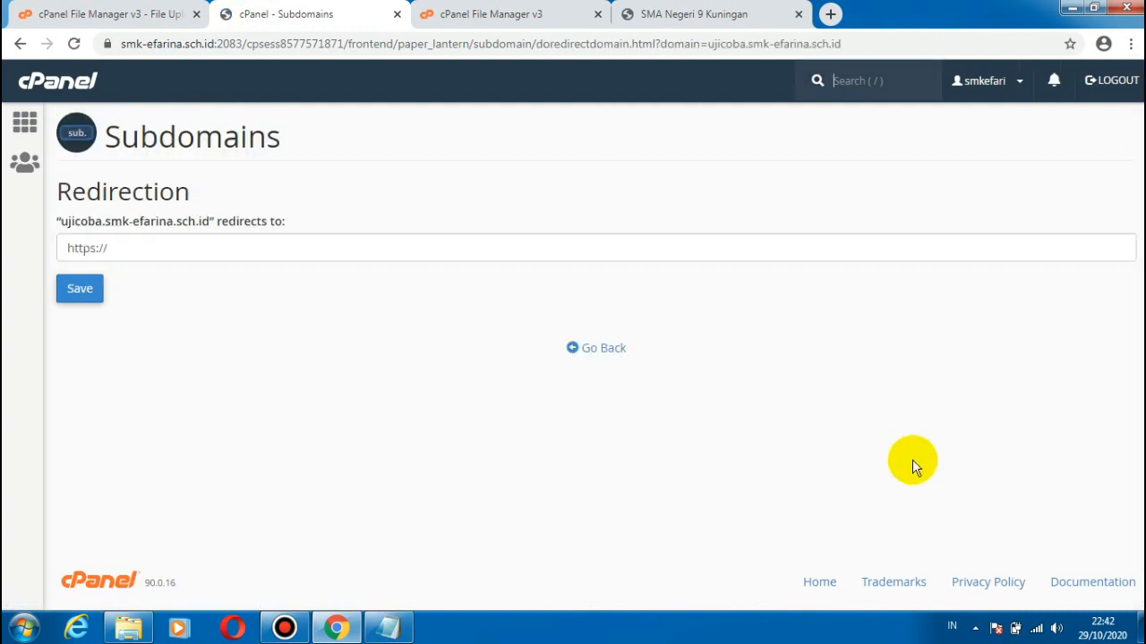
Step: Leave the redirection settings unsaved and look through the functions on the cPanel home page
left_click(25, 123)
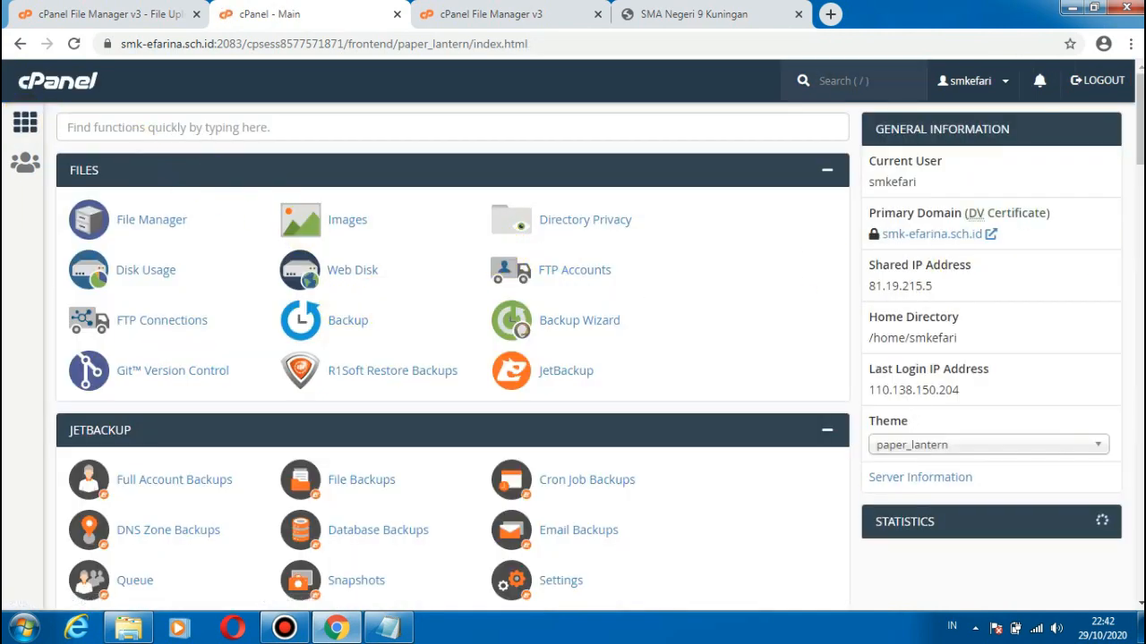
scroll(670, 302, "down", 6)
left_click_drag(1141, 217, 1141, 109)
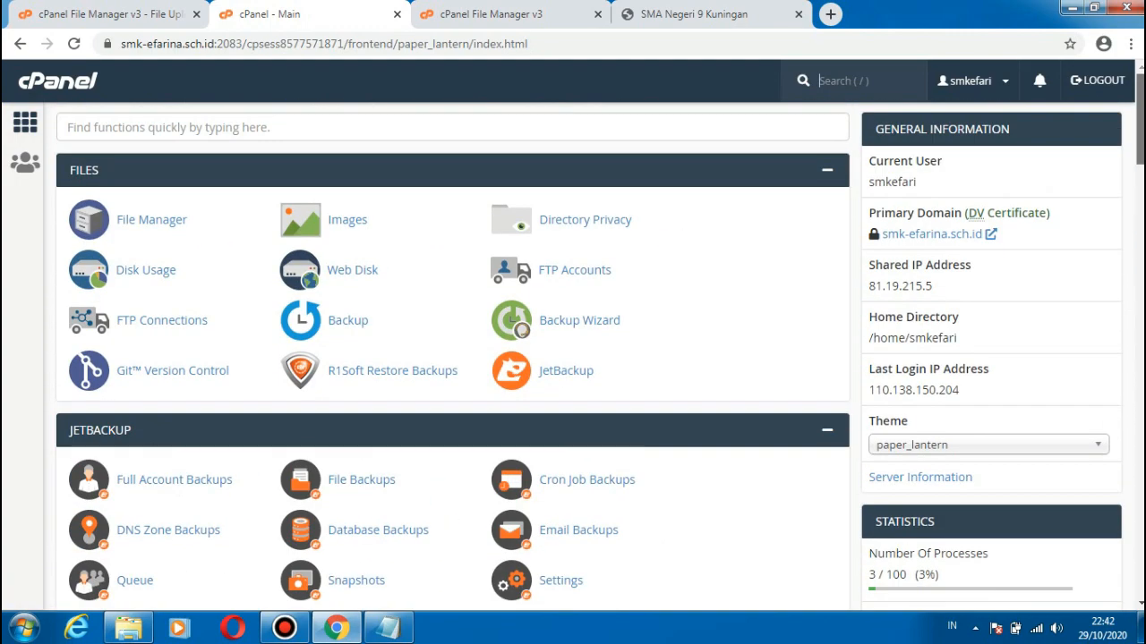
Step: Search the cPanel functions for "ssl", open SSL/TLS, and go to its private keys page
left_click(292, 132)
type("ssl")
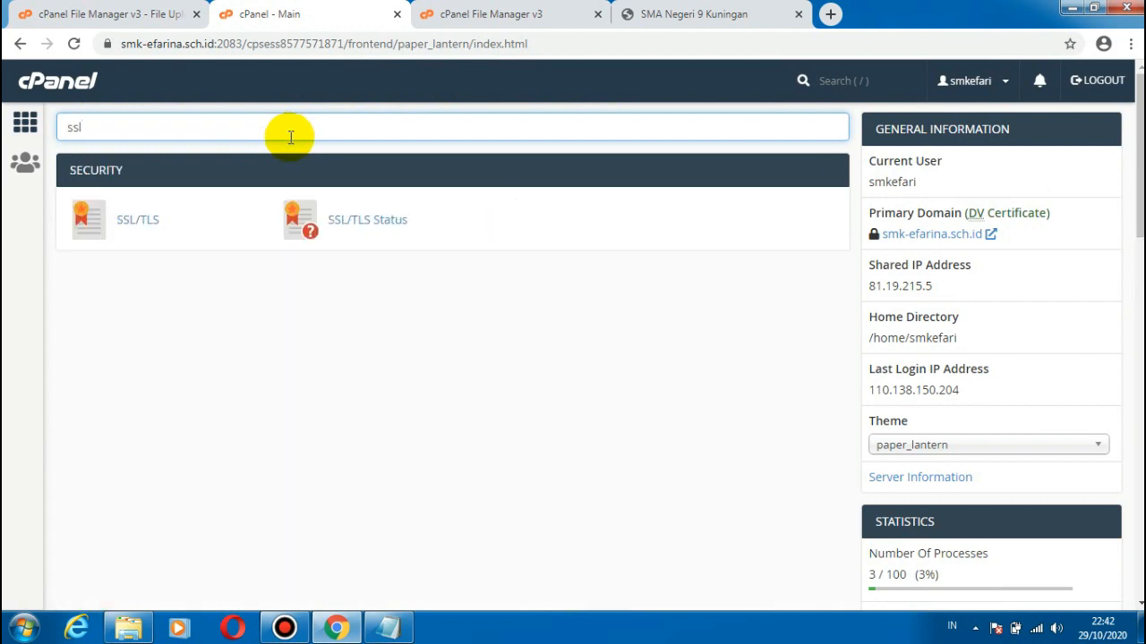
left_click(155, 222)
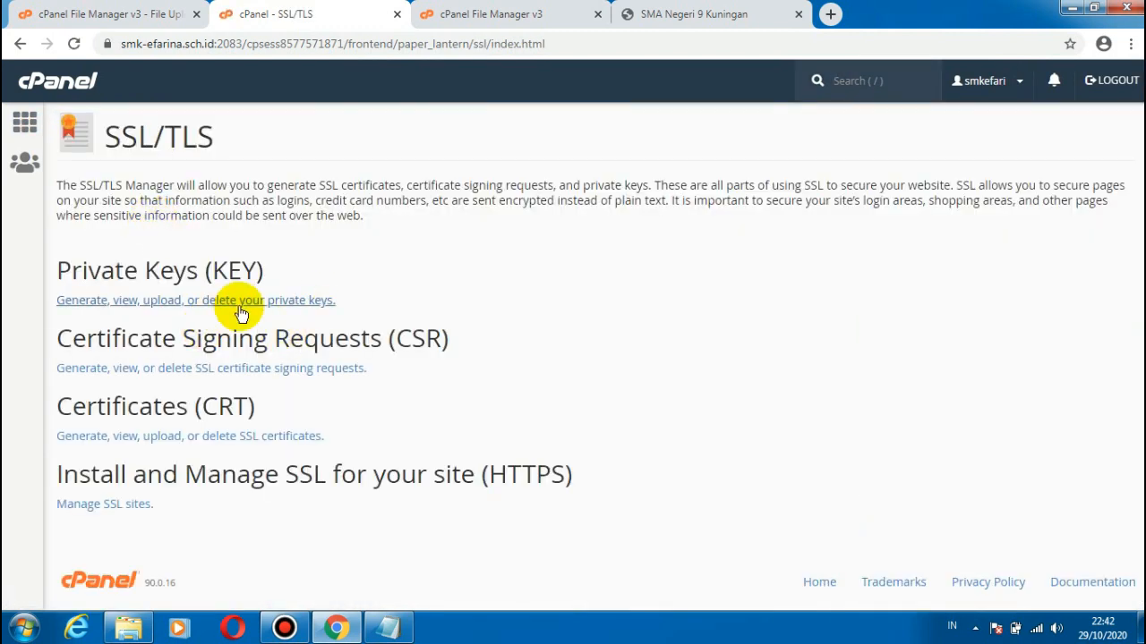
left_click(244, 302)
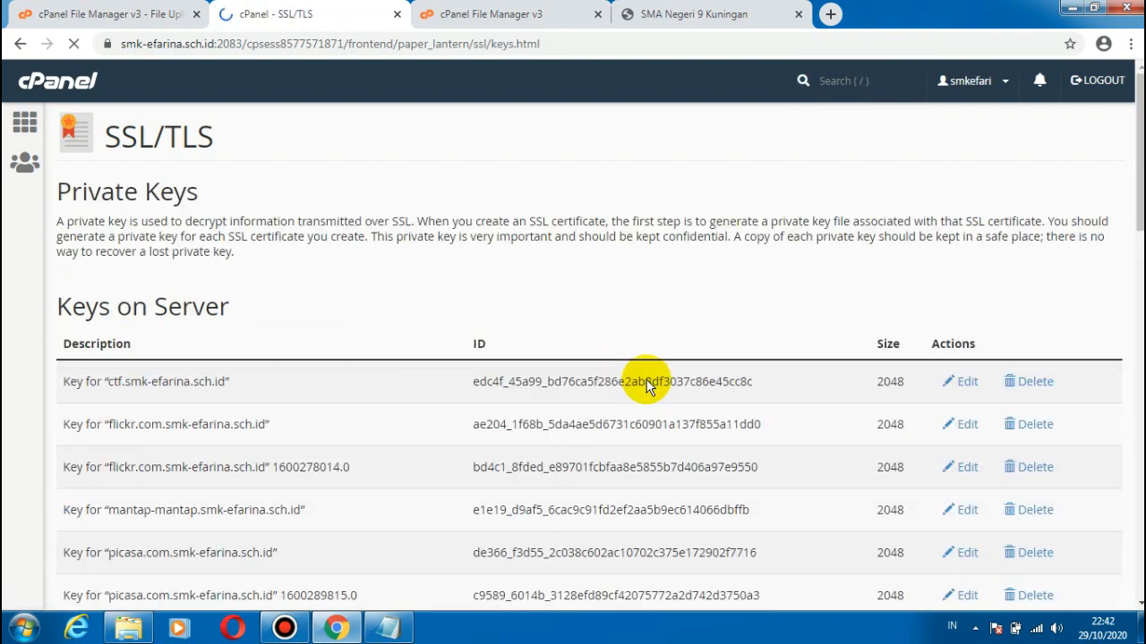
Step: Look through the private keys on the server and the new key form, and return to the cPanel home page
scroll(965, 382, "down", 3)
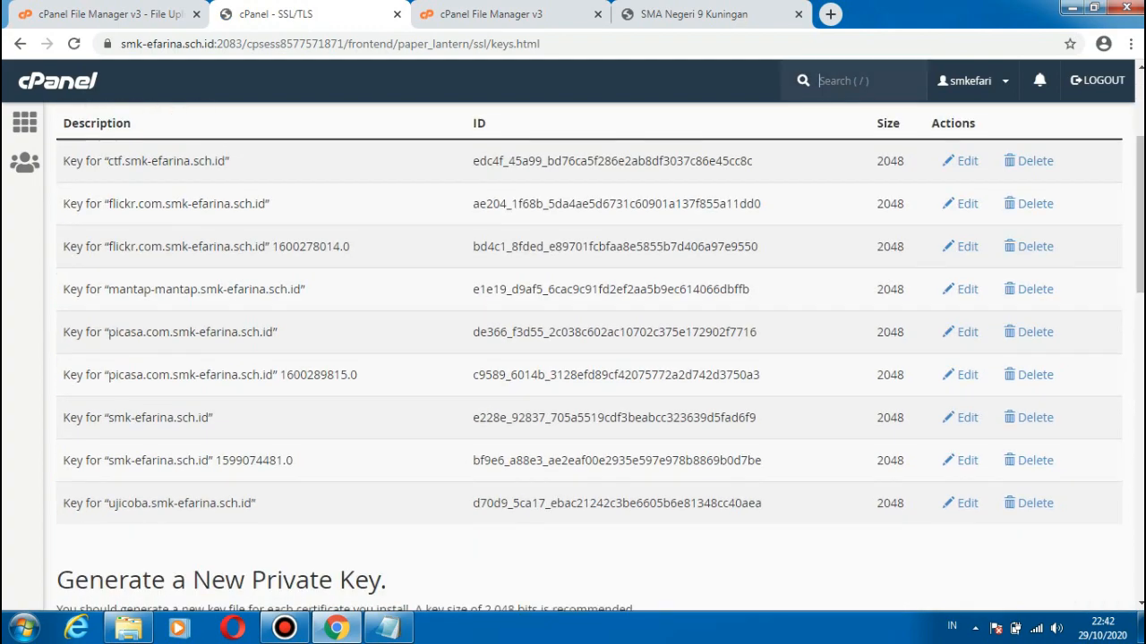
scroll(1129, 340, "down", 6)
left_click_drag(1140, 395, 1140, 325)
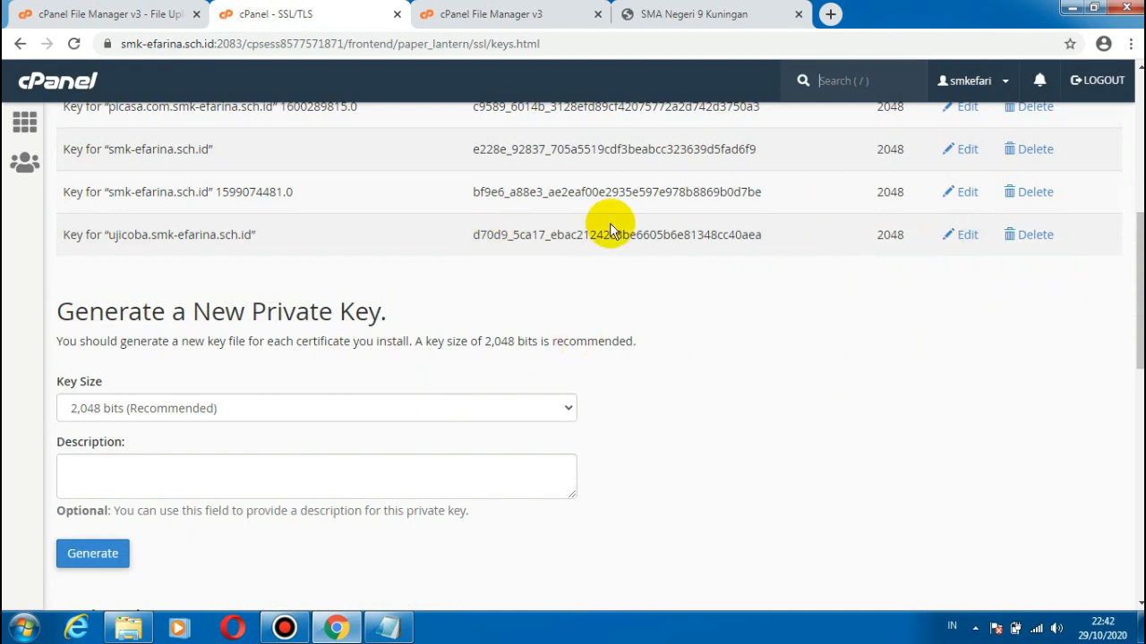
left_click_drag(1140, 258, 1140, 116)
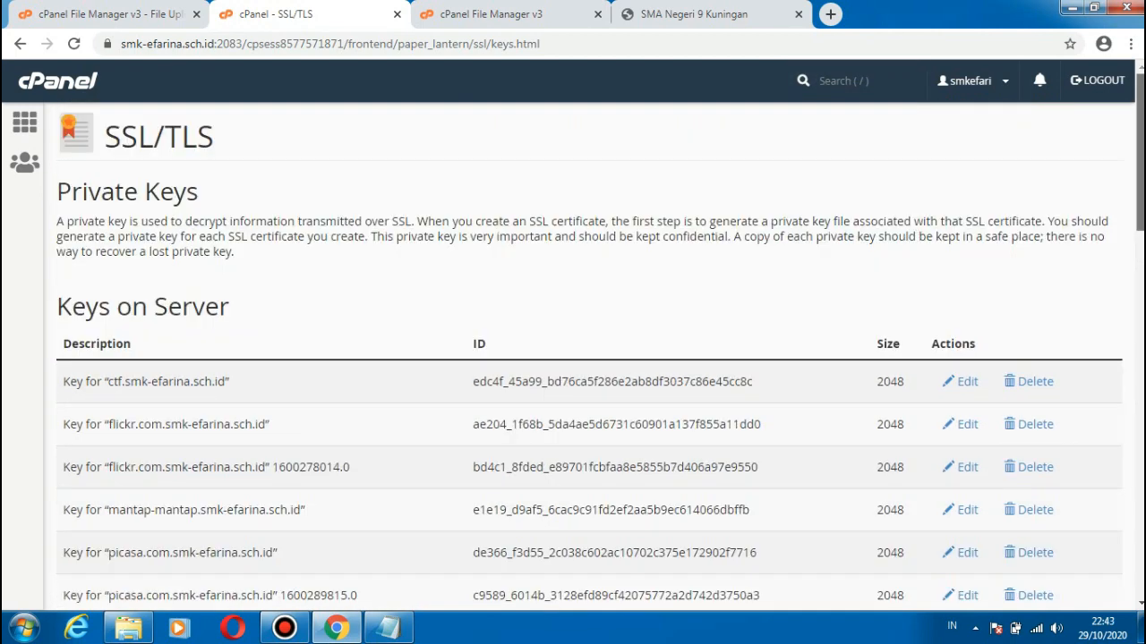
left_click(70, 83)
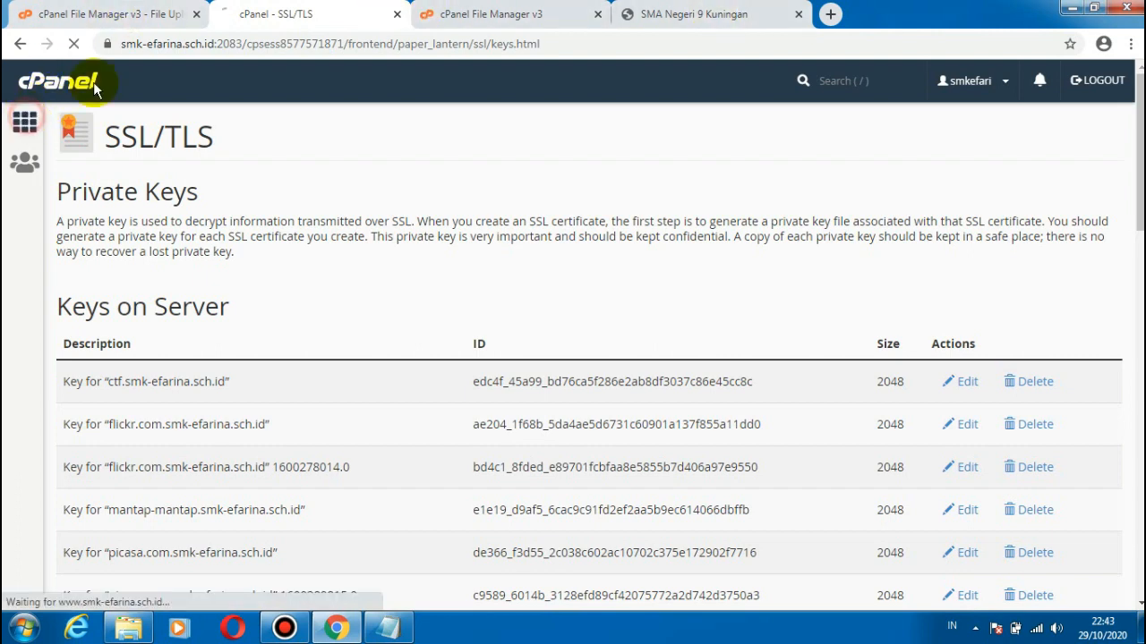
Step: Switch to the school website and open its login page at ujicoba.smk-efarina.sch.id/login
left_click(664, 14)
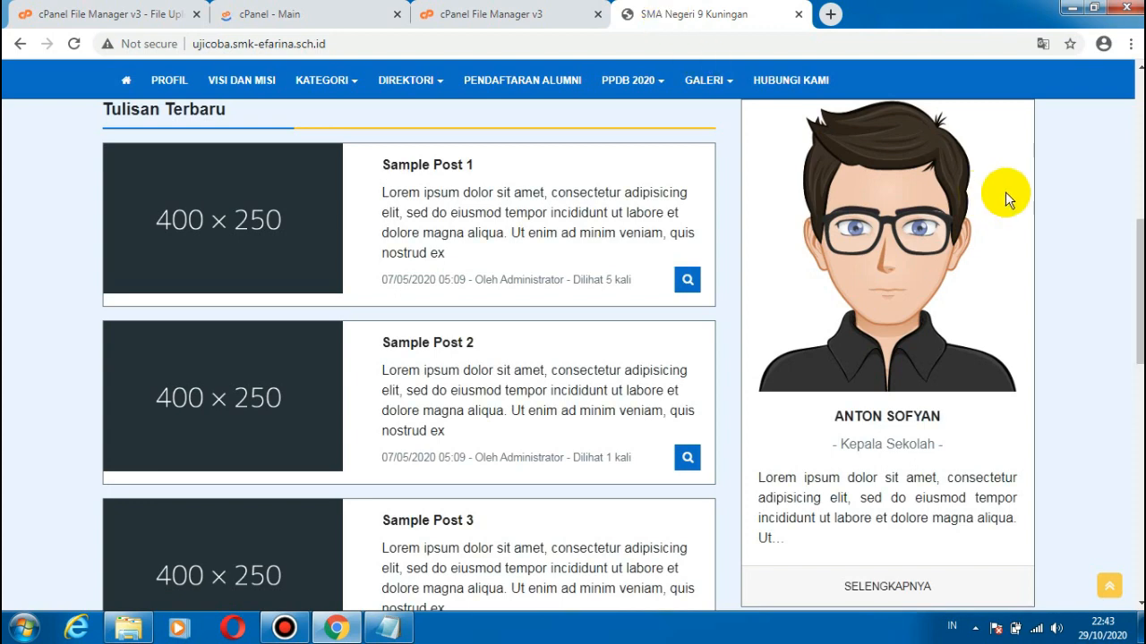
left_click_drag(1140, 292, 1140, 146)
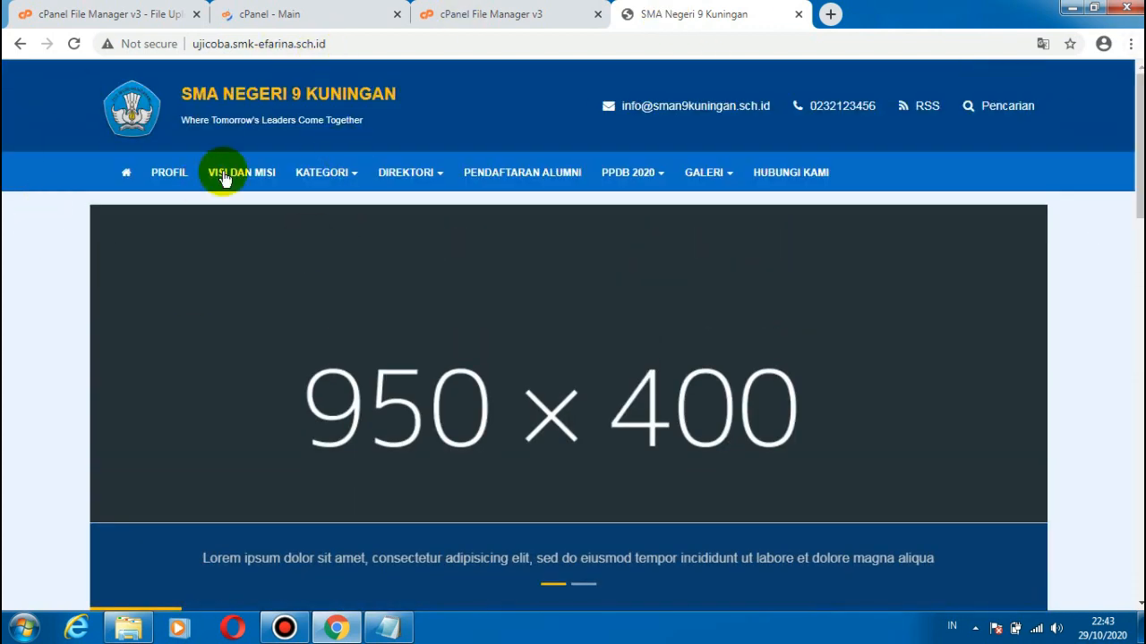
left_click(408, 43)
left_click(408, 43)
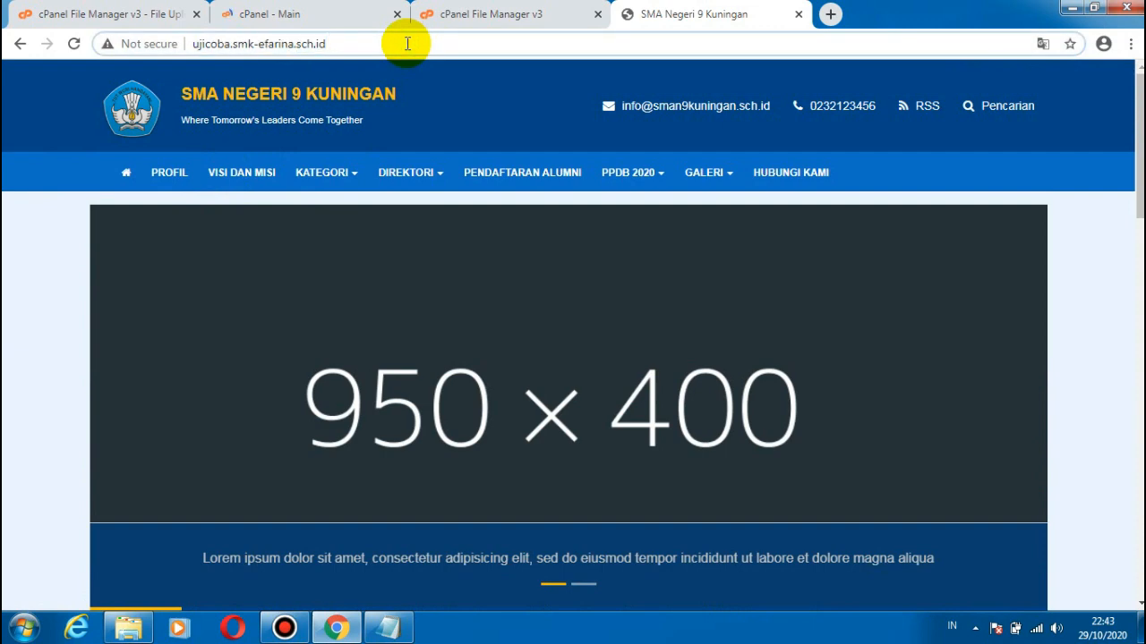
type("/")
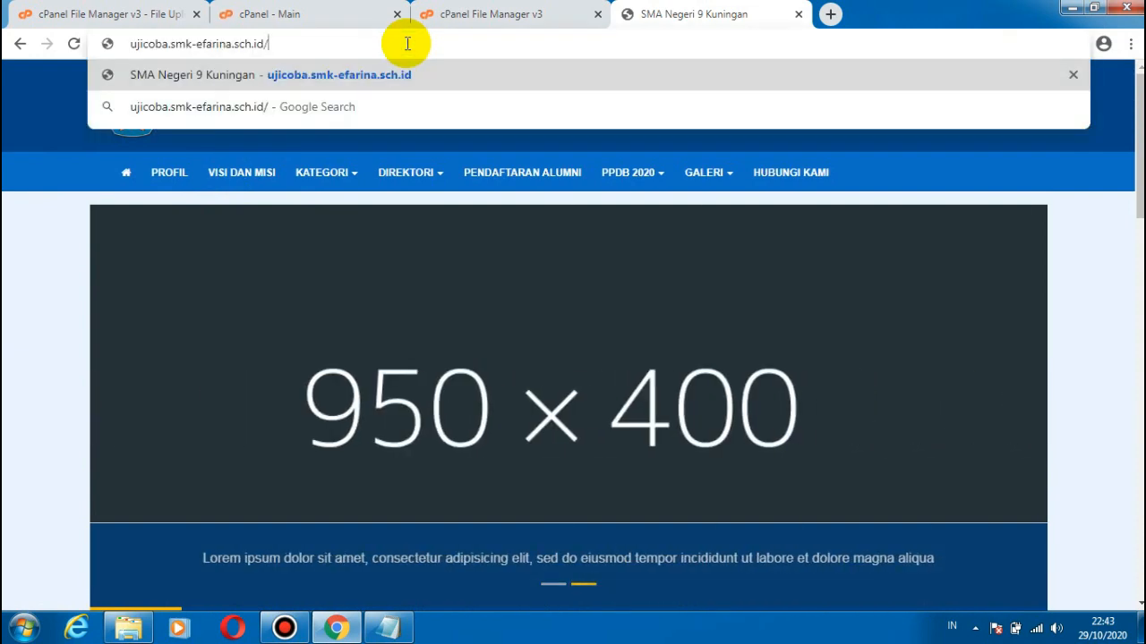
type("login")
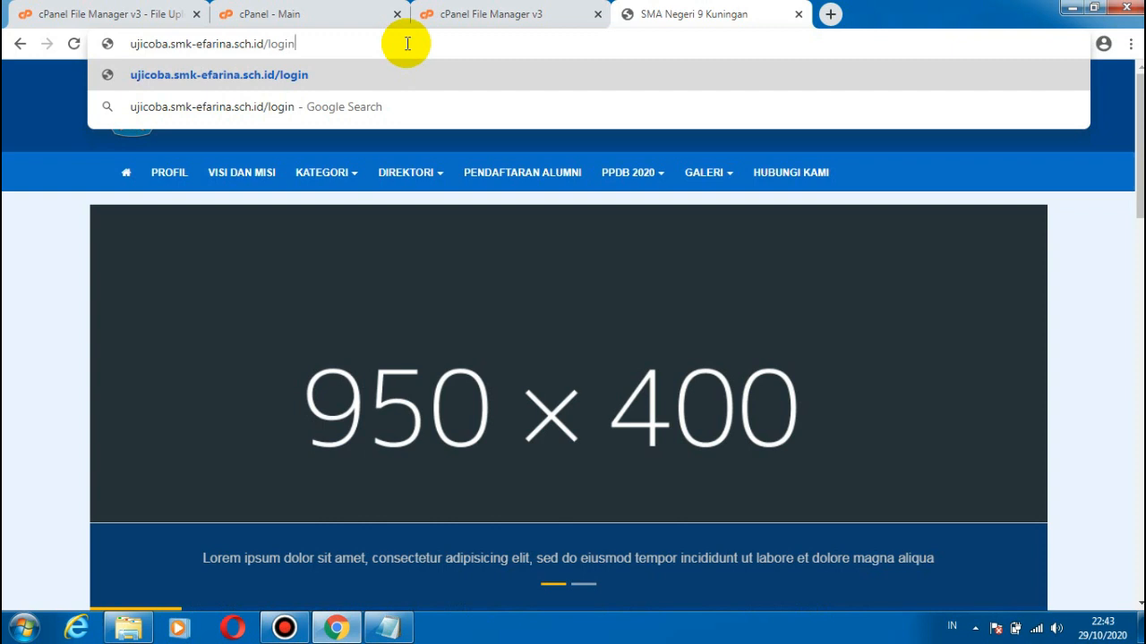
key("Return")
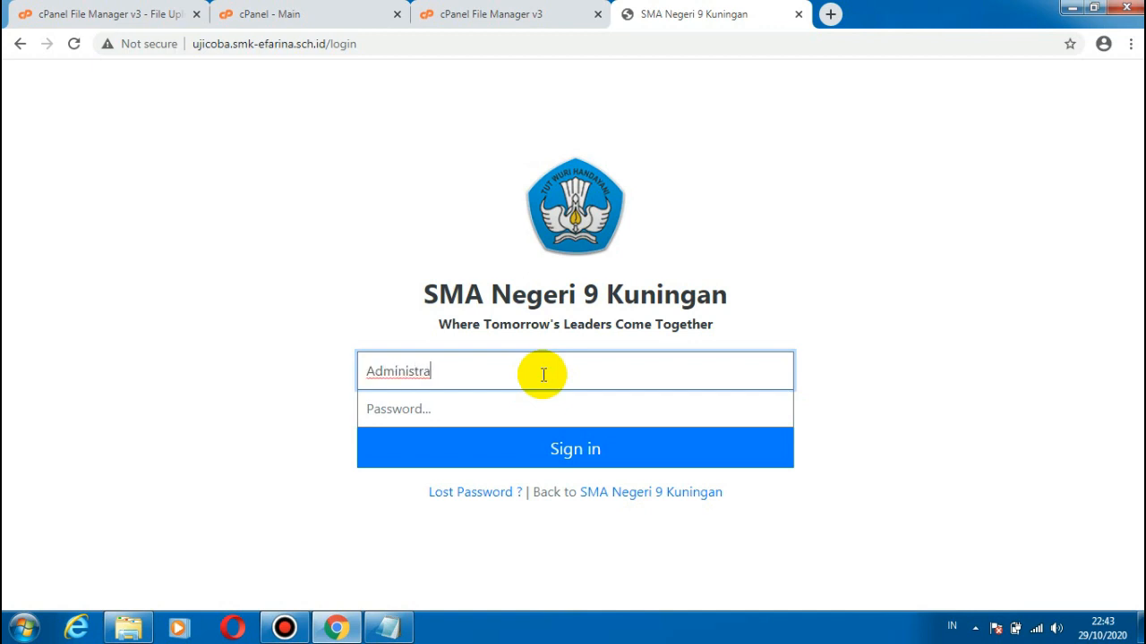
Step: Try to sign in to the school website as Administrator with the account password
left_click(454, 410)
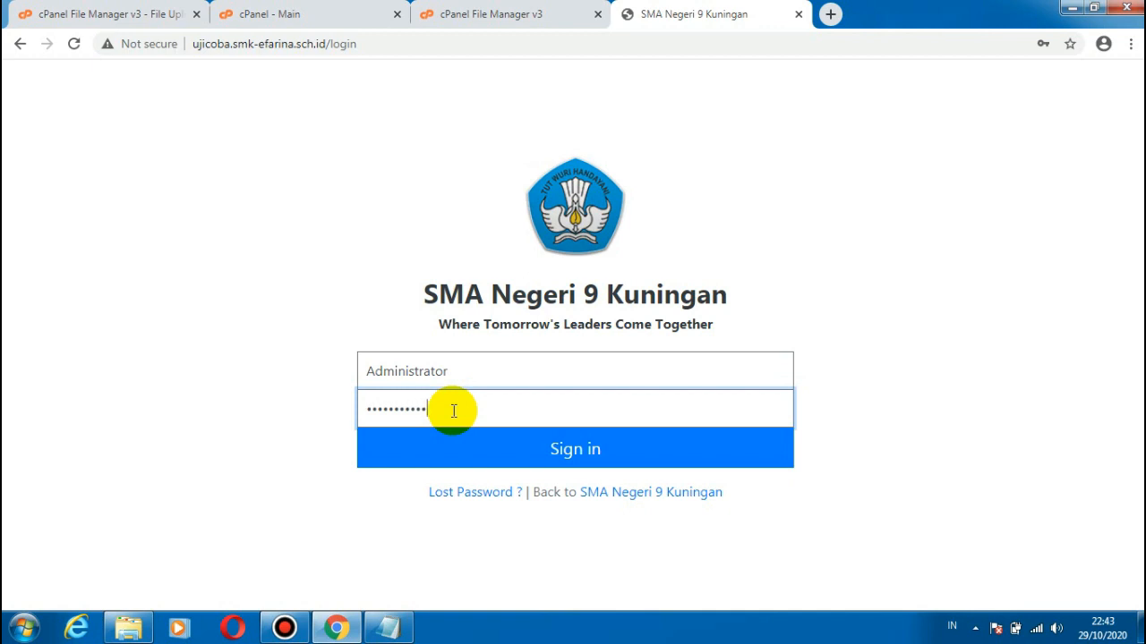
left_click(516, 448)
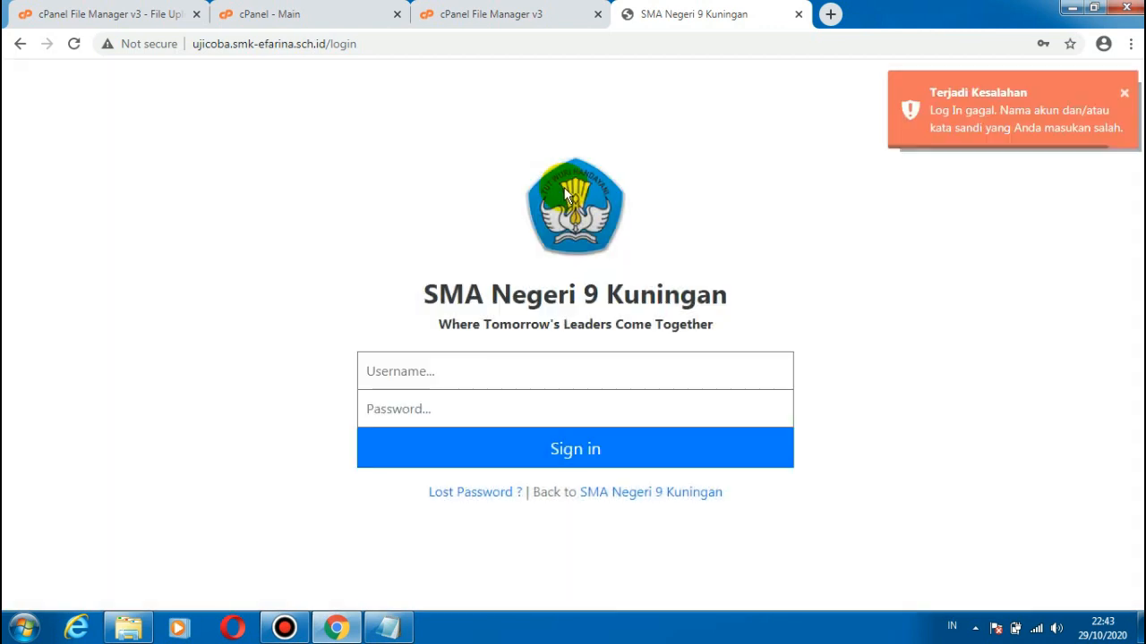
Step: Sign in with the username administrator and the account password, and decline to save the password in the browser
left_click(411, 372)
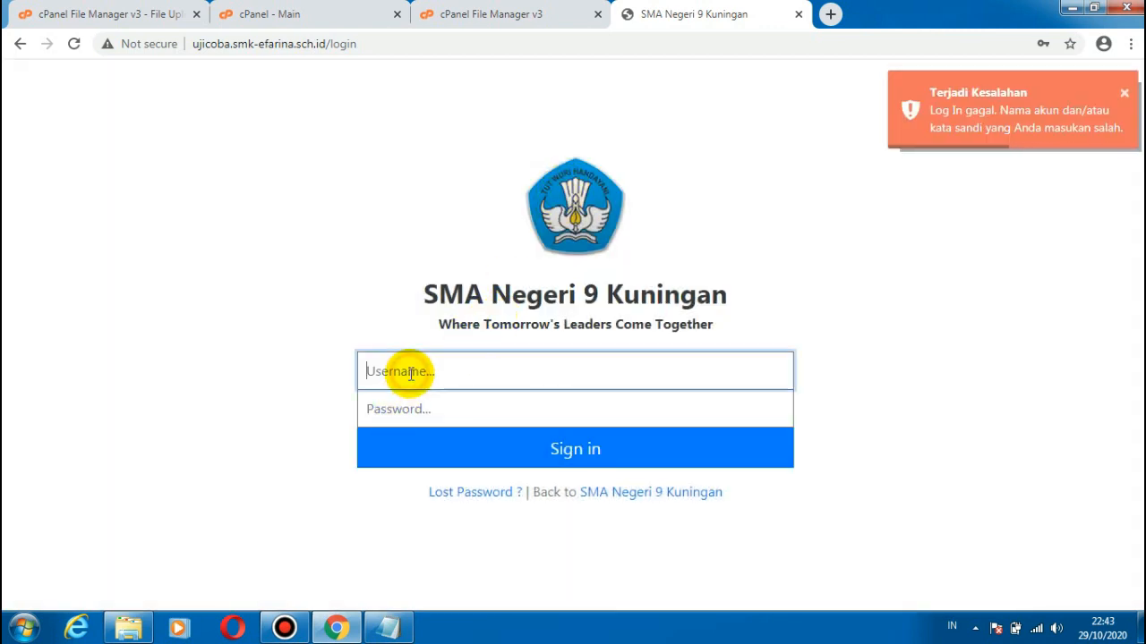
type("administr")
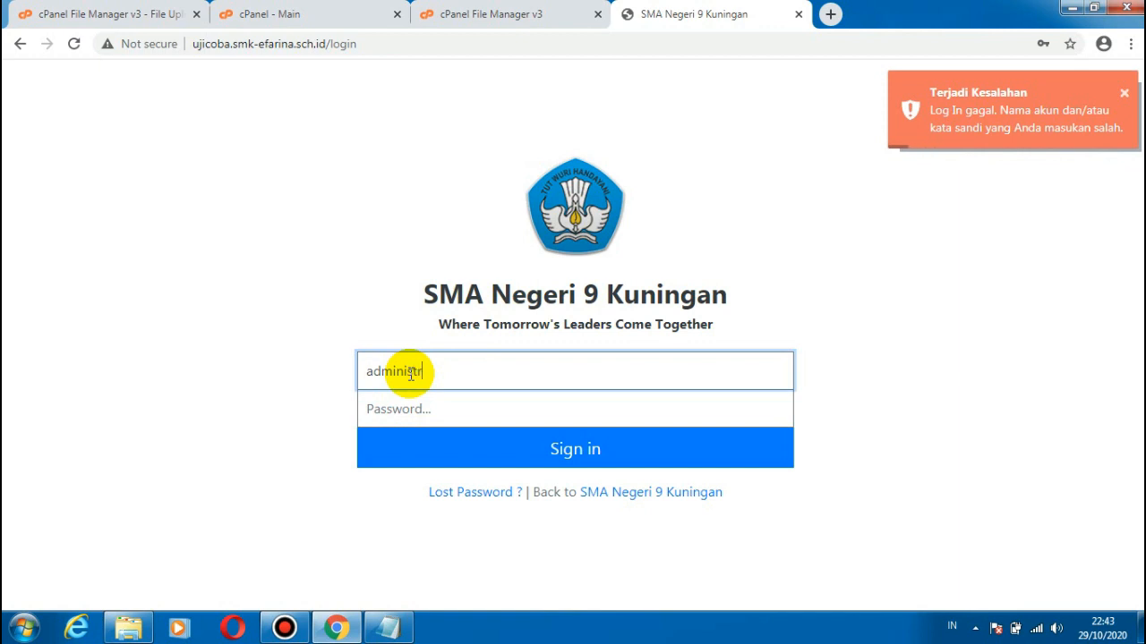
type("ator")
key("ctrl+a")
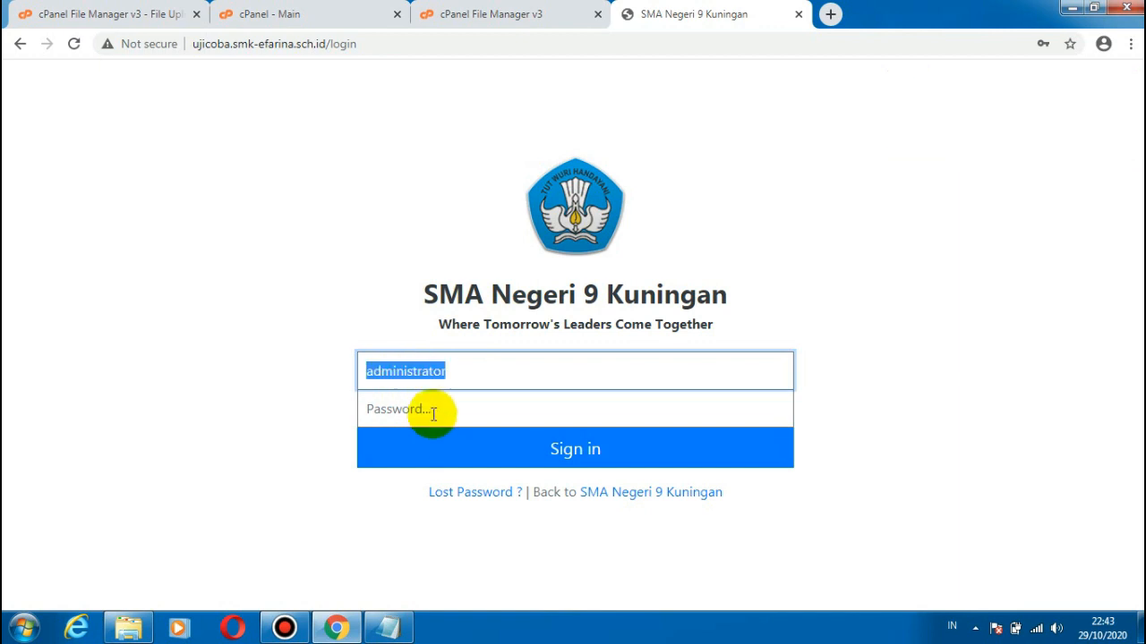
left_click(435, 412)
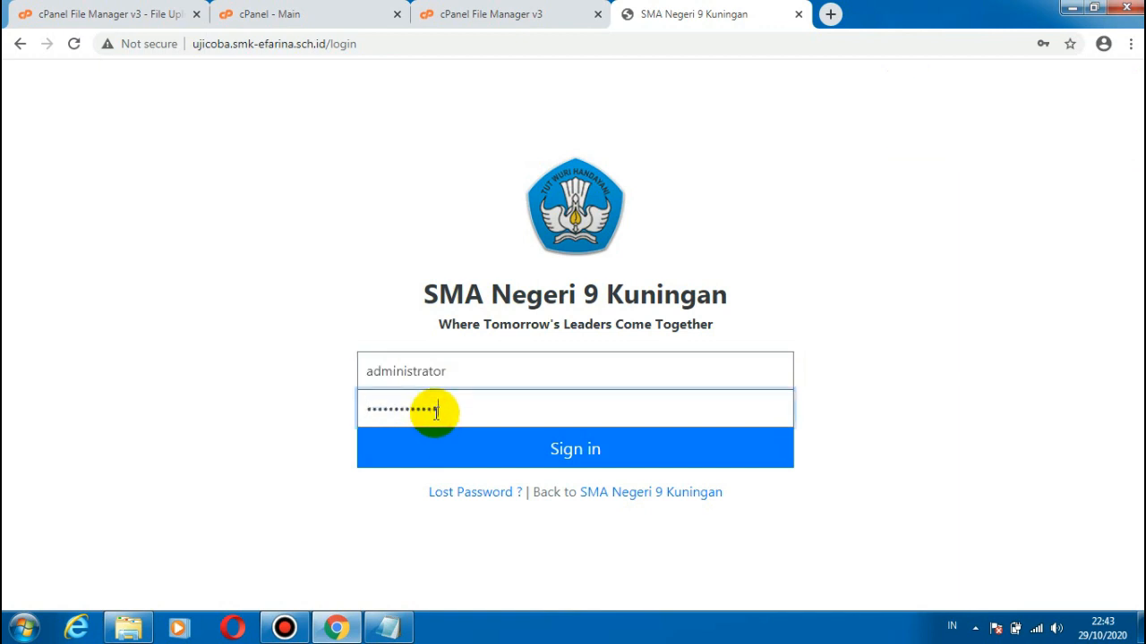
left_click(448, 436)
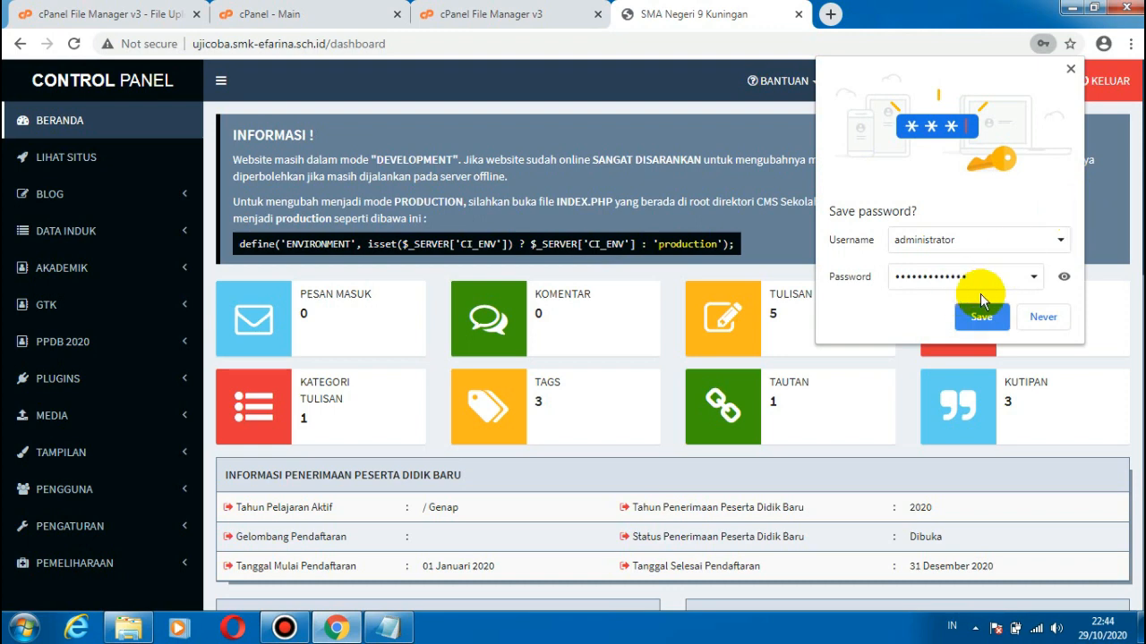
left_click(1043, 319)
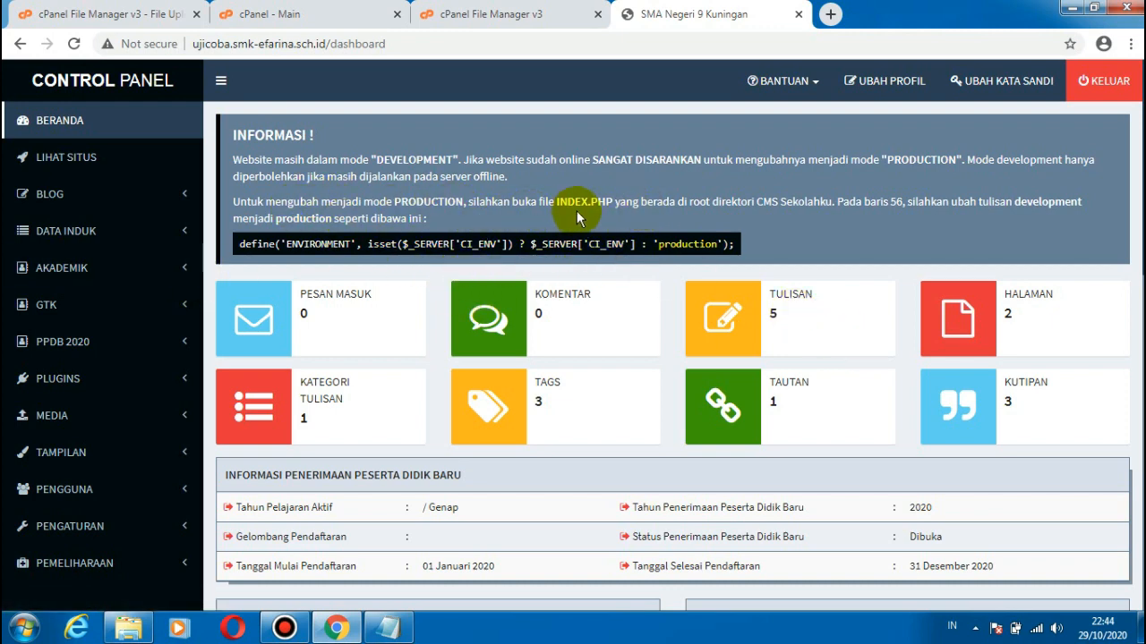
Step: Close the old File Manager page, reopen File Manager from cPanel, and go to the public_html/website folder
left_click(302, 13)
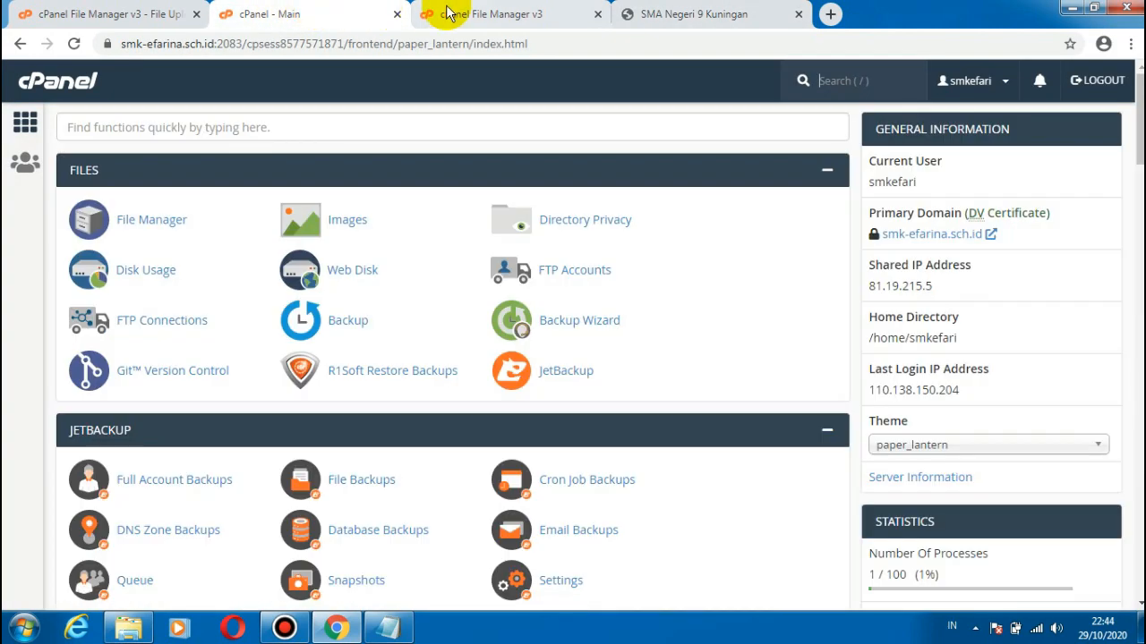
left_click(448, 13)
left_click(269, 13)
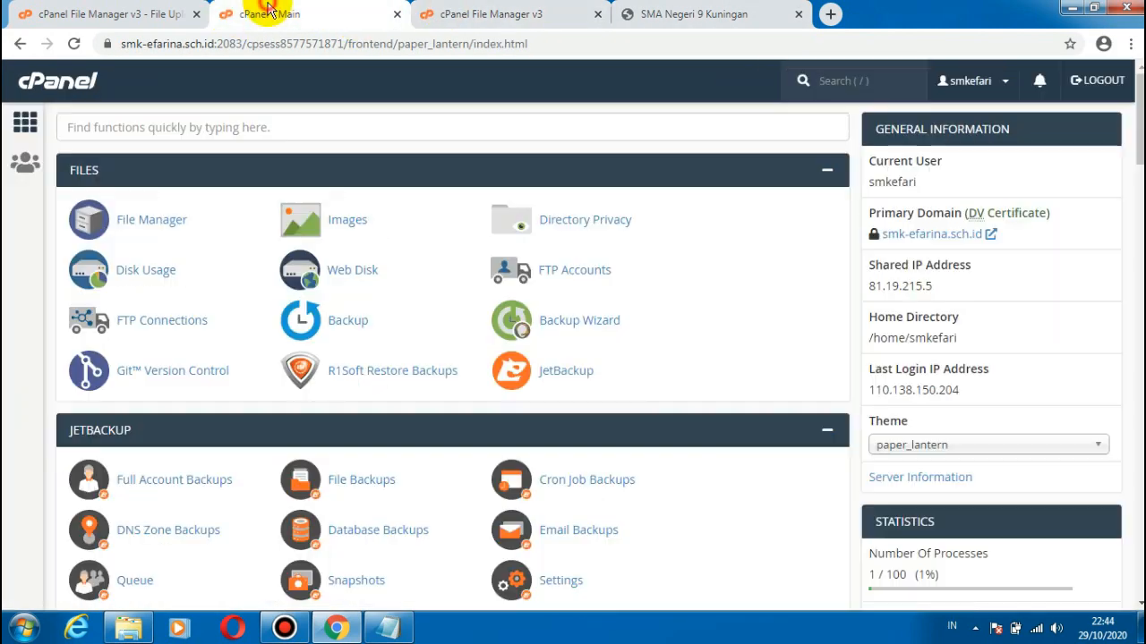
left_click(599, 15)
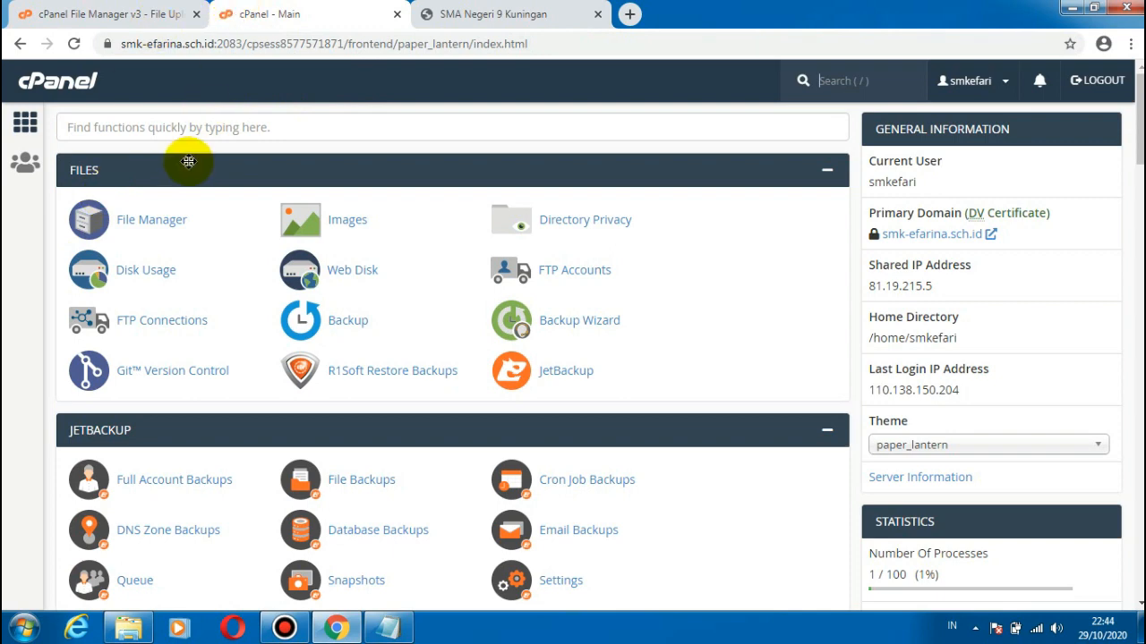
left_click(148, 231)
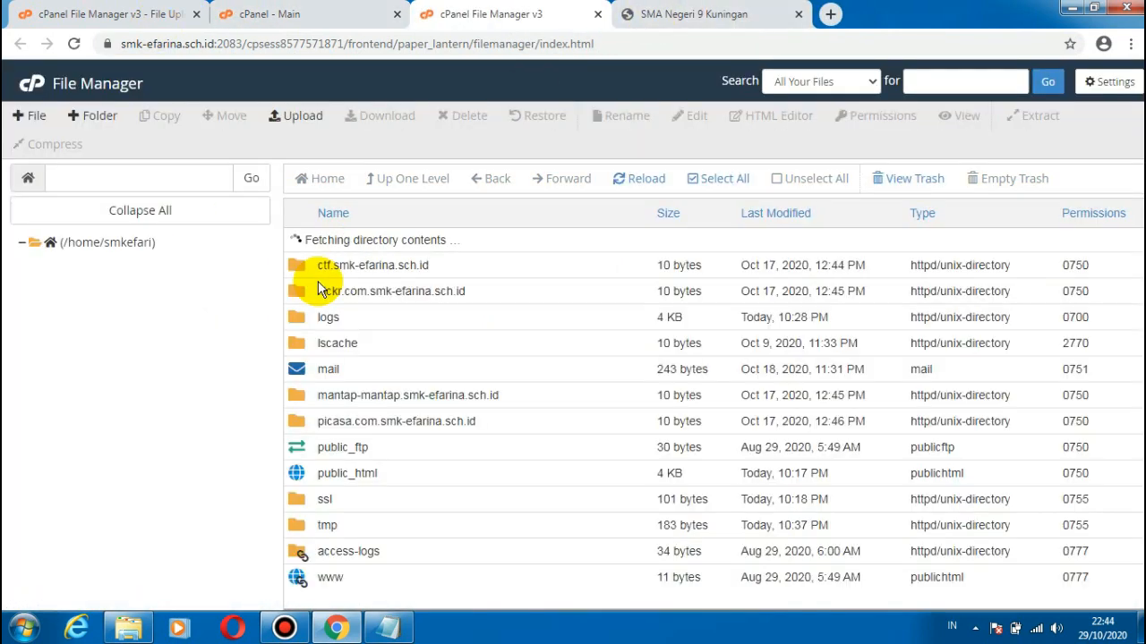
left_click(97, 410)
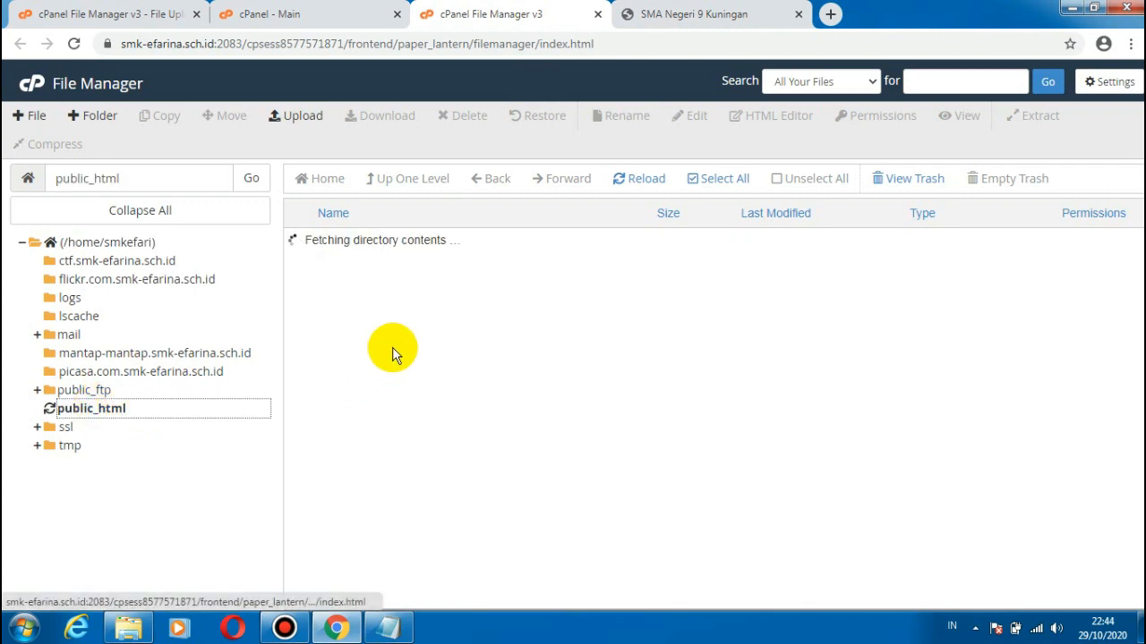
double_click(308, 448)
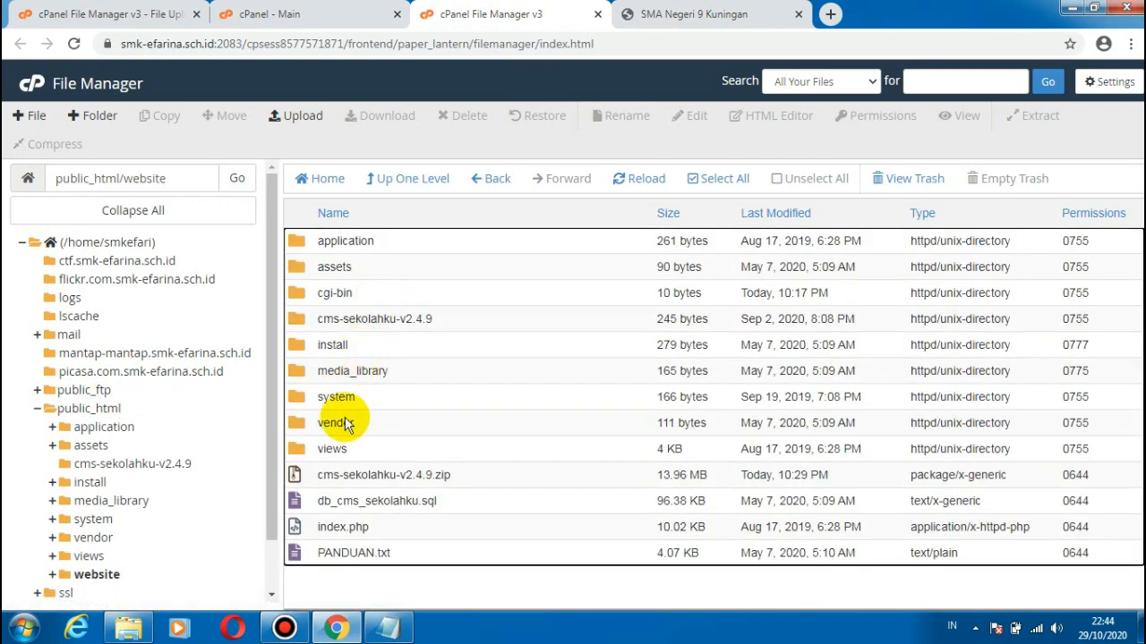
Step: Open index.php from the website folder in the code editor
right_click(344, 526)
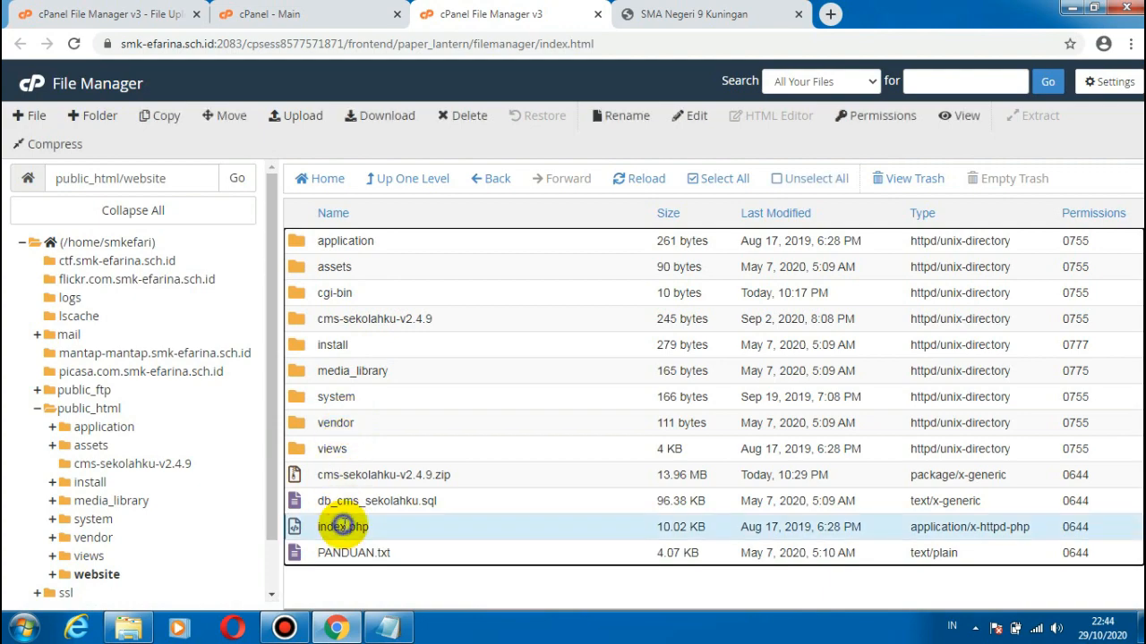
left_click(380, 437)
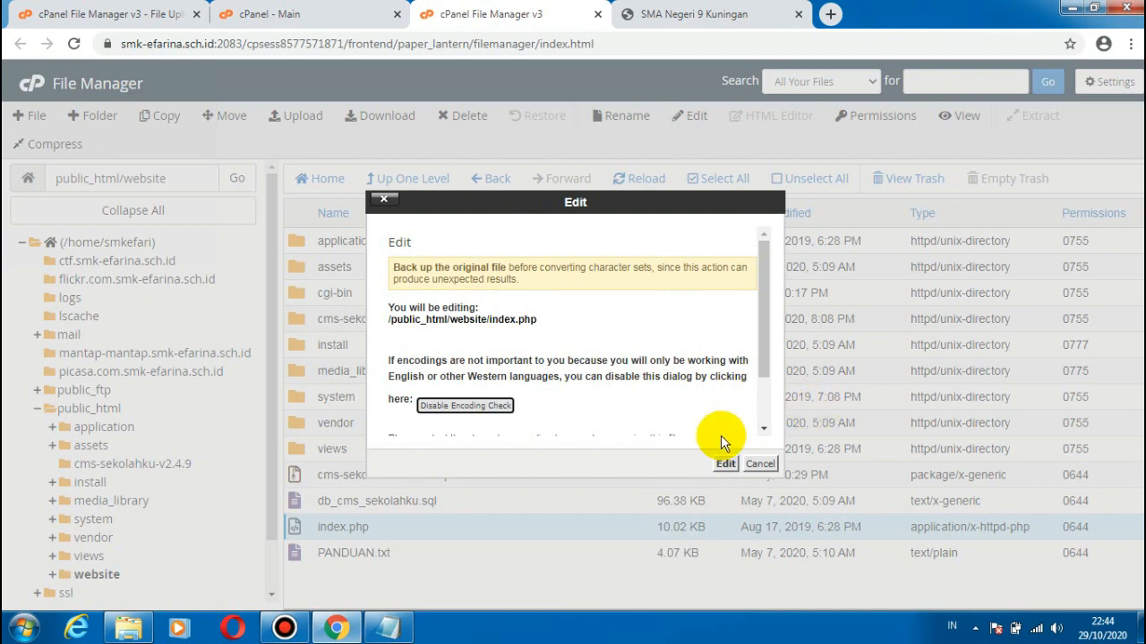
left_click(725, 464)
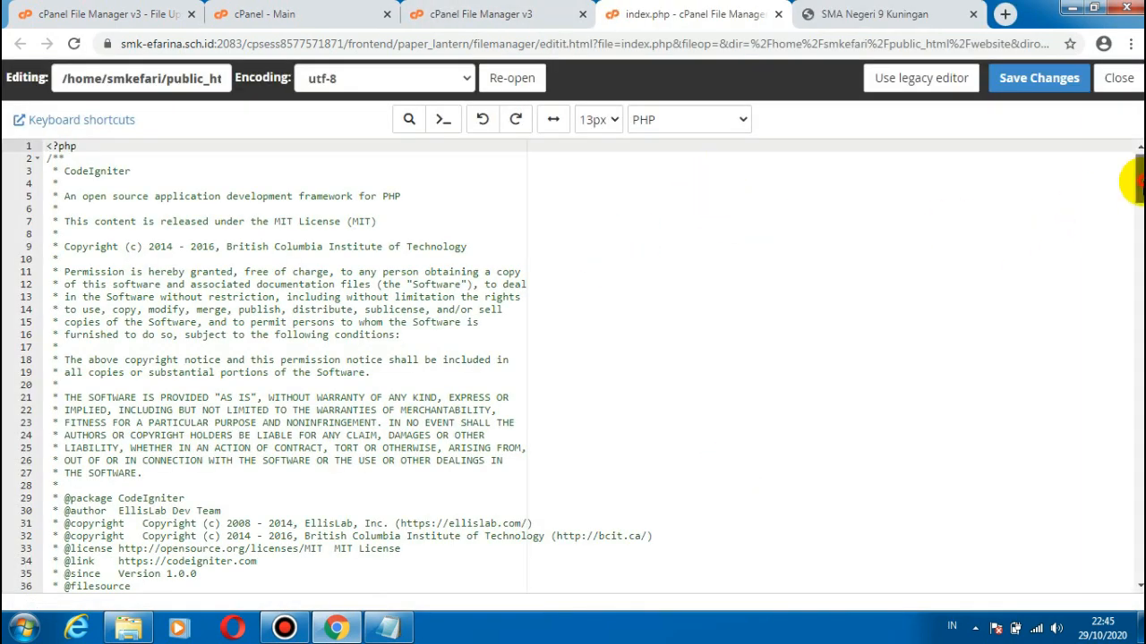
Step: Copy the production ENVIRONMENT define line from the dashboard notice, replace line 56 of index.php with it, and save the file
left_click(895, 13)
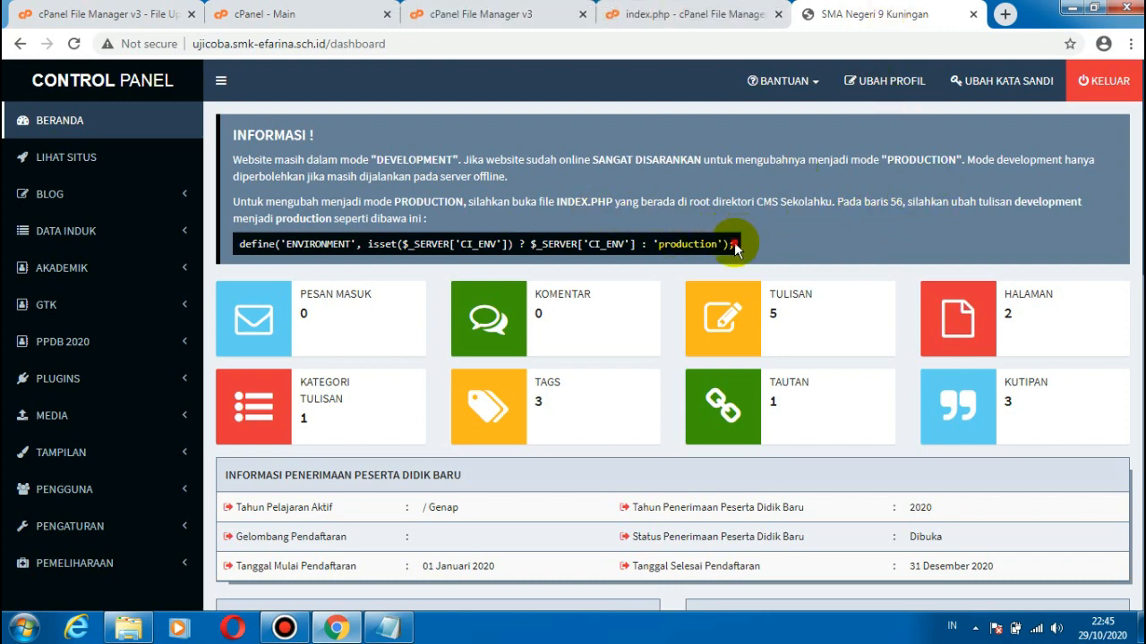
left_click_drag(734, 248, 243, 257)
key("ctrl+c")
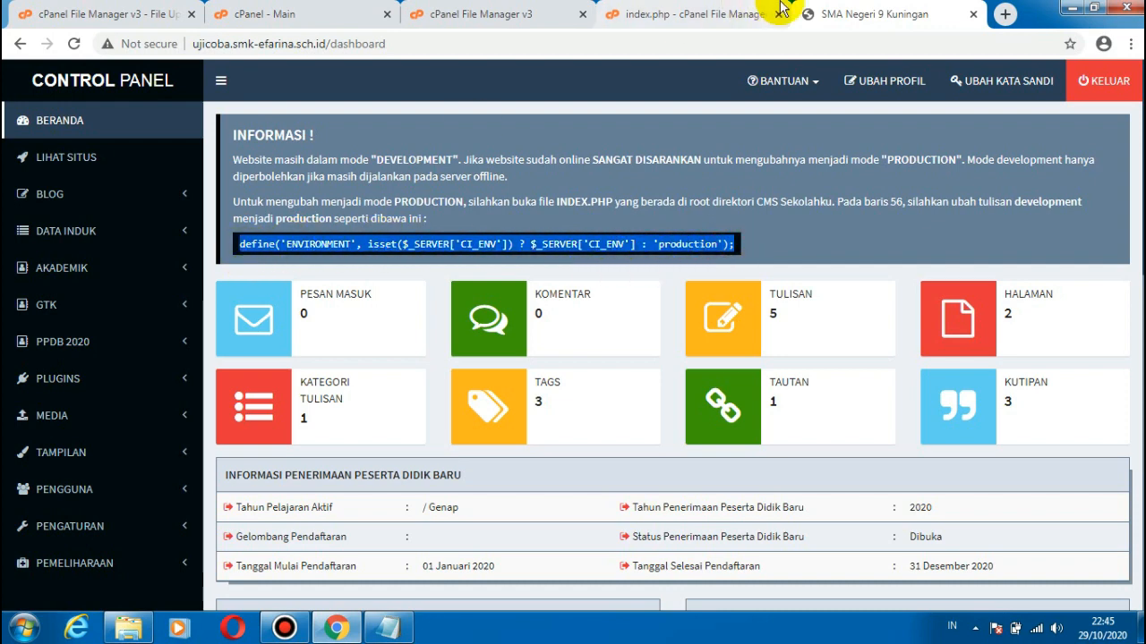
left_click(644, 14)
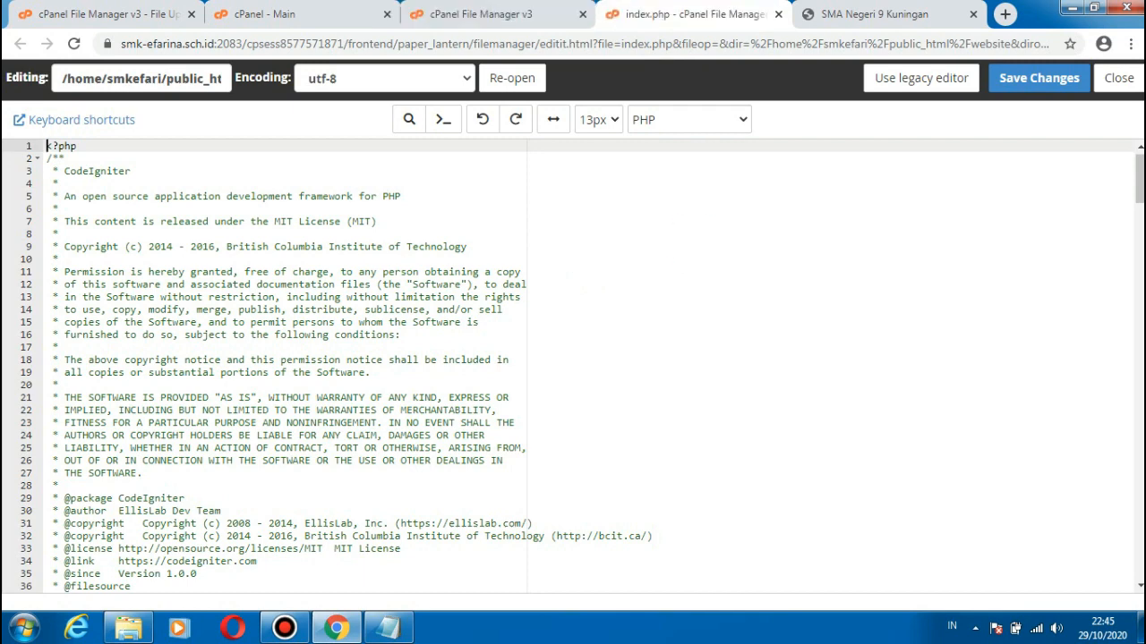
left_click_drag(1140, 186, 1140, 226)
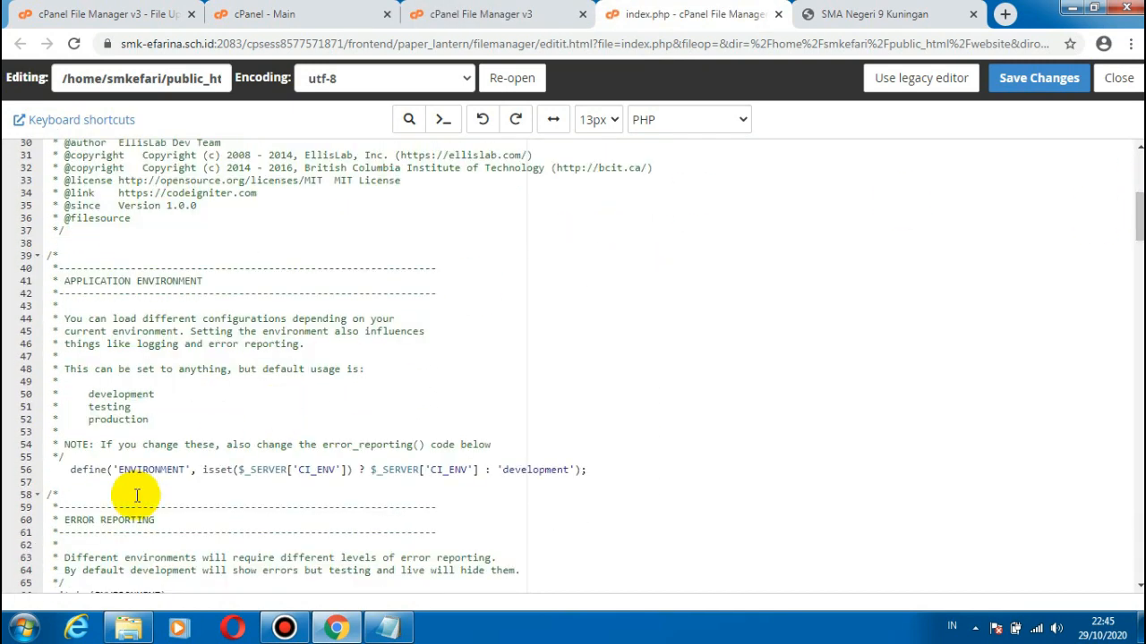
left_click_drag(71, 474, 591, 472)
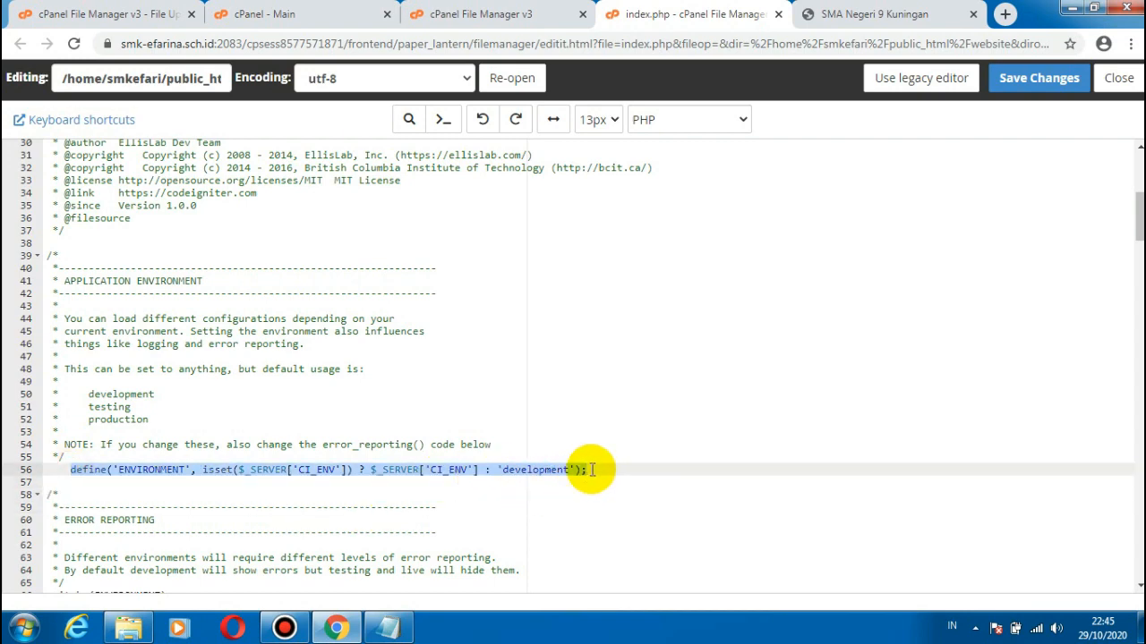
key("ctrl+v")
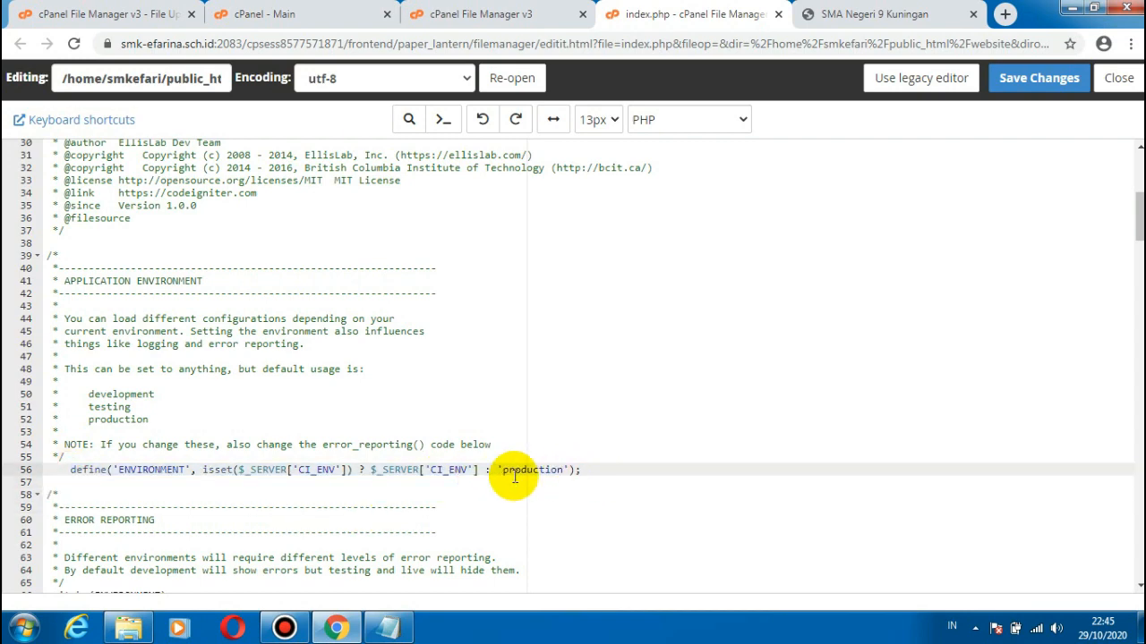
left_click(1012, 81)
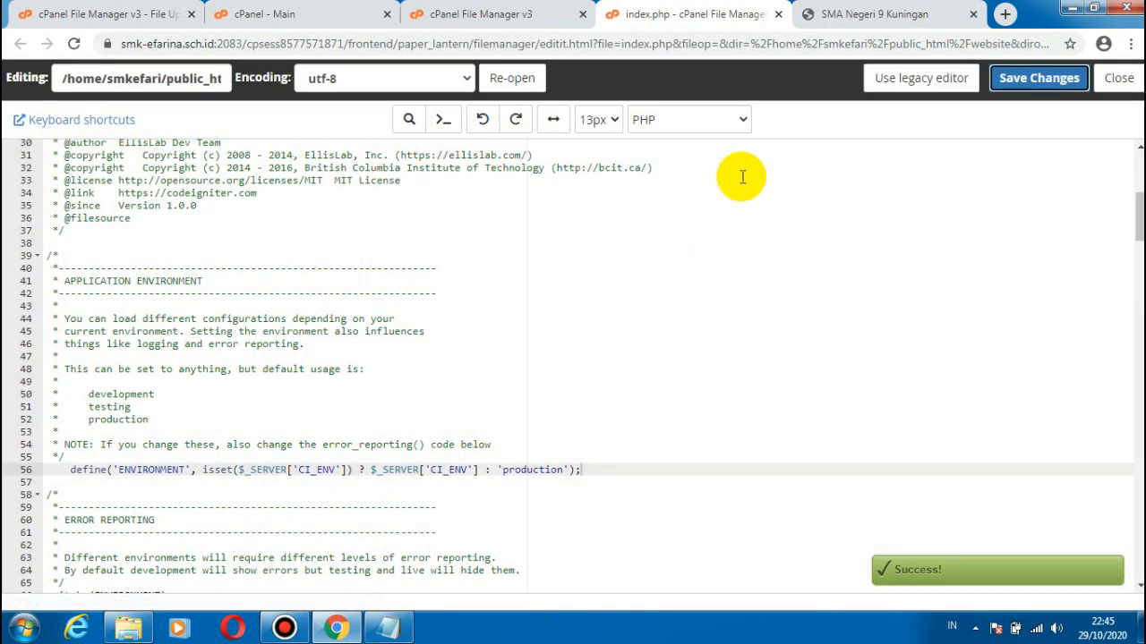
Step: Reload the CMS control panel dashboard to check the mode change and dismiss the translation offer
left_click(864, 13)
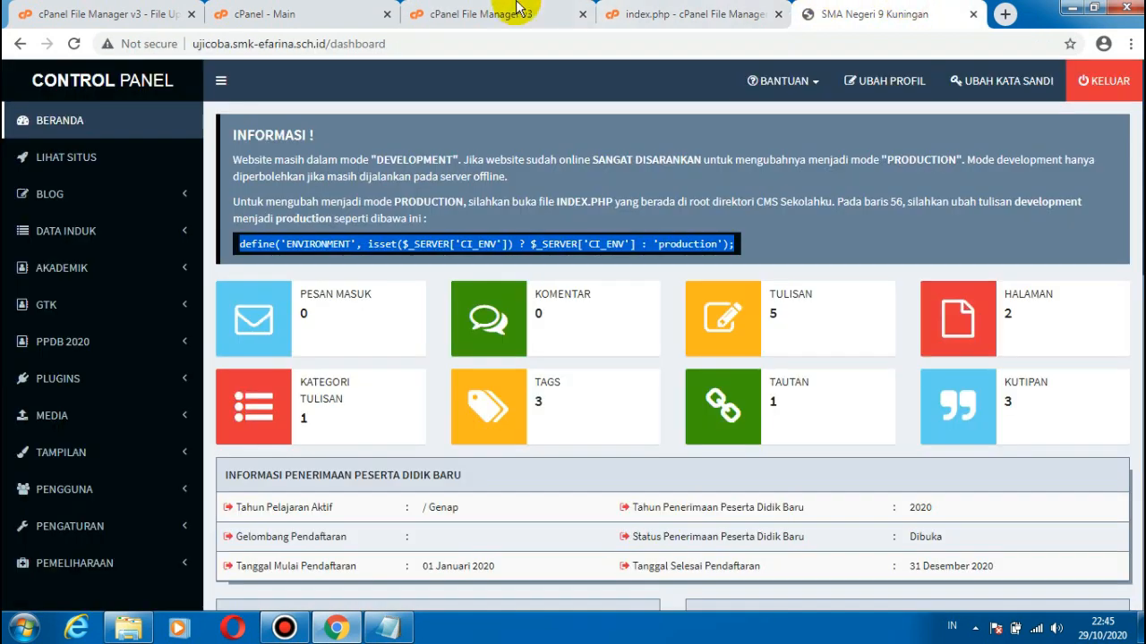
left_click(74, 44)
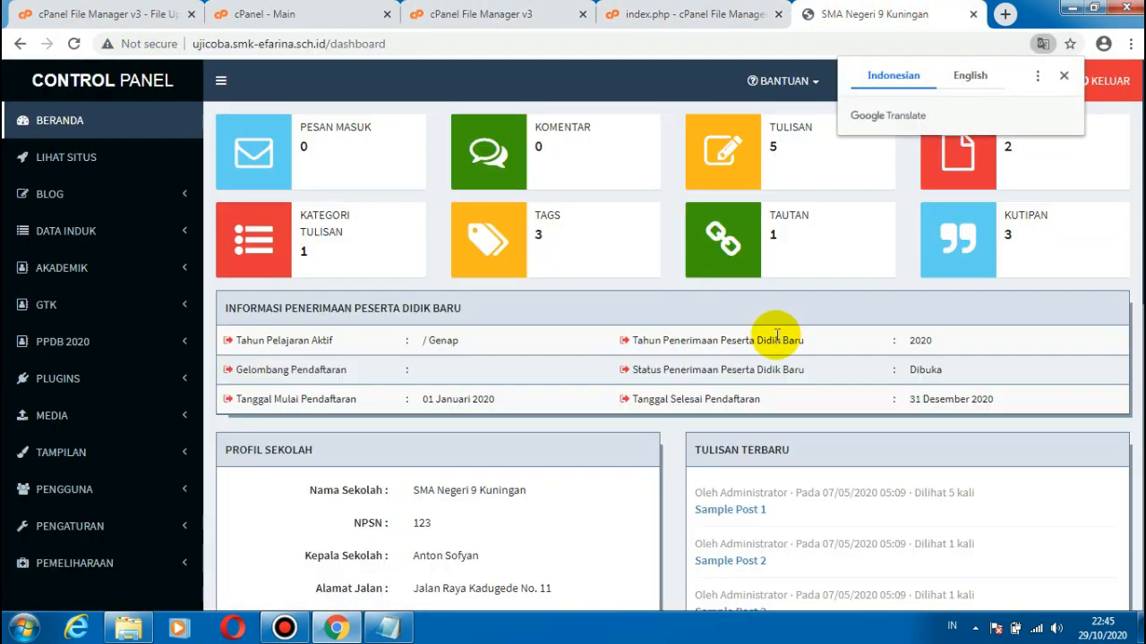
left_click(1064, 77)
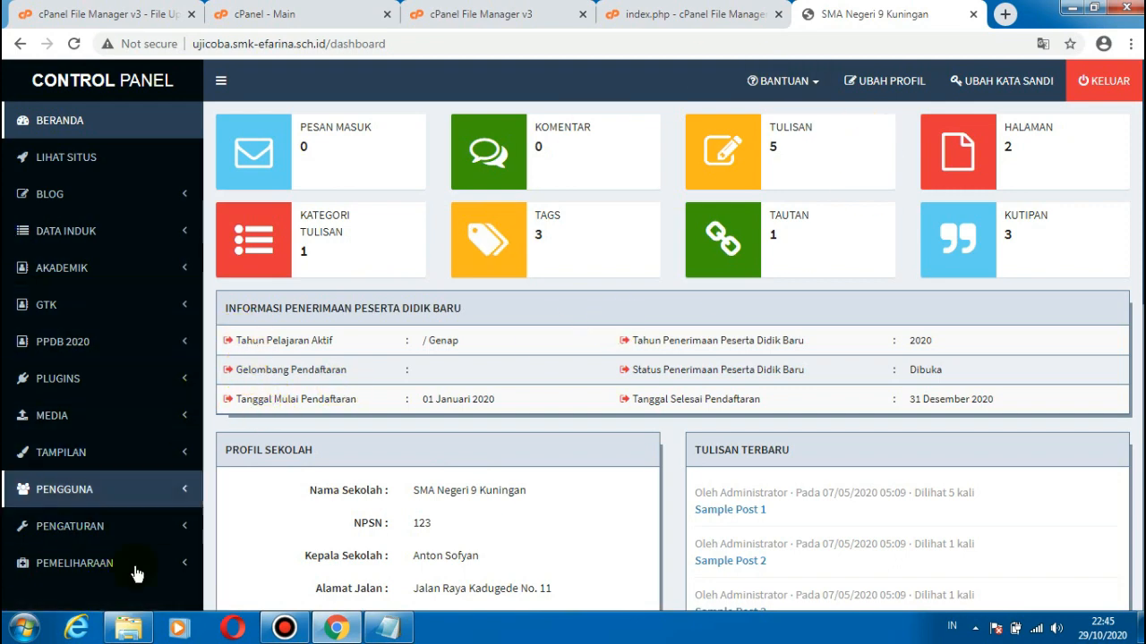
Step: Open the Profil Sekolah settings, review the list of school profile entries, and dismiss the Windows color scheme prompt
left_click(108, 531)
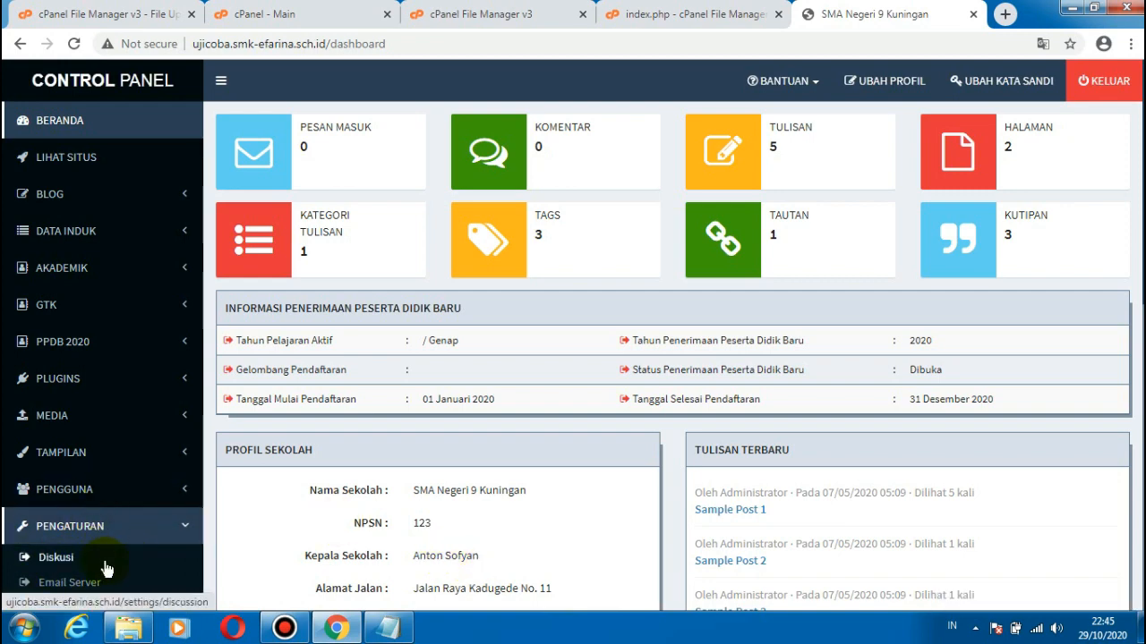
scroll(1118, 340, "down", 5)
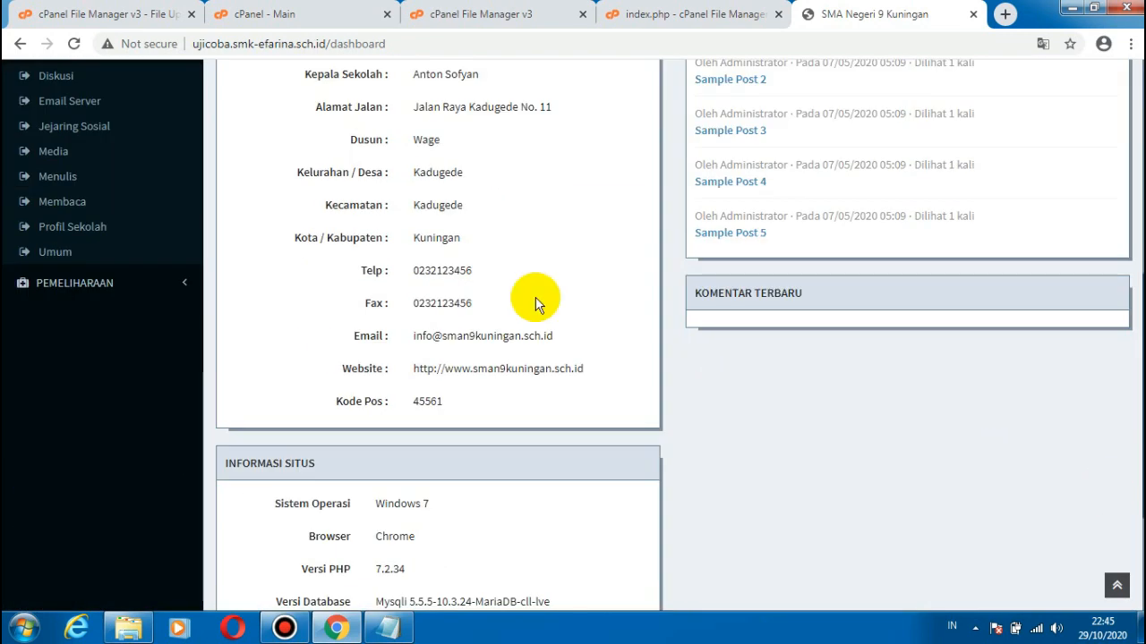
left_click(87, 226)
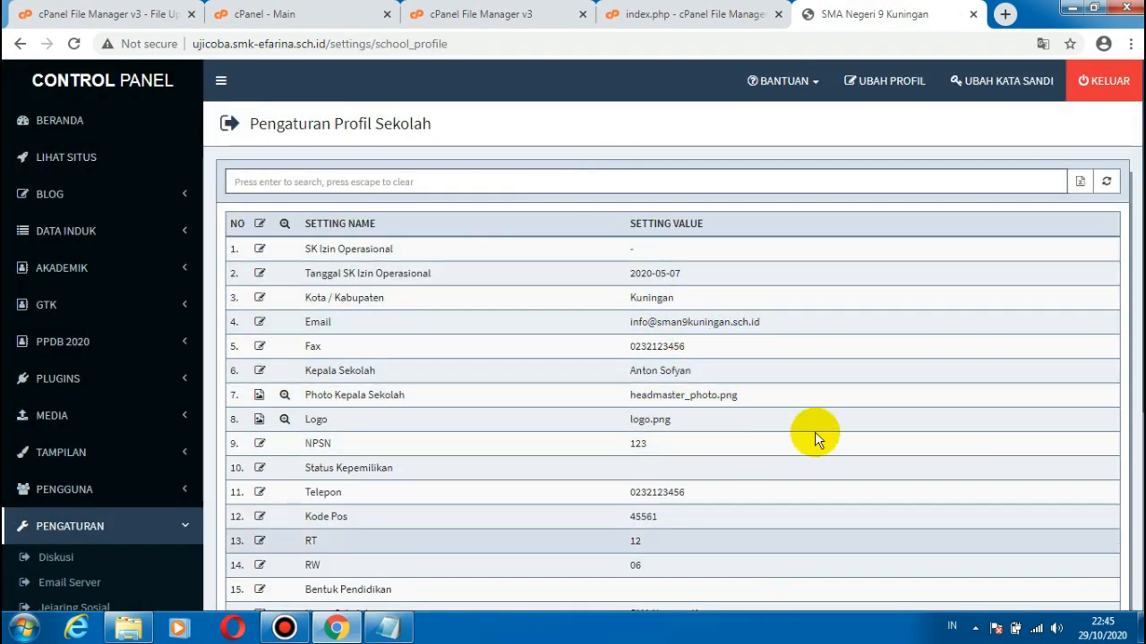
scroll(1125, 501, "down", 3)
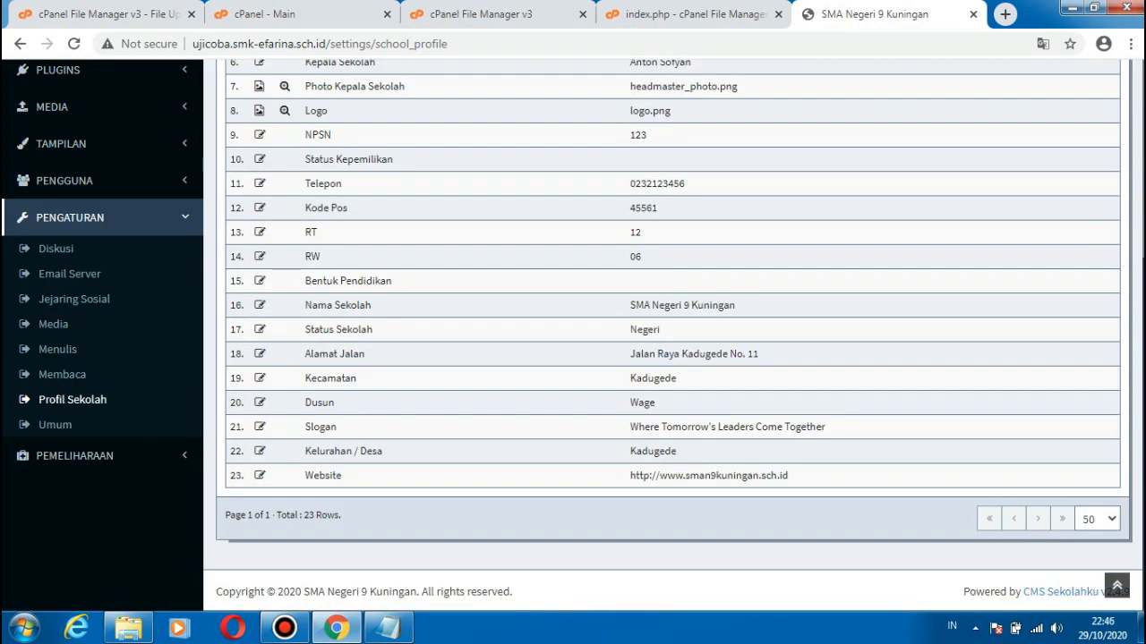
scroll(1128, 259, "up", 3)
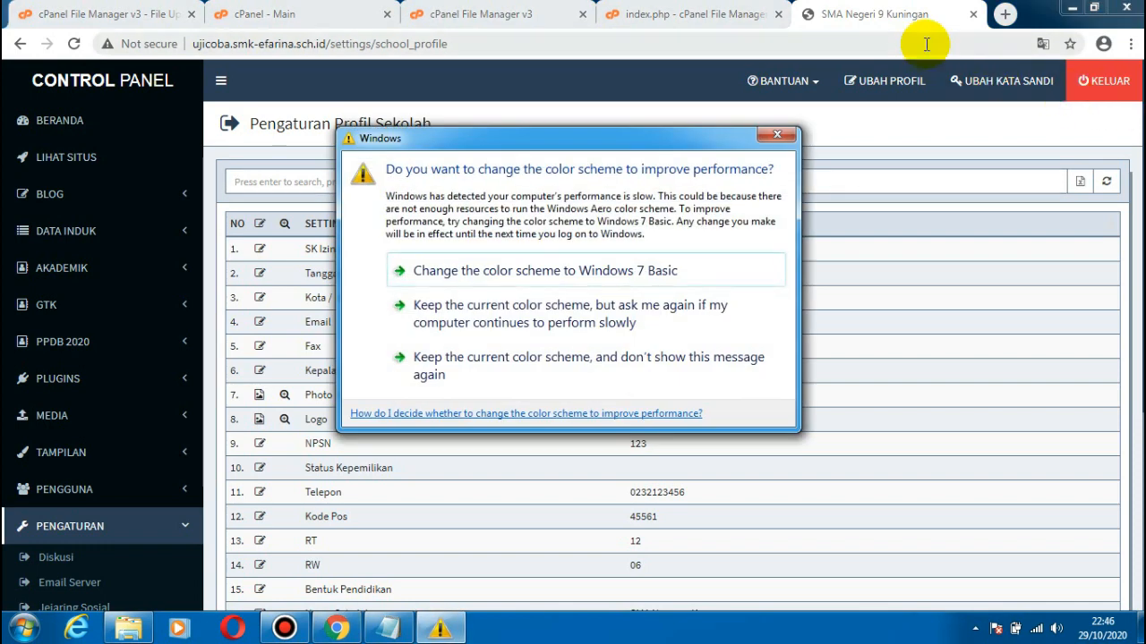
left_click(777, 137)
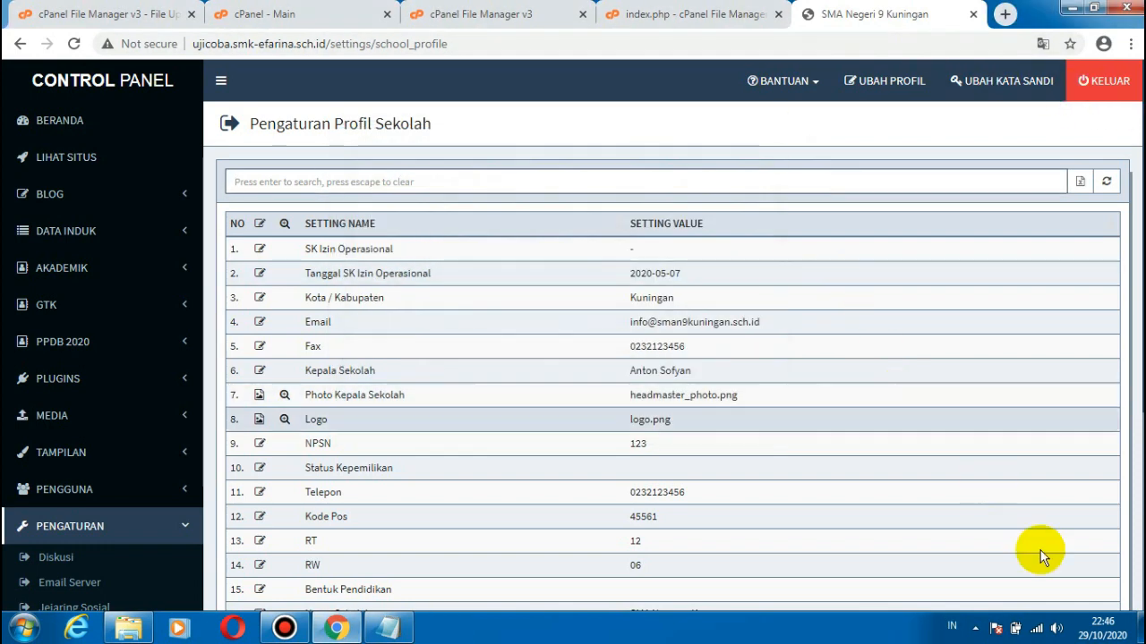
mouse_move(300, 625)
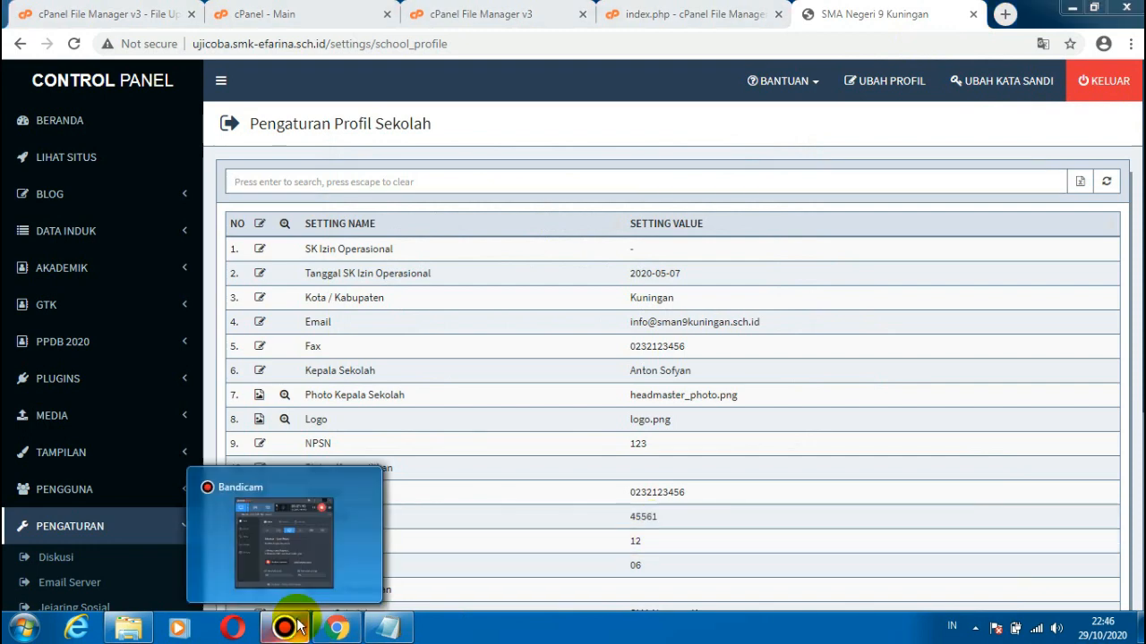